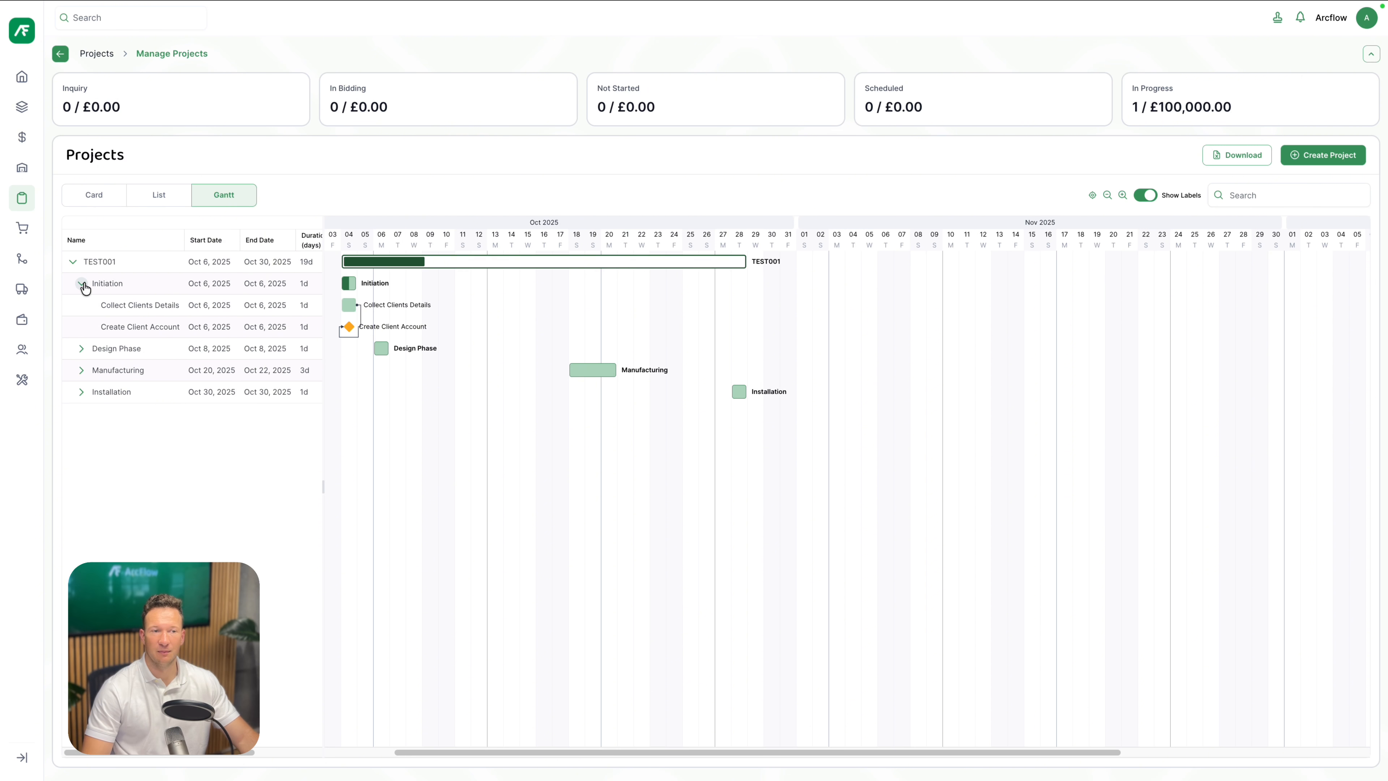
Step: Open the TEST001 project from the project cards and examine its Gantt schedule
{"action": "left_click", "coordinate": [94, 195]}
{"action": "left_click", "coordinate": [175, 257]}
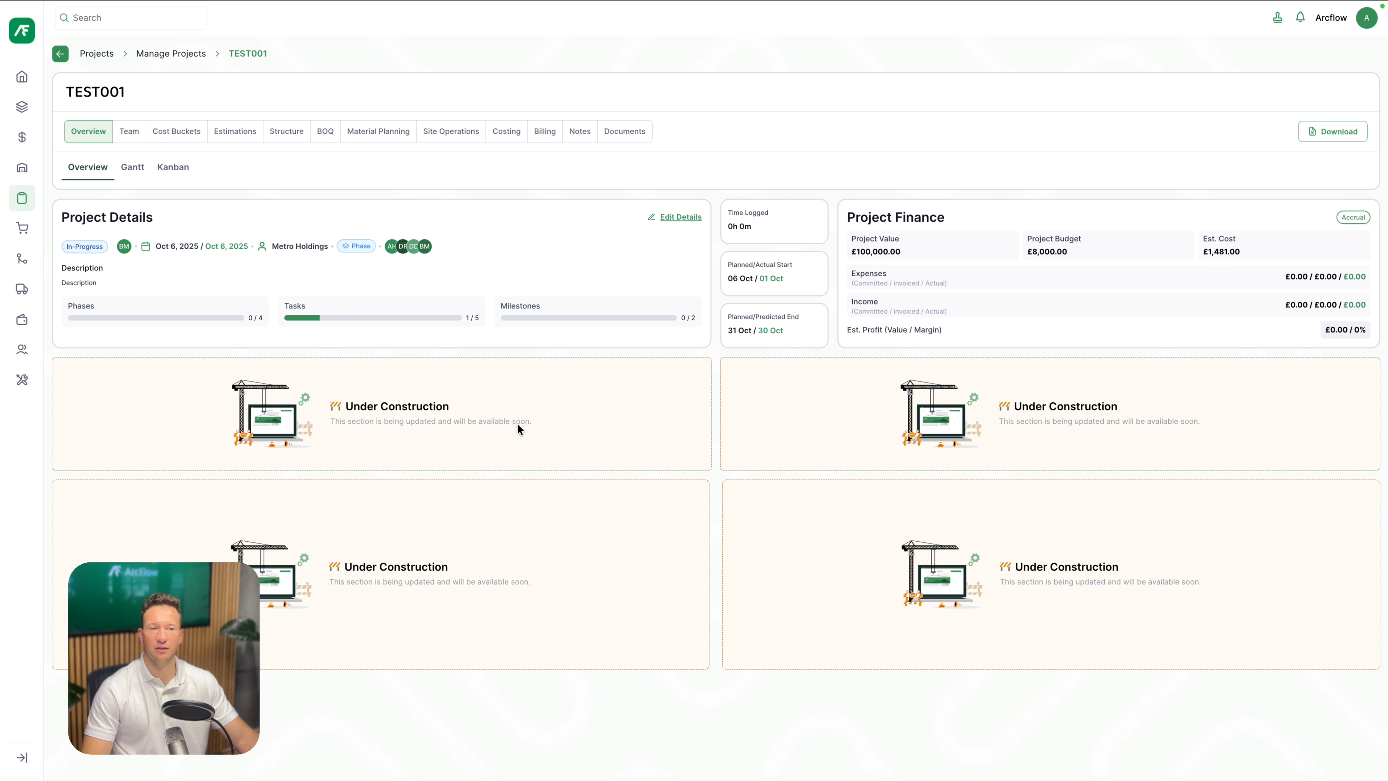
{"action": "left_click", "coordinate": [134, 174]}
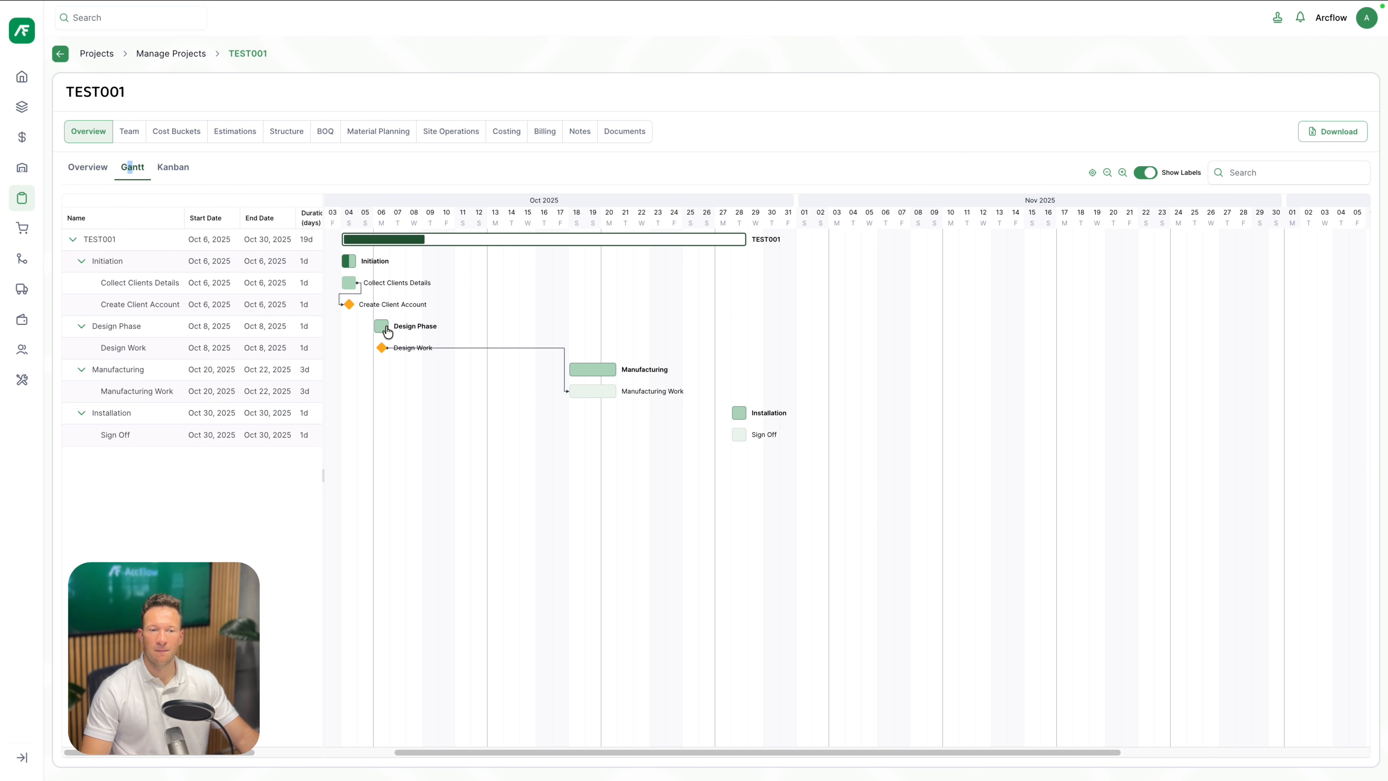
{"action": "mouse_move", "coordinate": [381, 326]}
{"action": "left_mouse_down"}
{"action": "mouse_move", "coordinate": [480, 323]}
{"action": "mouse_move", "coordinate": [390, 328]}
{"action": "left_mouse_up"}
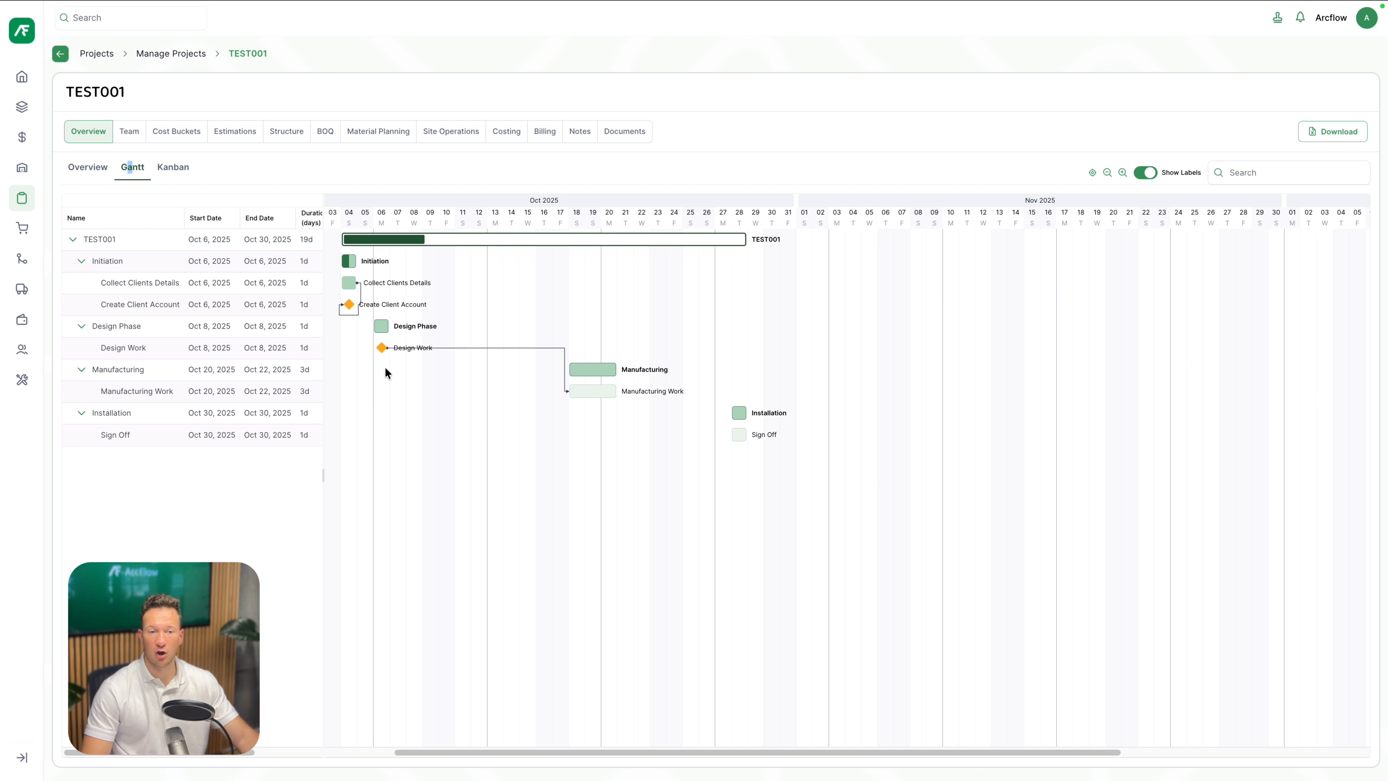
Step: On the project's Kanban board, move the Collect Clients Details task to In Progress and back to Completed
{"action": "left_click", "coordinate": [190, 179]}
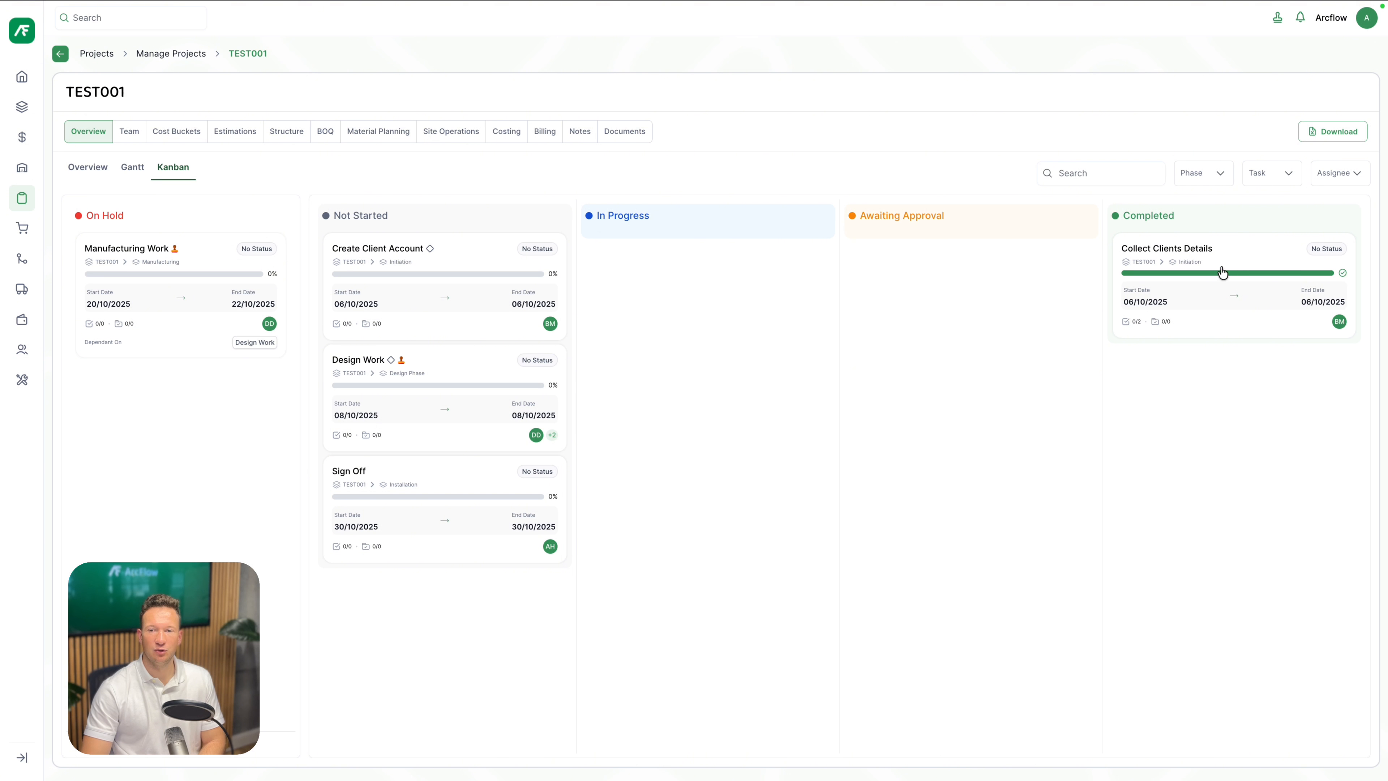
{"action": "left_click_drag", "start_coordinate": [1218, 261], "coordinate": [754, 308]}
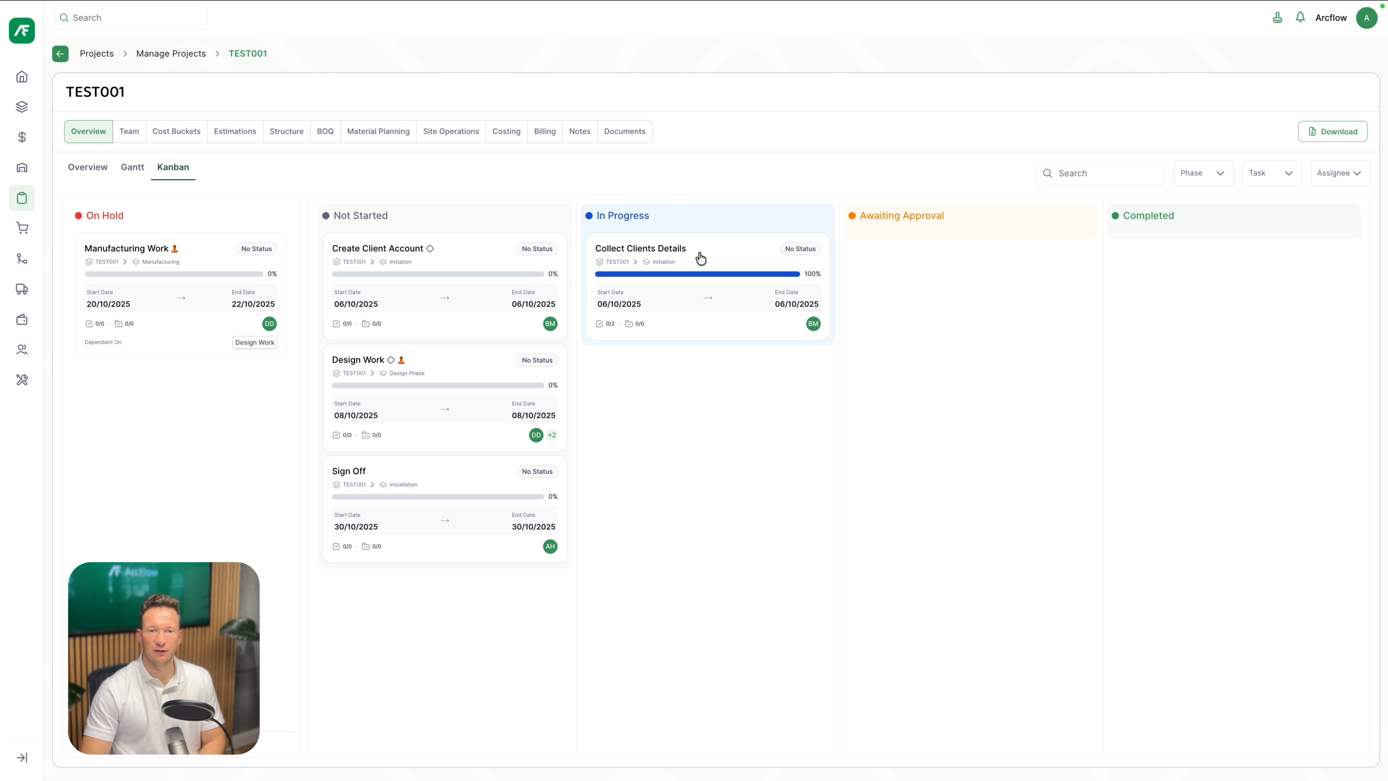
{"action": "left_click_drag", "start_coordinate": [707, 247], "coordinate": [1195, 241]}
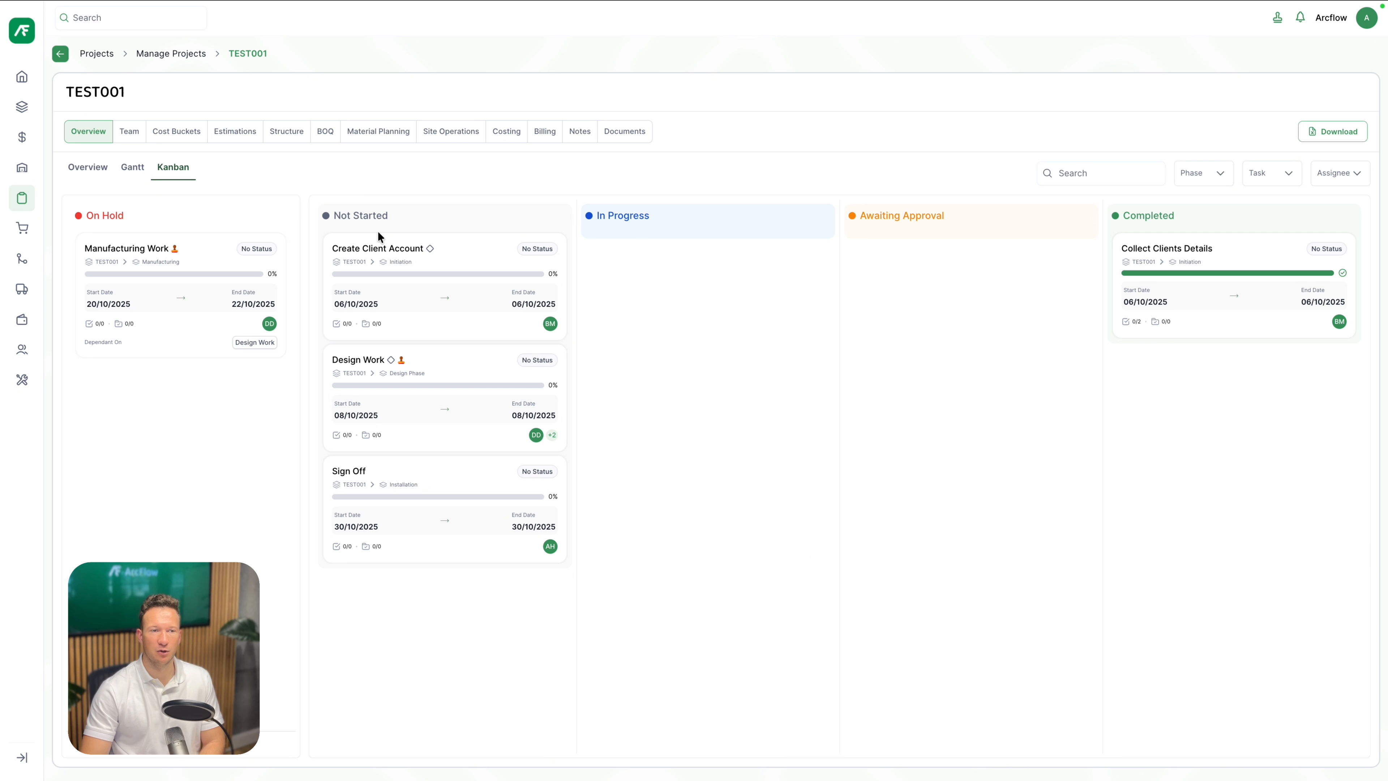
Step: View the project's assigned staff, open the team list for editing and cancel
{"action": "left_click", "coordinate": [136, 136]}
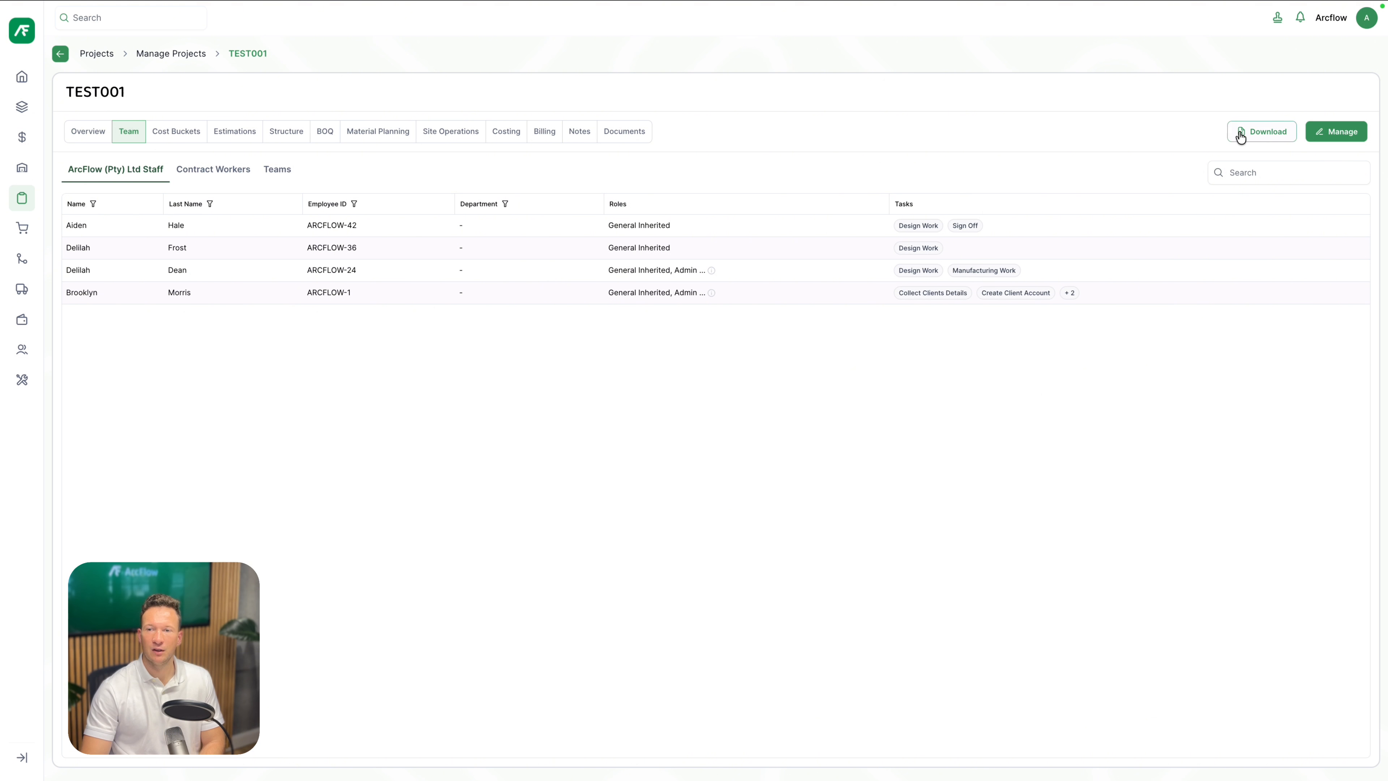
{"action": "left_click", "coordinate": [1348, 140]}
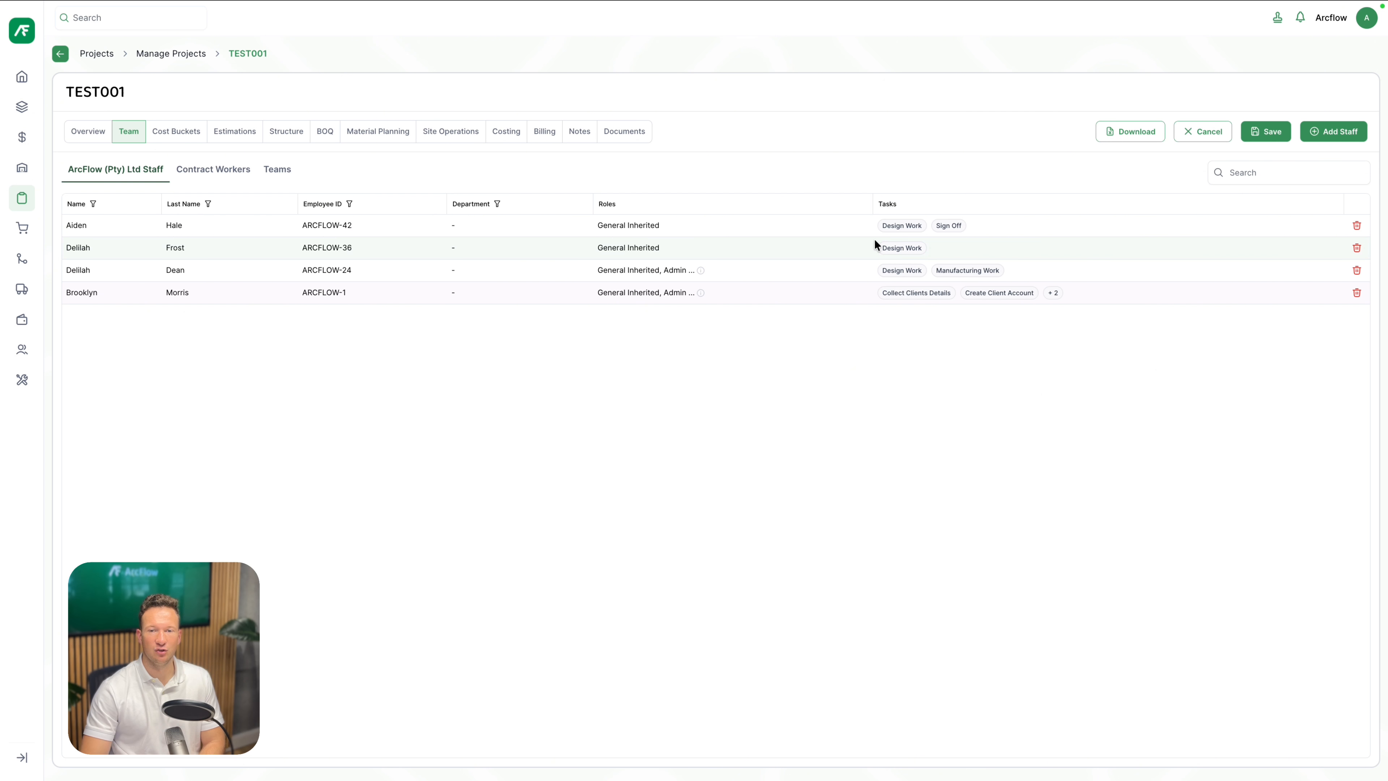
{"action": "left_click", "coordinate": [1206, 139]}
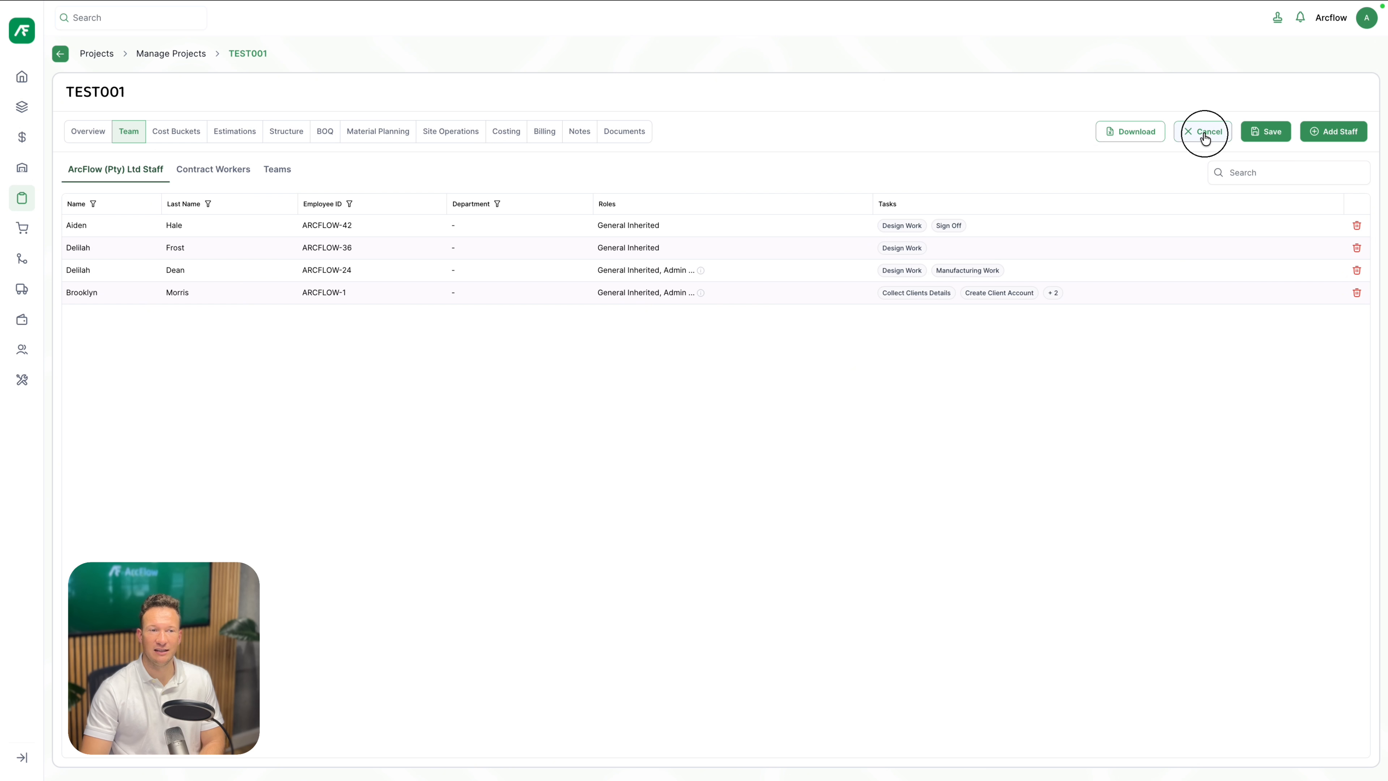
Step: View the project's cost buckets, open them for editing and cancel
{"action": "left_click", "coordinate": [179, 139]}
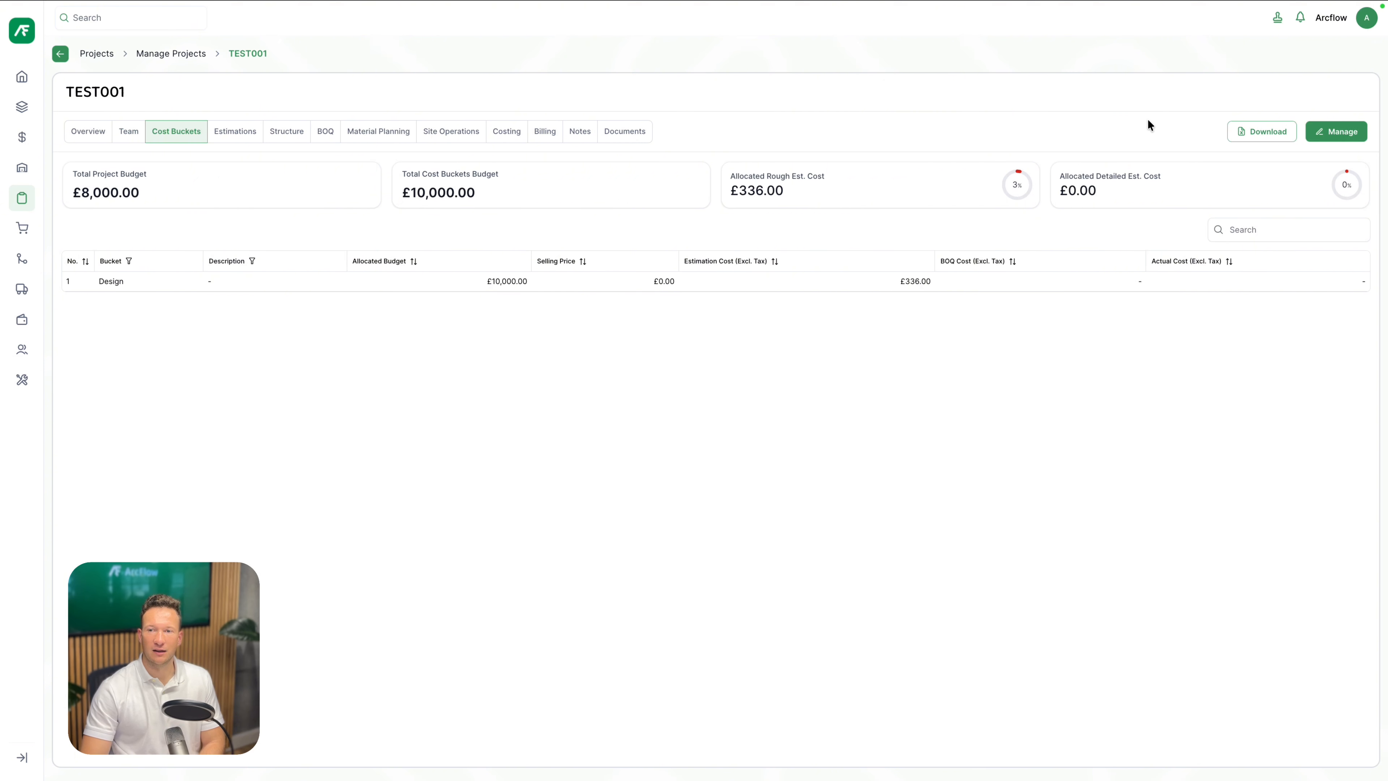
{"action": "left_click", "coordinate": [1348, 134]}
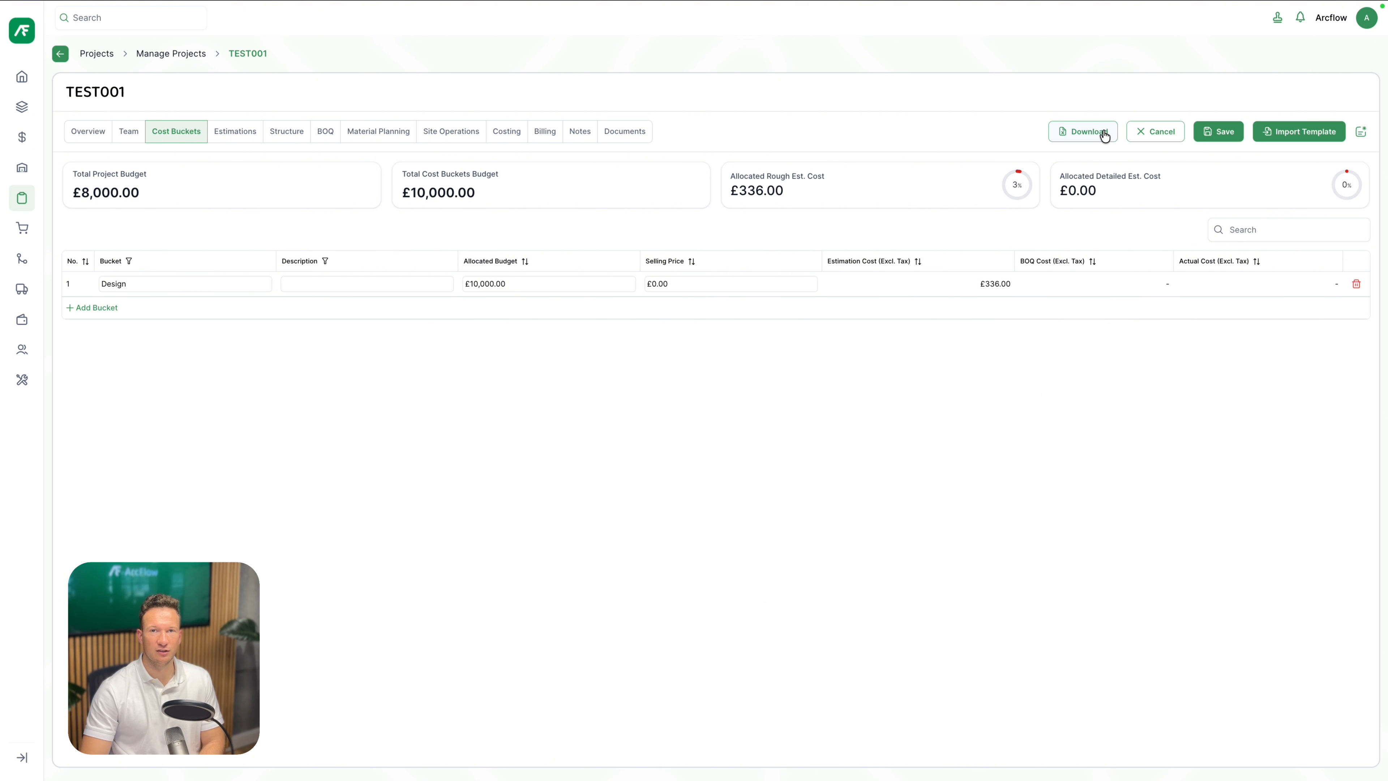
{"action": "left_click", "coordinate": [1153, 132]}
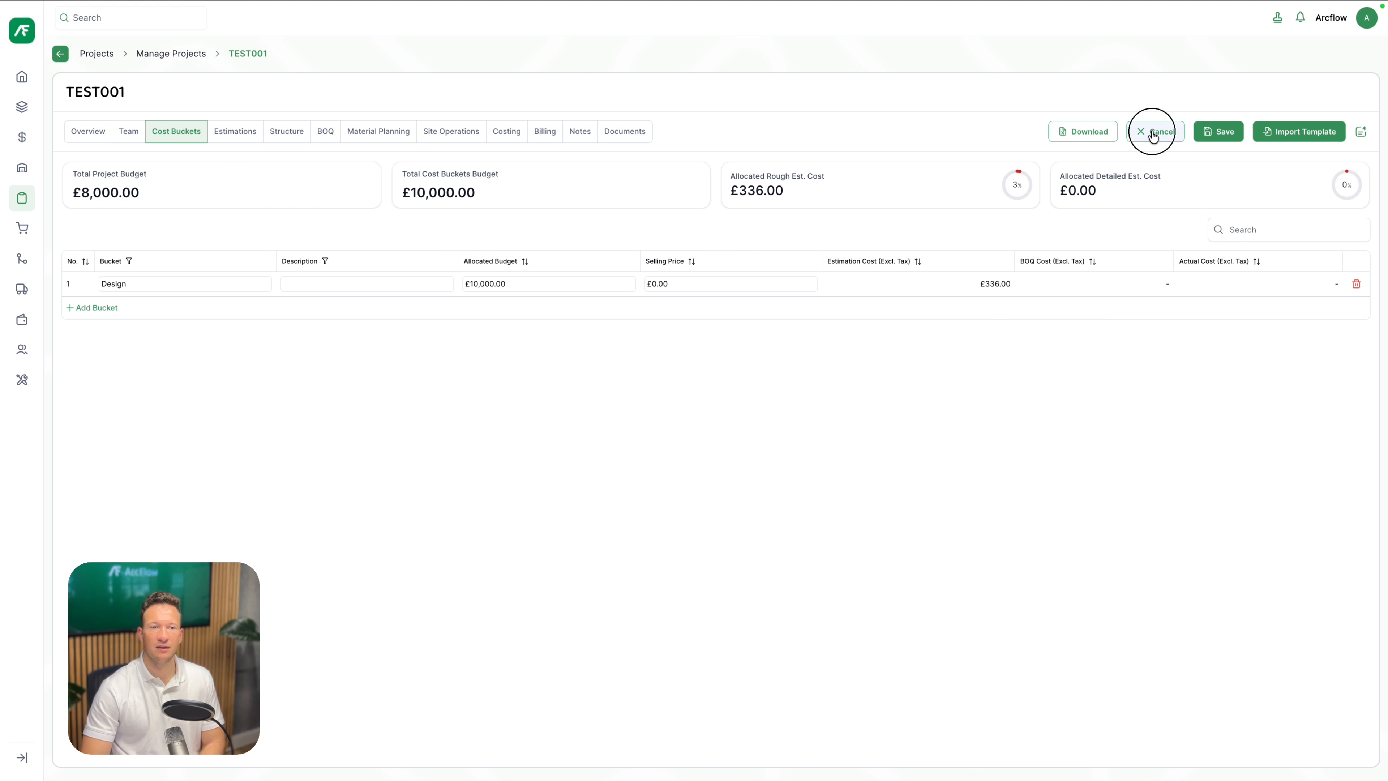
Step: In the project's estimations, duplicate the Manufacturing category, delete the copy and expand the original category's items
{"action": "left_click", "coordinate": [243, 136]}
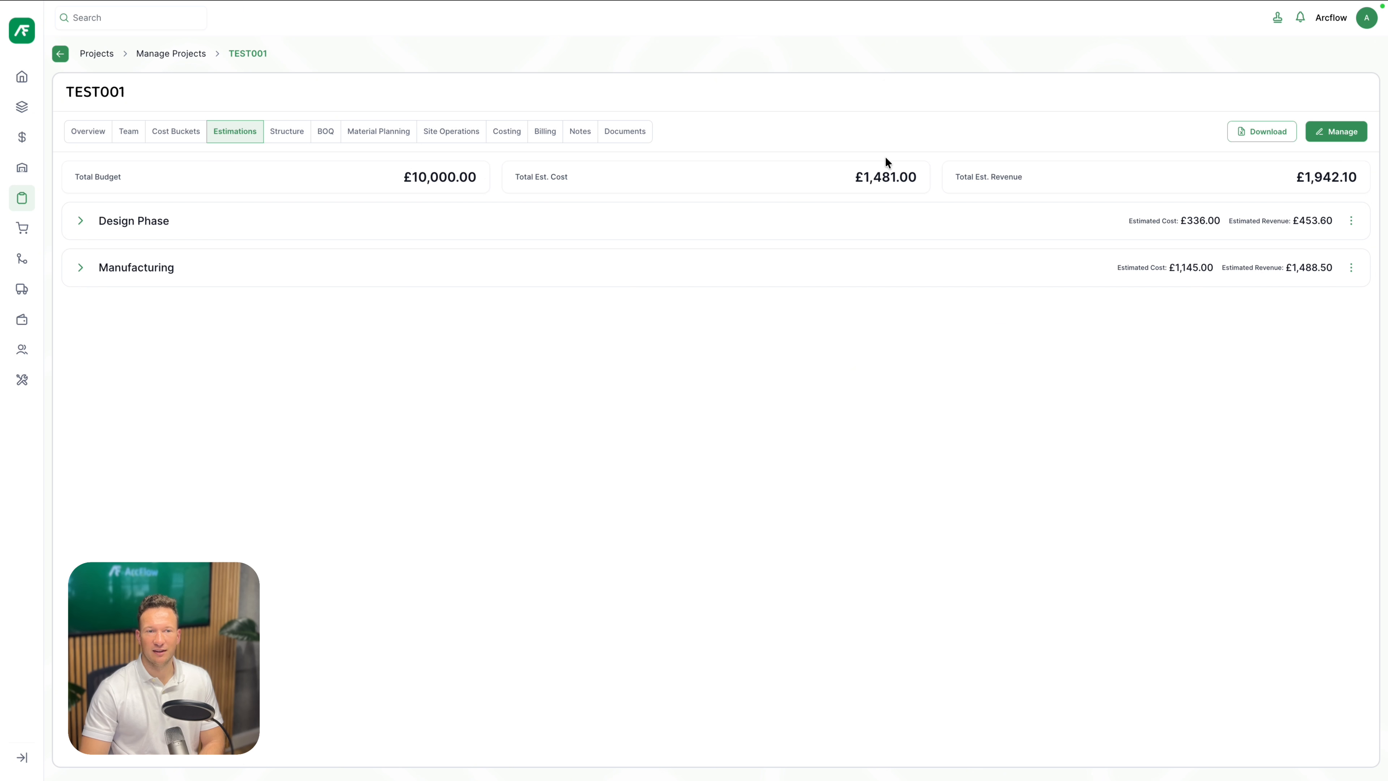
{"action": "left_click", "coordinate": [1339, 141]}
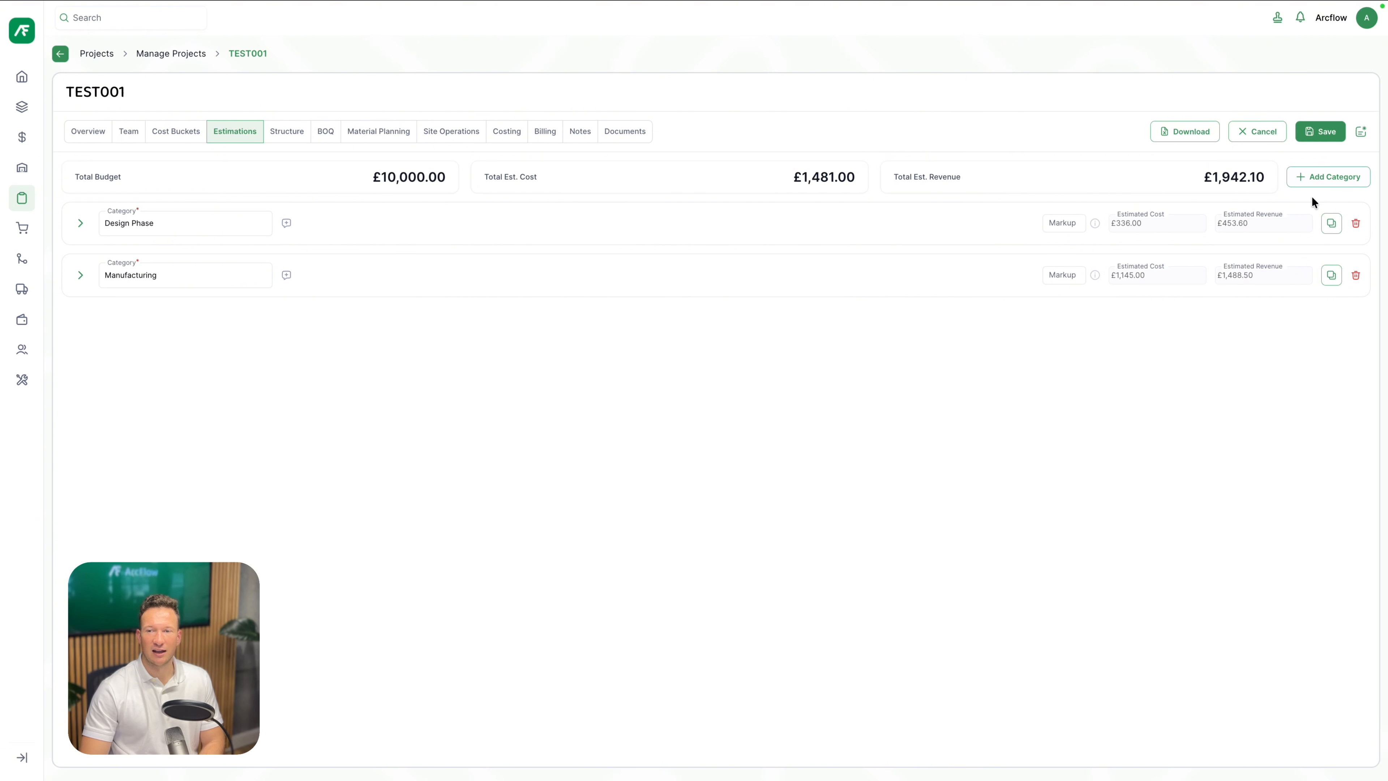
{"action": "left_click", "coordinate": [1333, 276]}
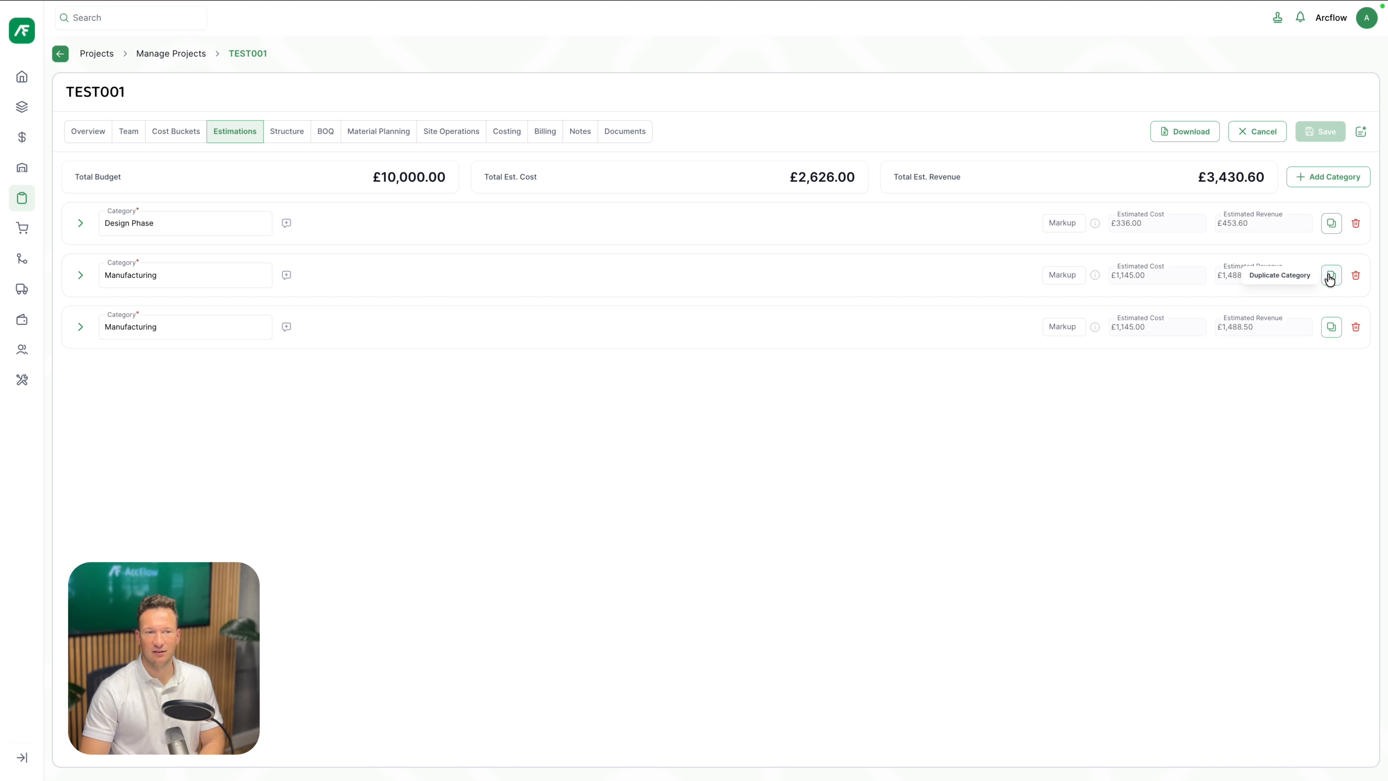
{"action": "left_click", "coordinate": [1355, 328]}
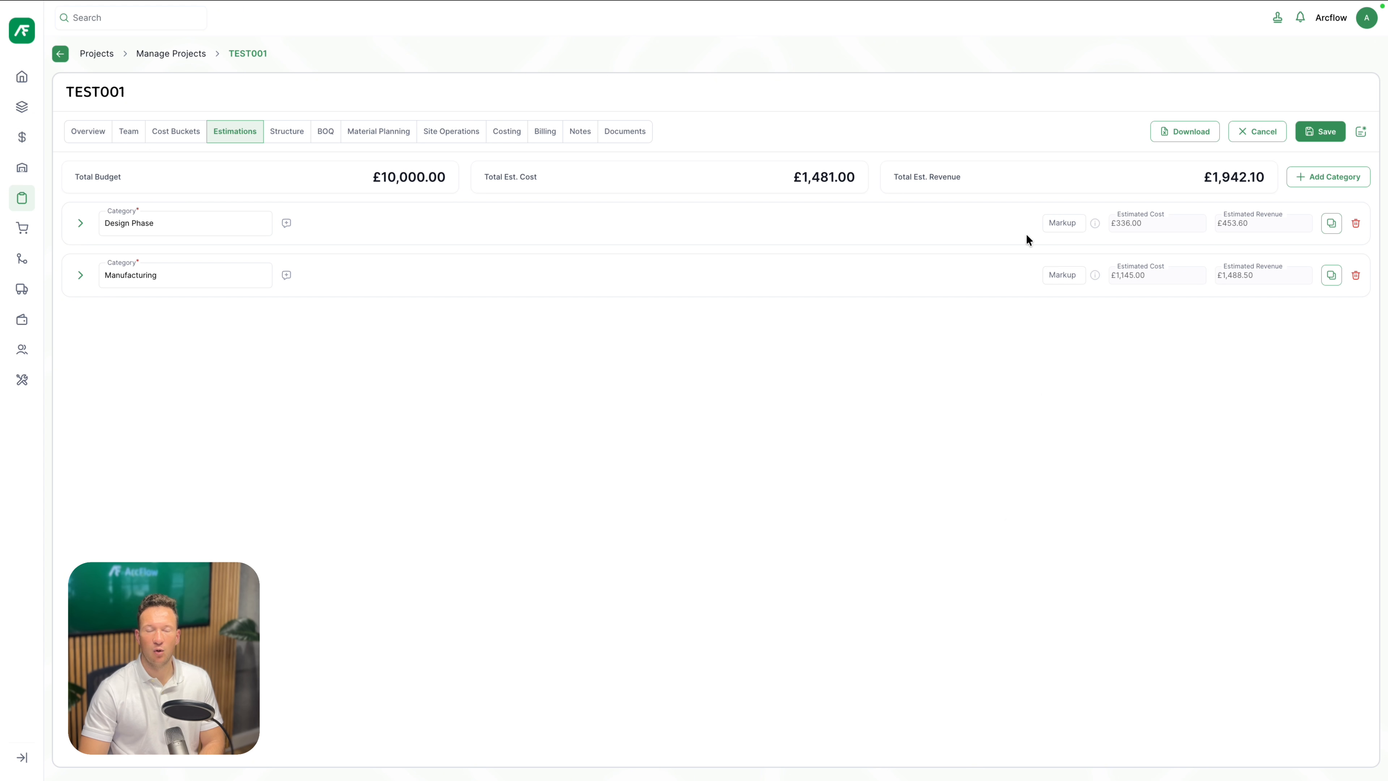
{"action": "left_click", "coordinate": [80, 277]}
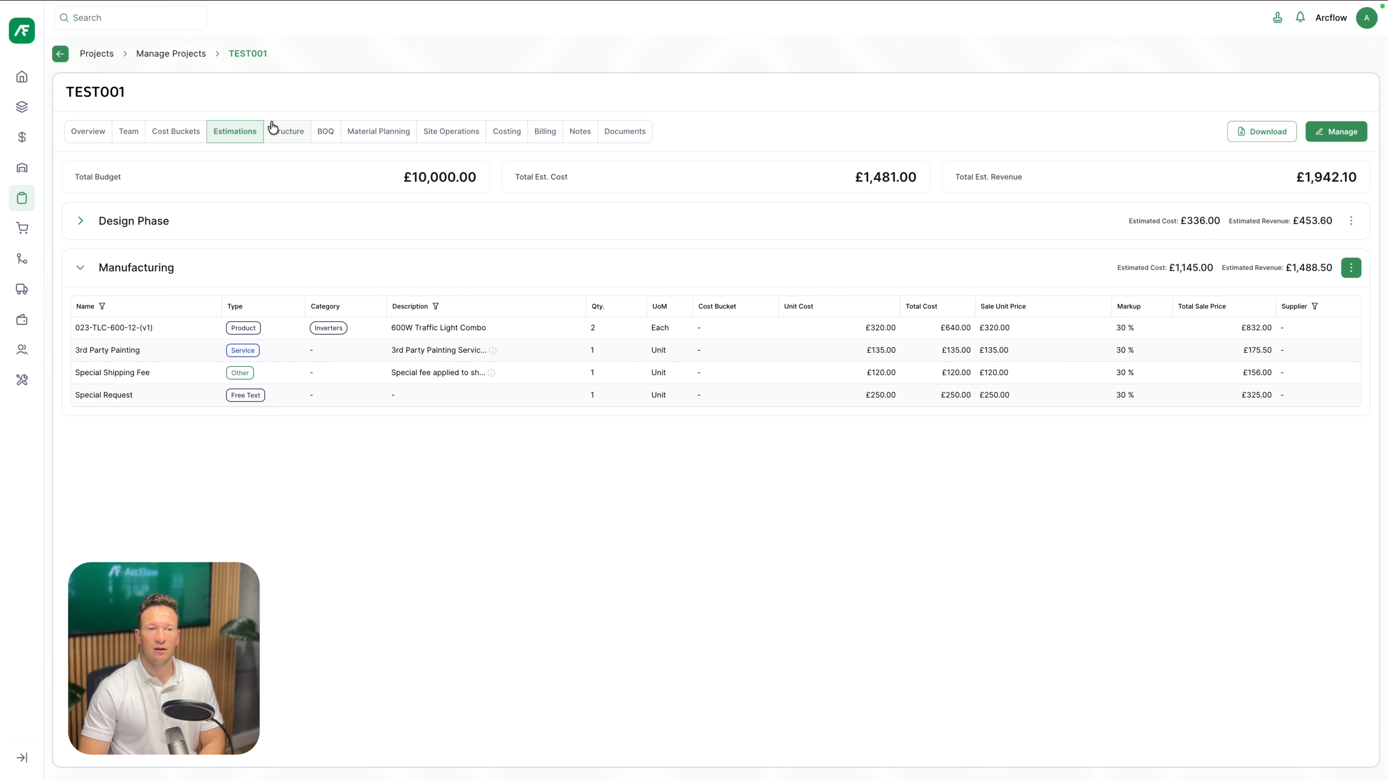
Step: In the project structure, add a task named Instal to the Installation phase with start date 29/10/2025
{"action": "left_click", "coordinate": [294, 135]}
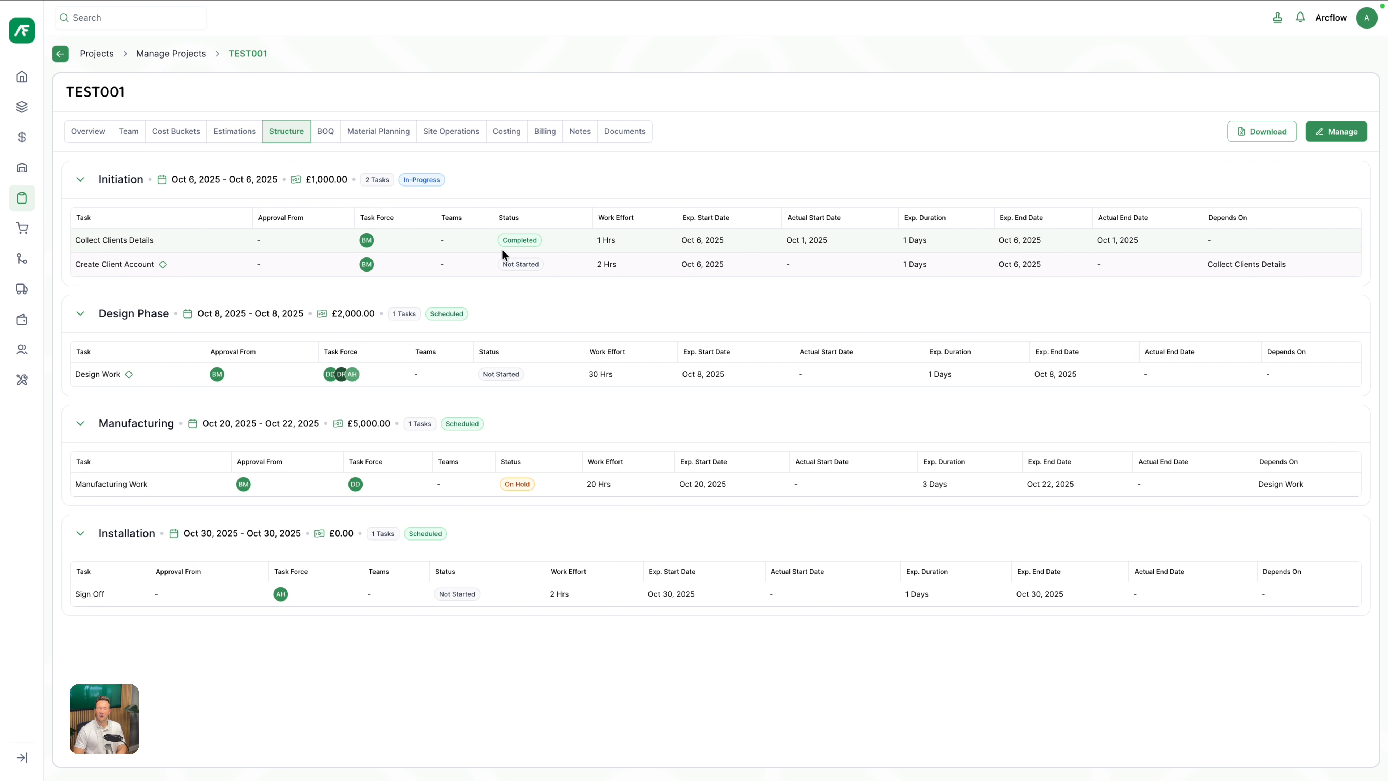
{"action": "left_click", "coordinate": [1336, 132]}
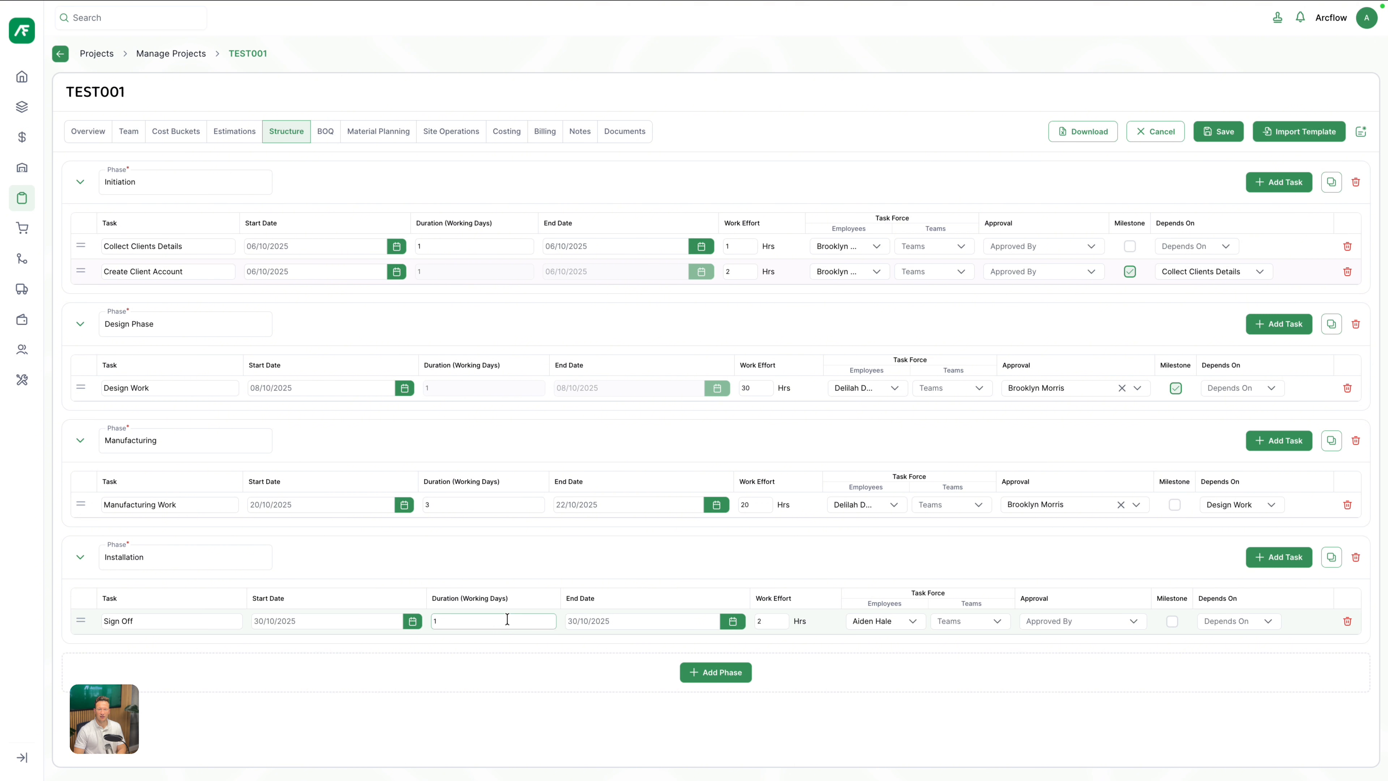
{"action": "left_click", "coordinate": [1279, 556]}
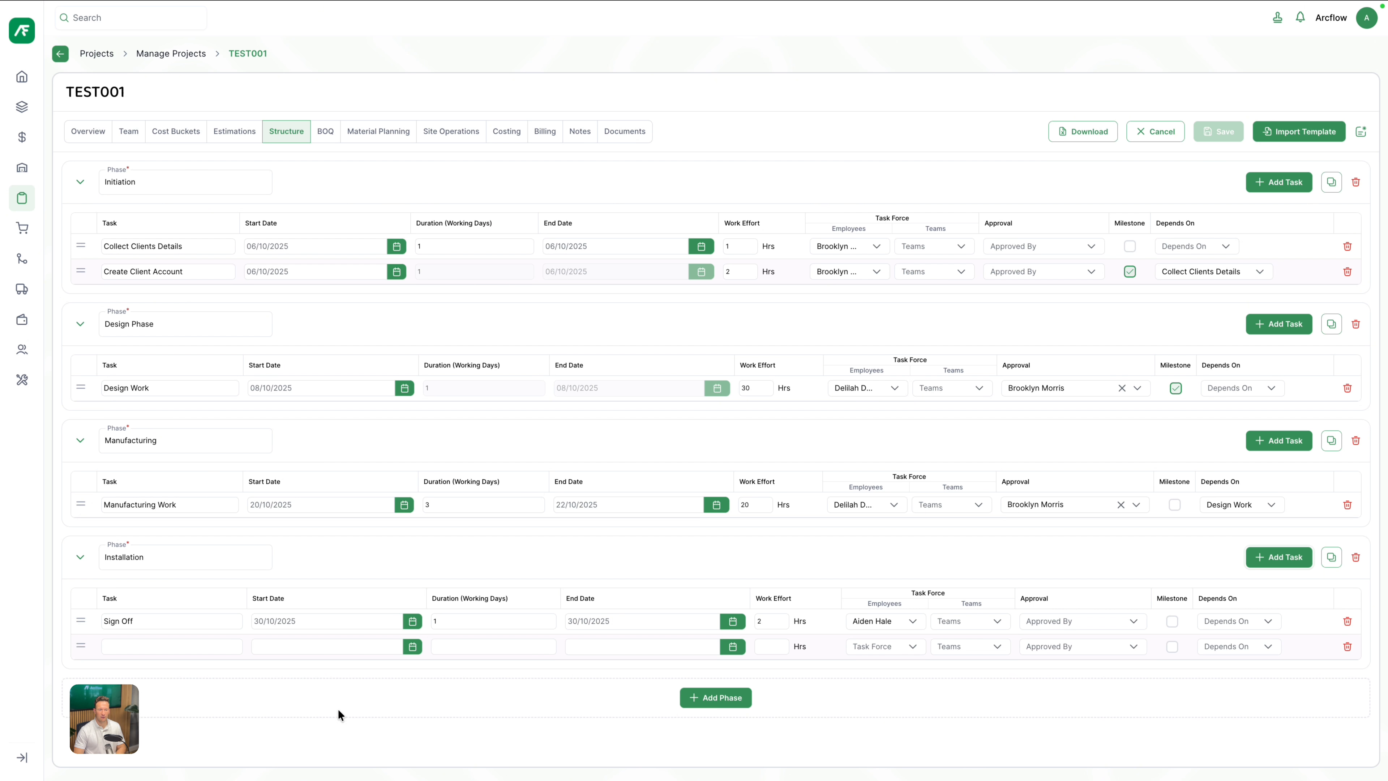
{"action": "left_click", "coordinate": [192, 650]}
{"action": "type", "text": "Instal"}
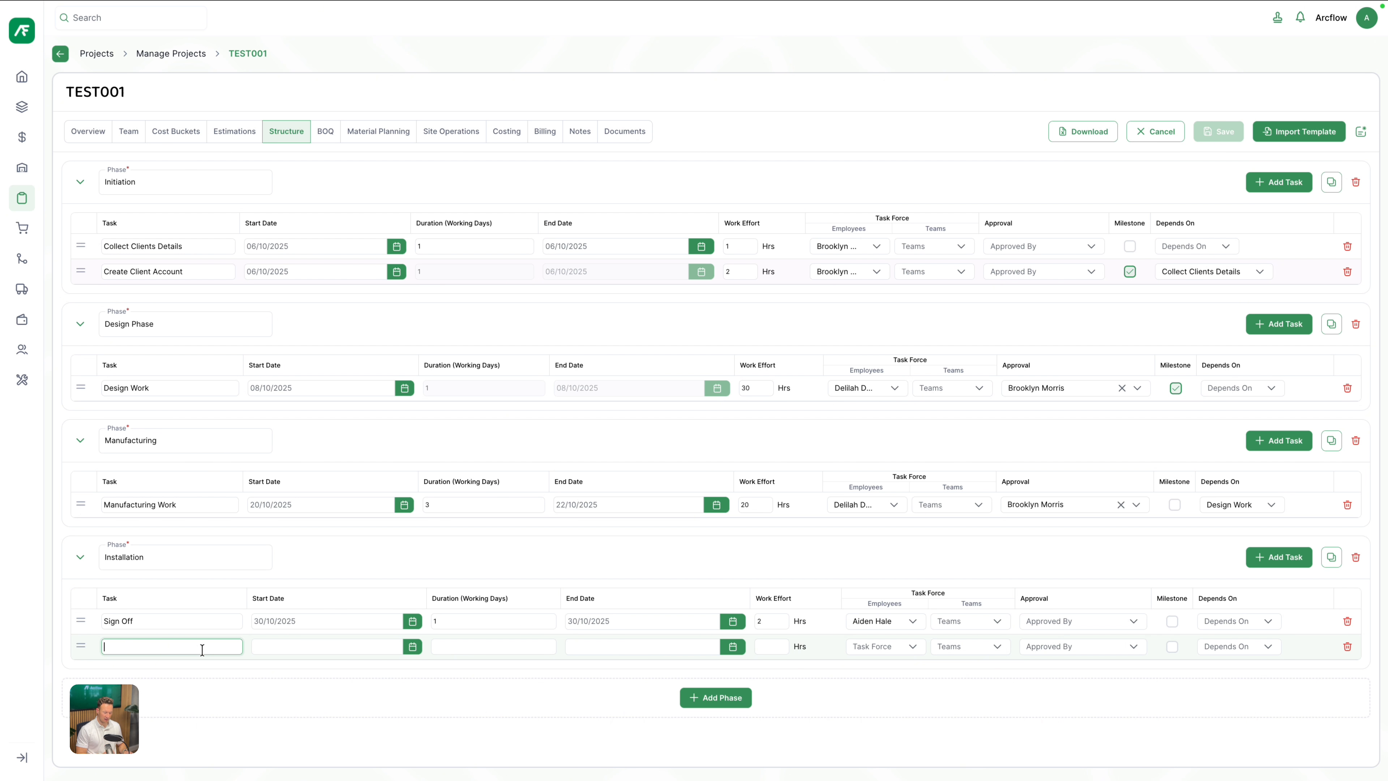
{"action": "left_click", "coordinate": [306, 646]}
{"action": "left_click", "coordinate": [364, 575]}
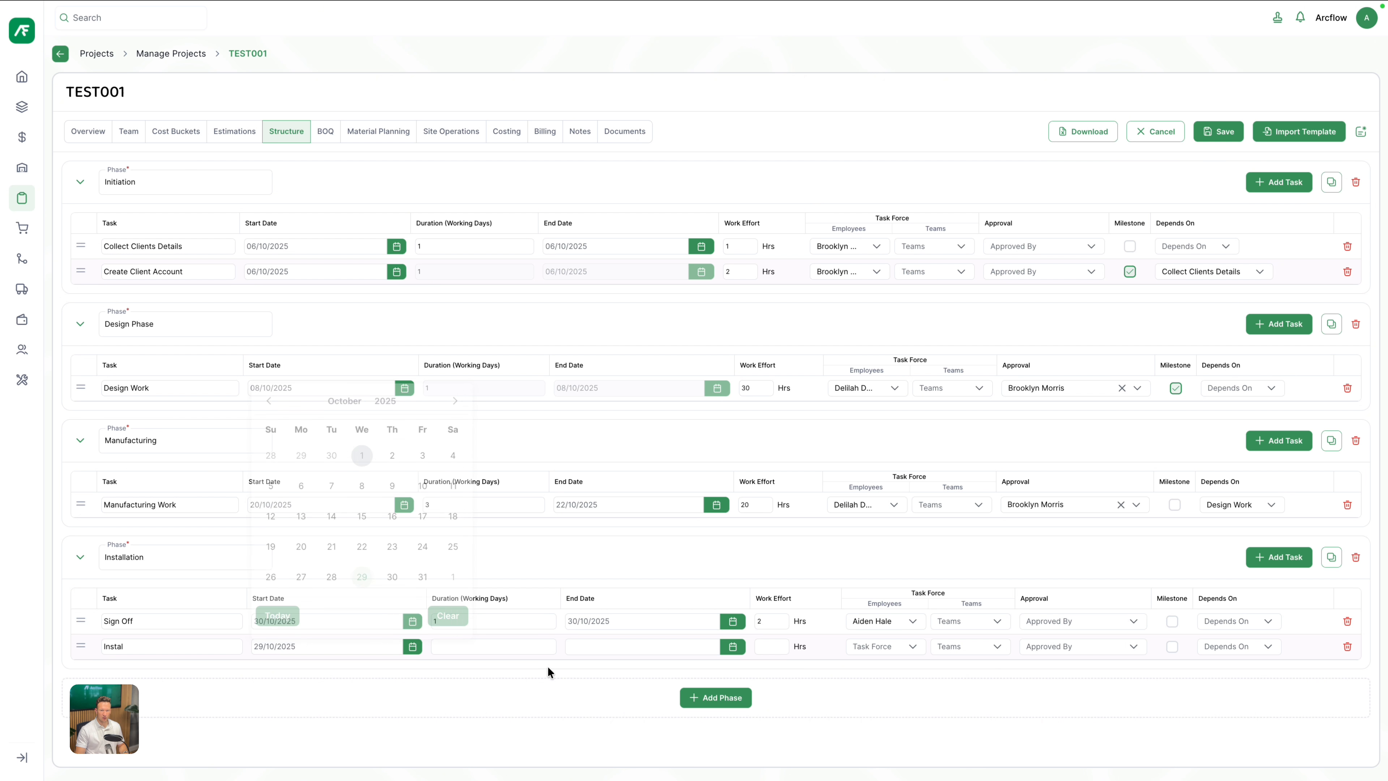
Step: Set the Instal task's work effort to 1 hour and assign an employee to its task force
{"action": "left_click", "coordinate": [771, 646]}
{"action": "type", "text": "1"}
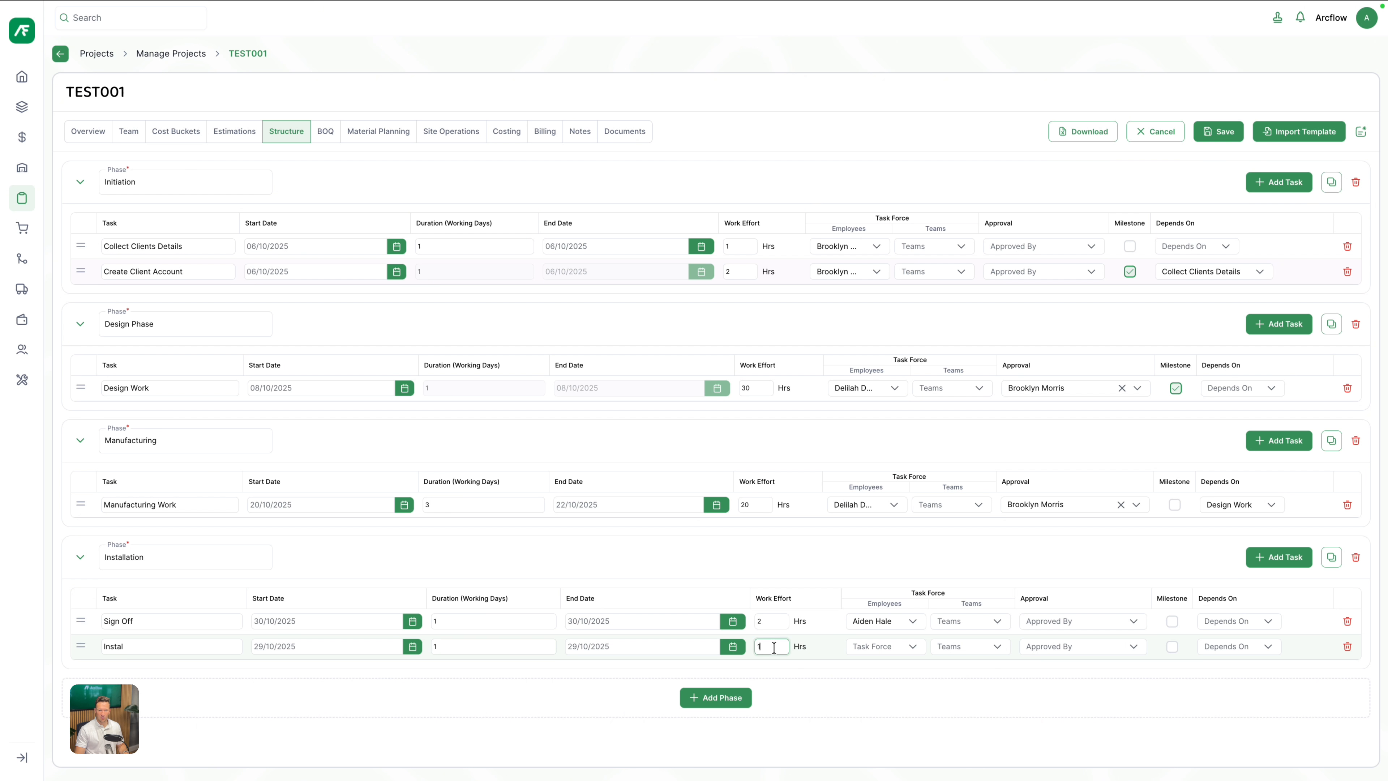
{"action": "left_click", "coordinate": [920, 655]}
{"action": "left_click", "coordinate": [901, 599]}
{"action": "left_click", "coordinate": [947, 686]}
Step: Move the Instal task above Sign Off in the Installation phase and save the project structure
{"action": "mouse_move", "coordinate": [80, 643]}
{"action": "left_mouse_down"}
{"action": "mouse_move", "coordinate": [80, 614]}
{"action": "mouse_move", "coordinate": [81, 627]}
{"action": "left_mouse_up"}
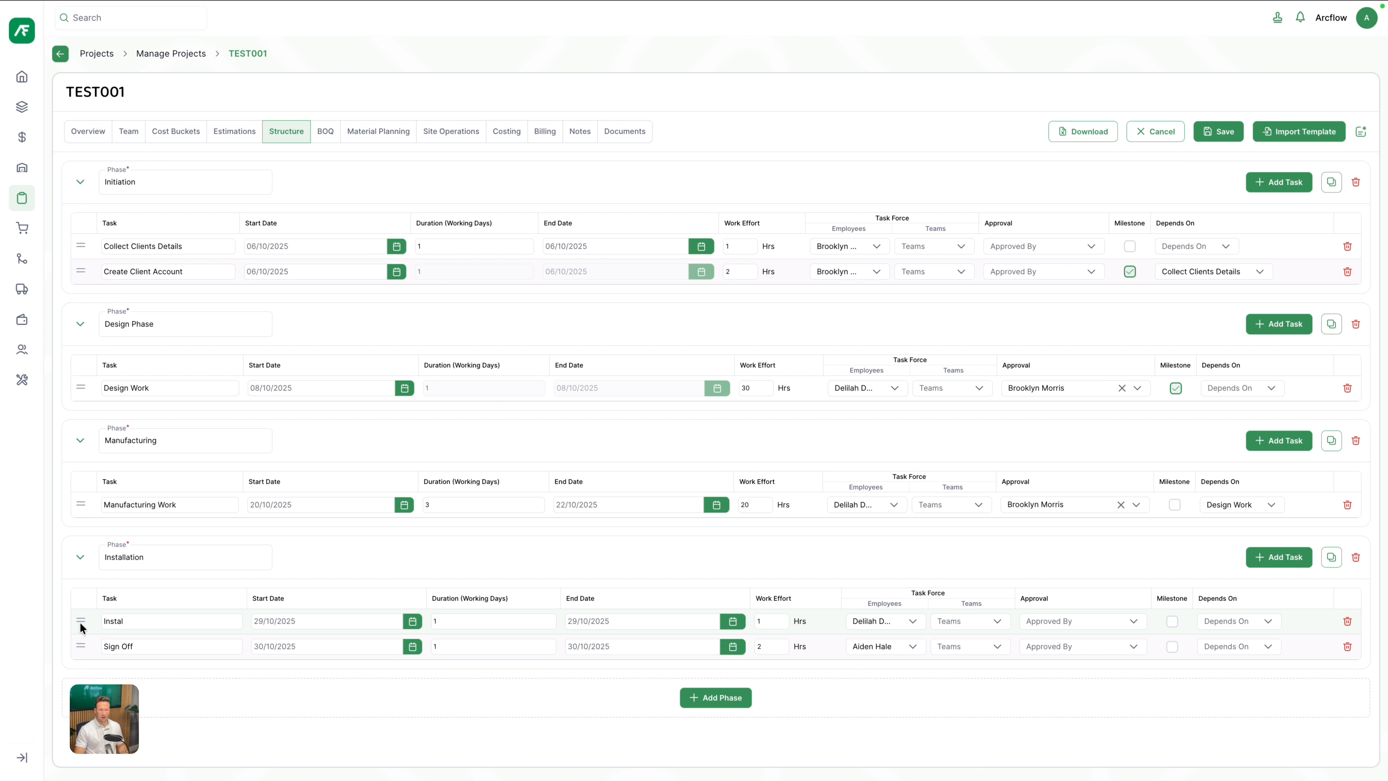
{"action": "left_click", "coordinate": [144, 624]}
{"action": "left_click", "coordinate": [727, 676]}
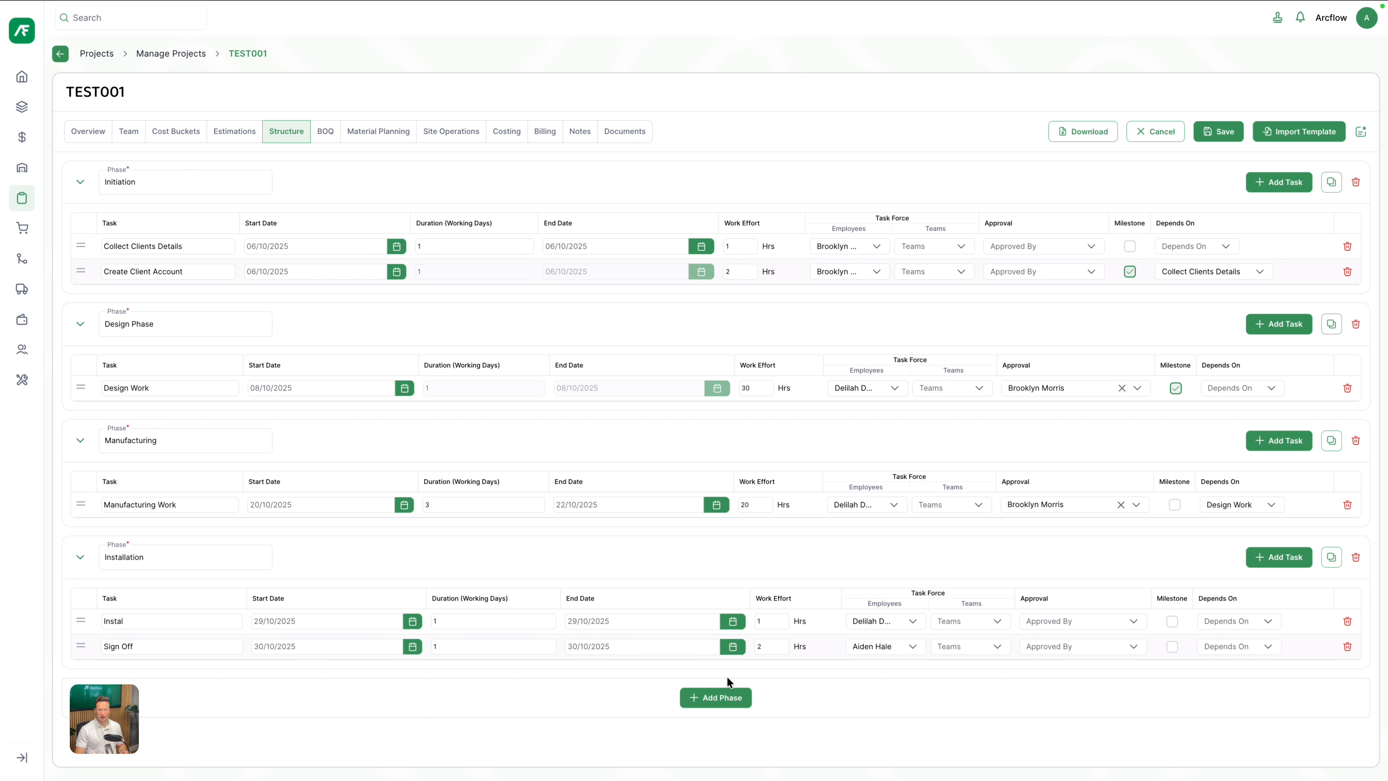
{"action": "left_click", "coordinate": [1221, 133]}
{"action": "left_click", "coordinate": [729, 433]}
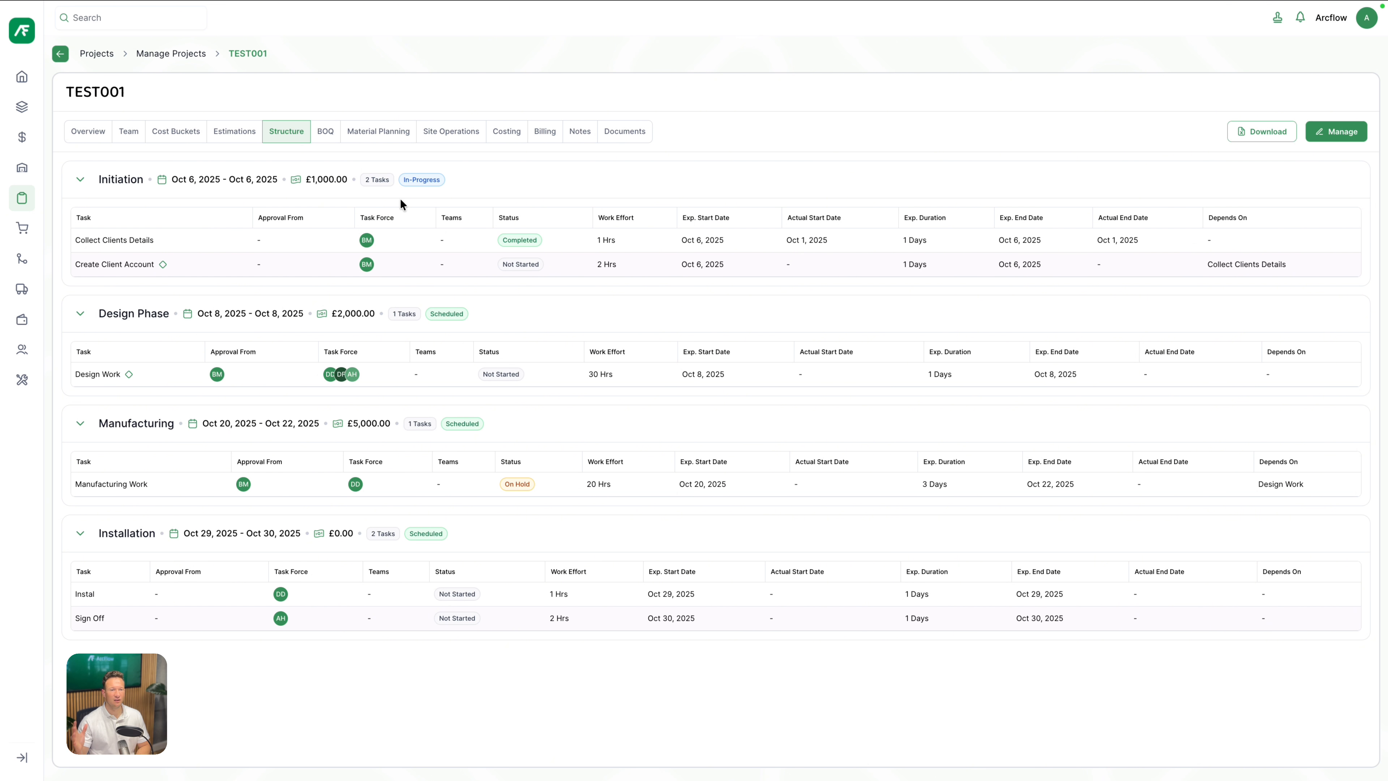
Step: Review the BOQ summary and the BOQ items of the Initiation, Design Phase and Manufacturing phases
{"action": "left_click", "coordinate": [323, 131]}
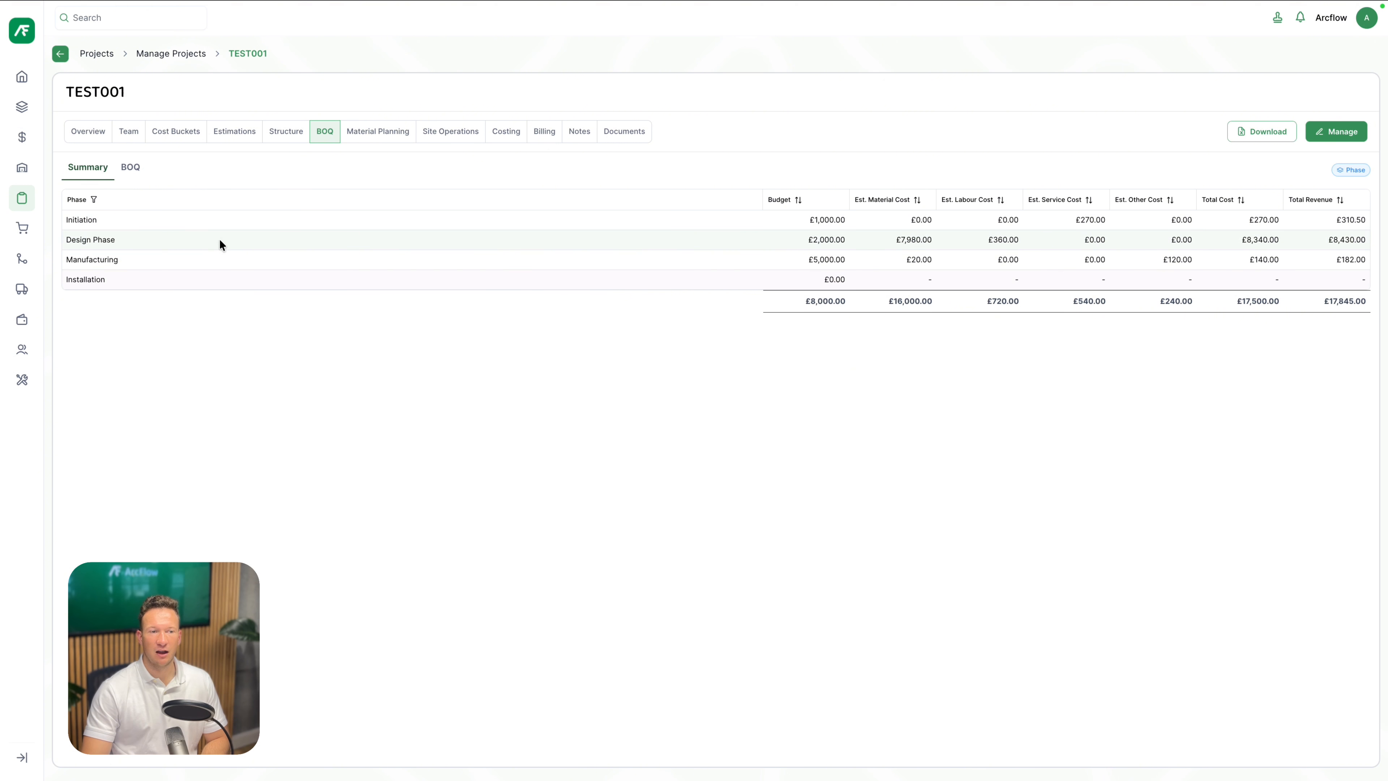
{"action": "left_click", "coordinate": [136, 173]}
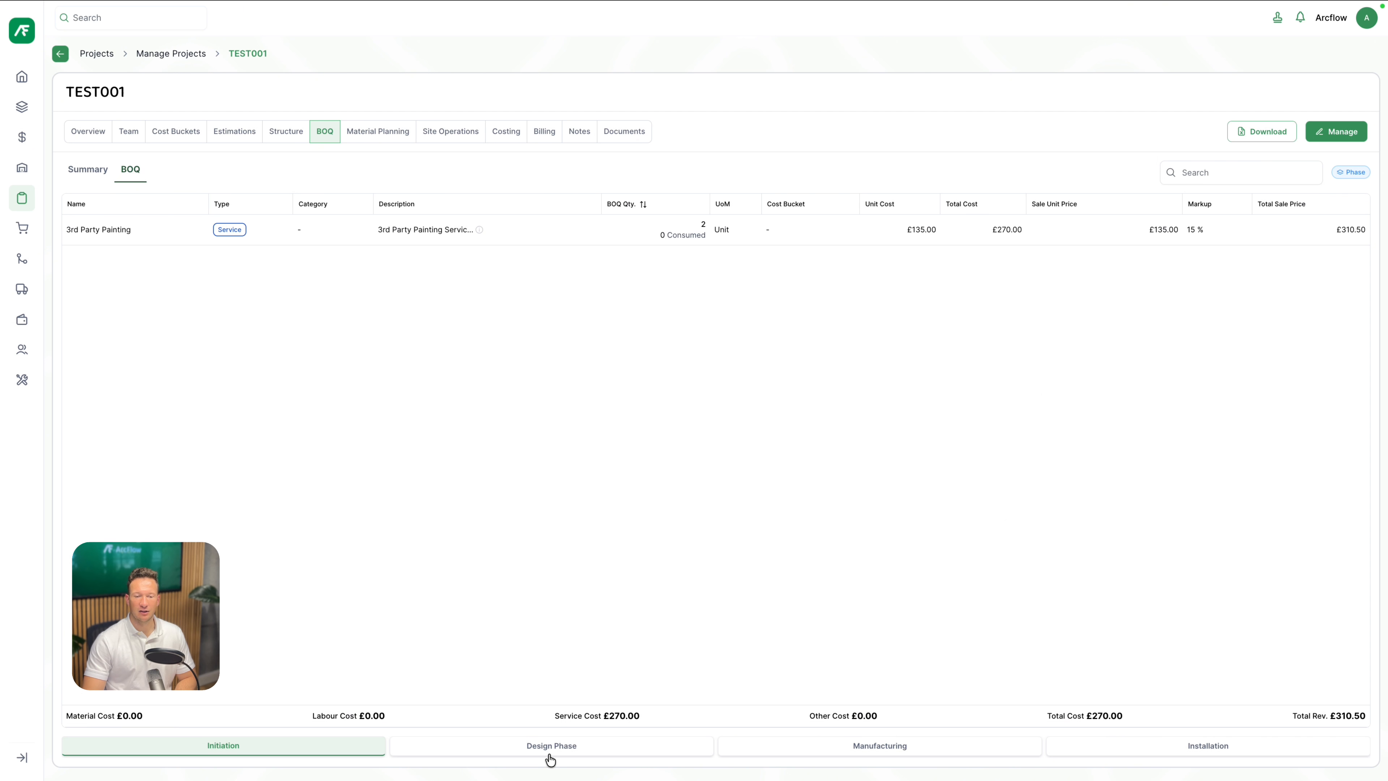
{"action": "left_click", "coordinate": [581, 752]}
{"action": "left_click", "coordinate": [869, 747]}
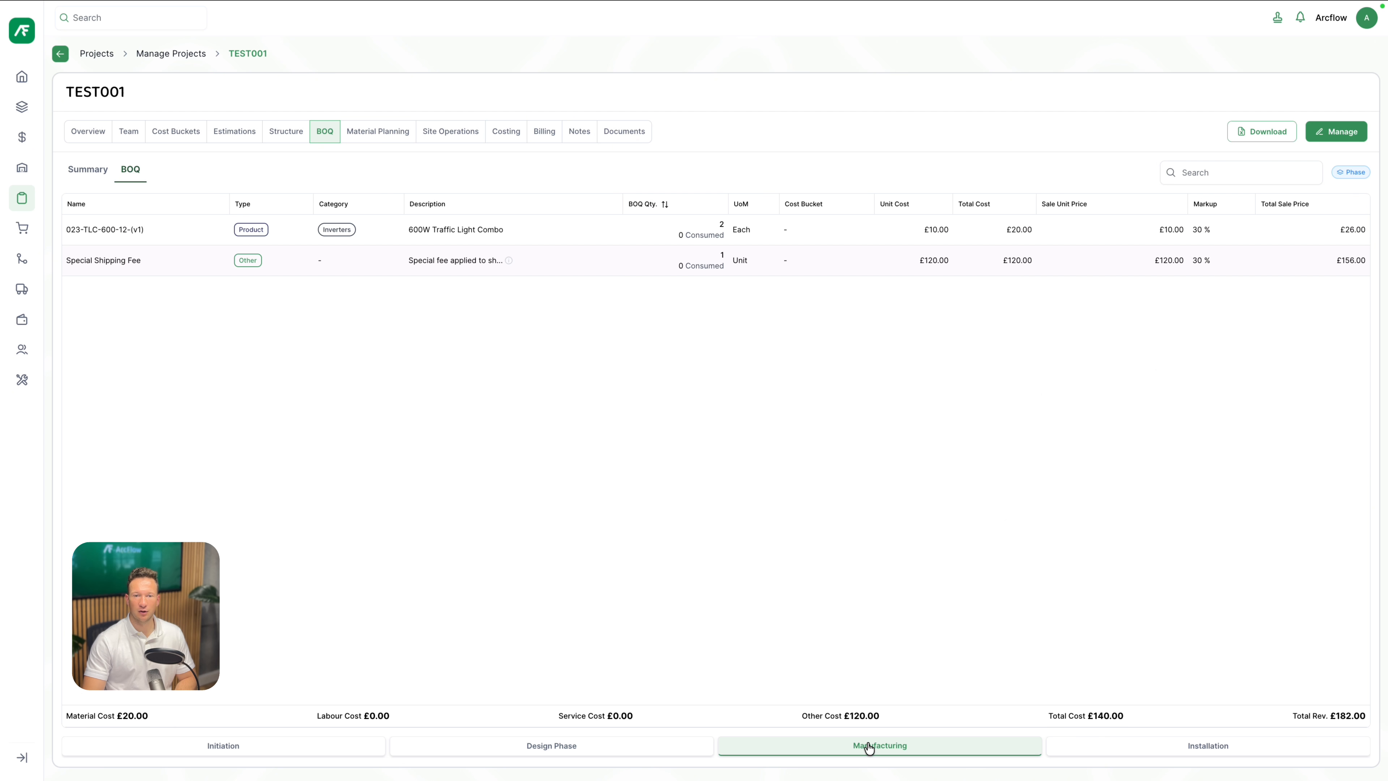
Step: Add the Design labour cost with a quantity of 1 to the Manufacturing phase's BOQ and save the BOQ
{"action": "left_click", "coordinate": [1337, 132]}
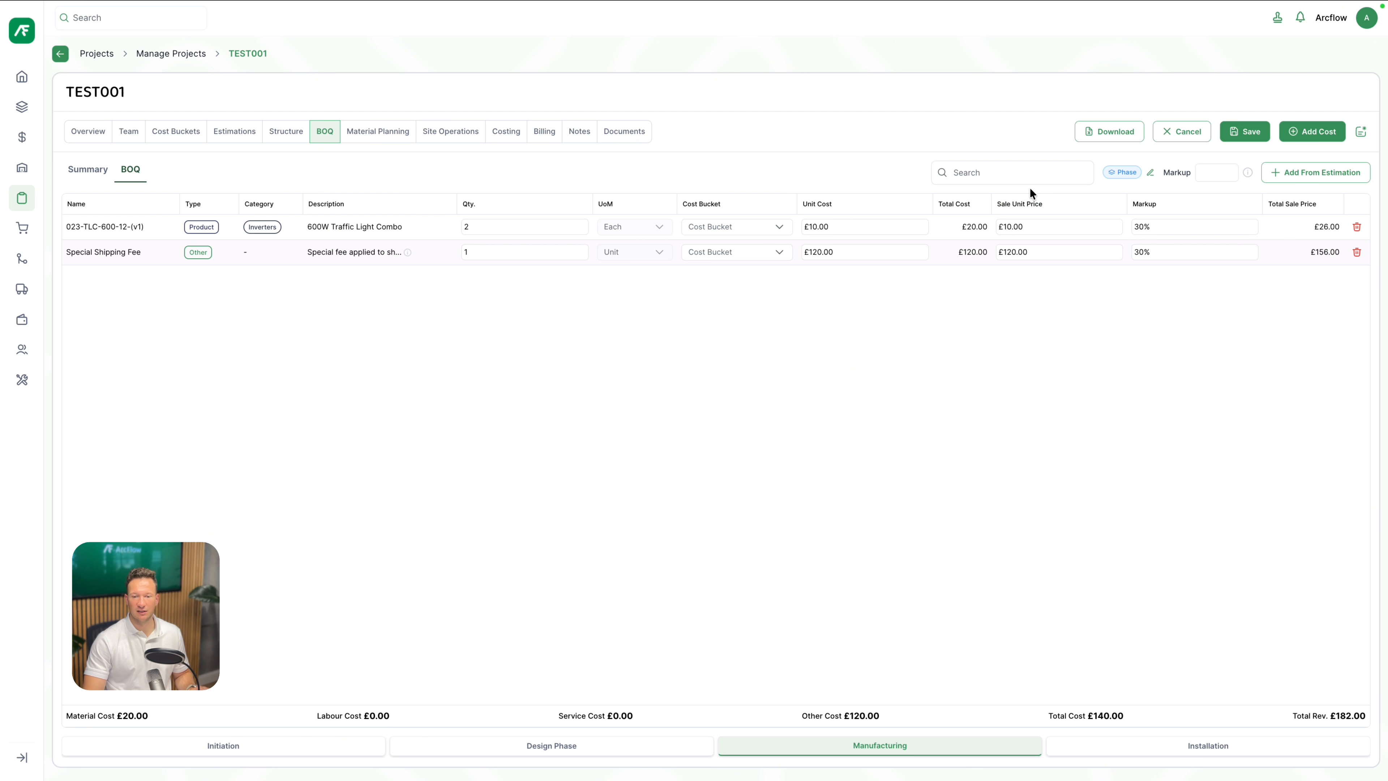
{"action": "left_click", "coordinate": [1317, 131]}
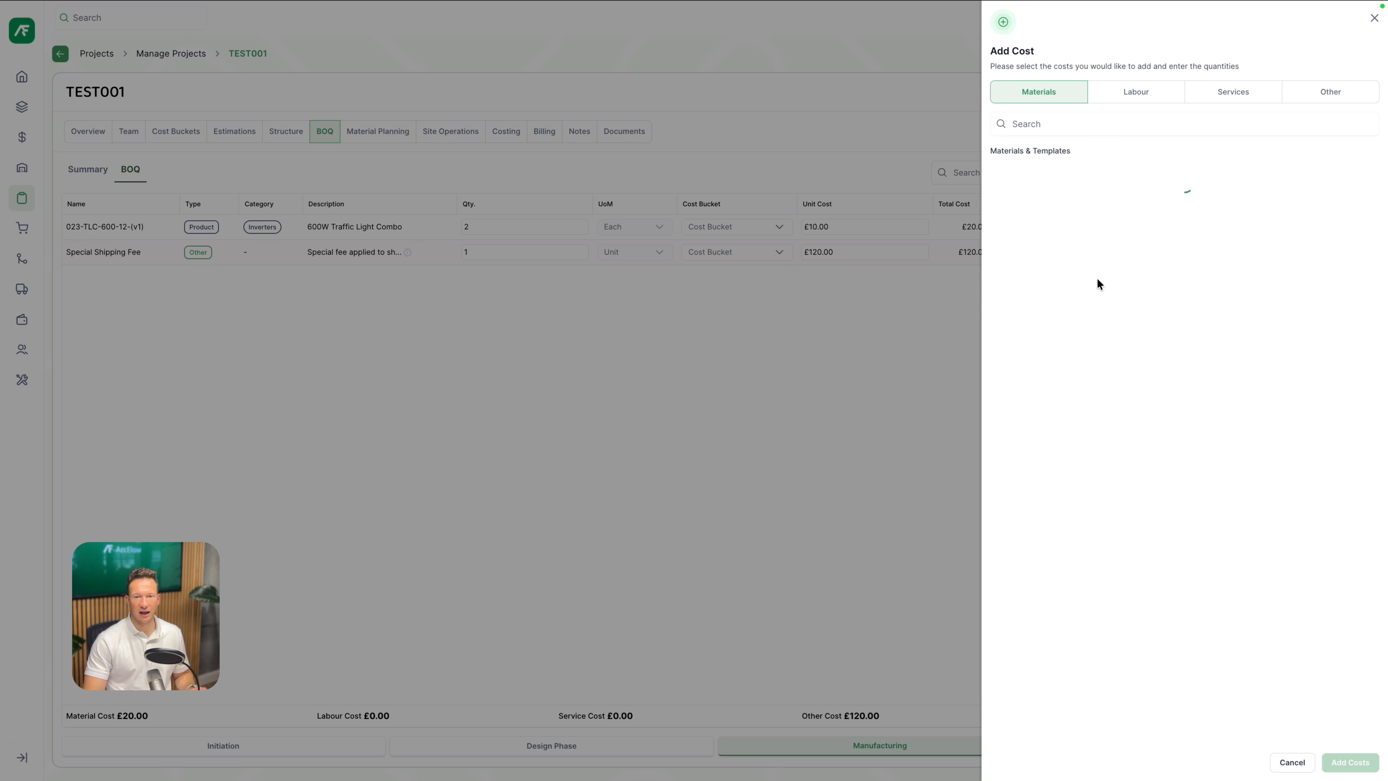
{"action": "left_click", "coordinate": [1142, 100]}
{"action": "left_click", "coordinate": [996, 168]}
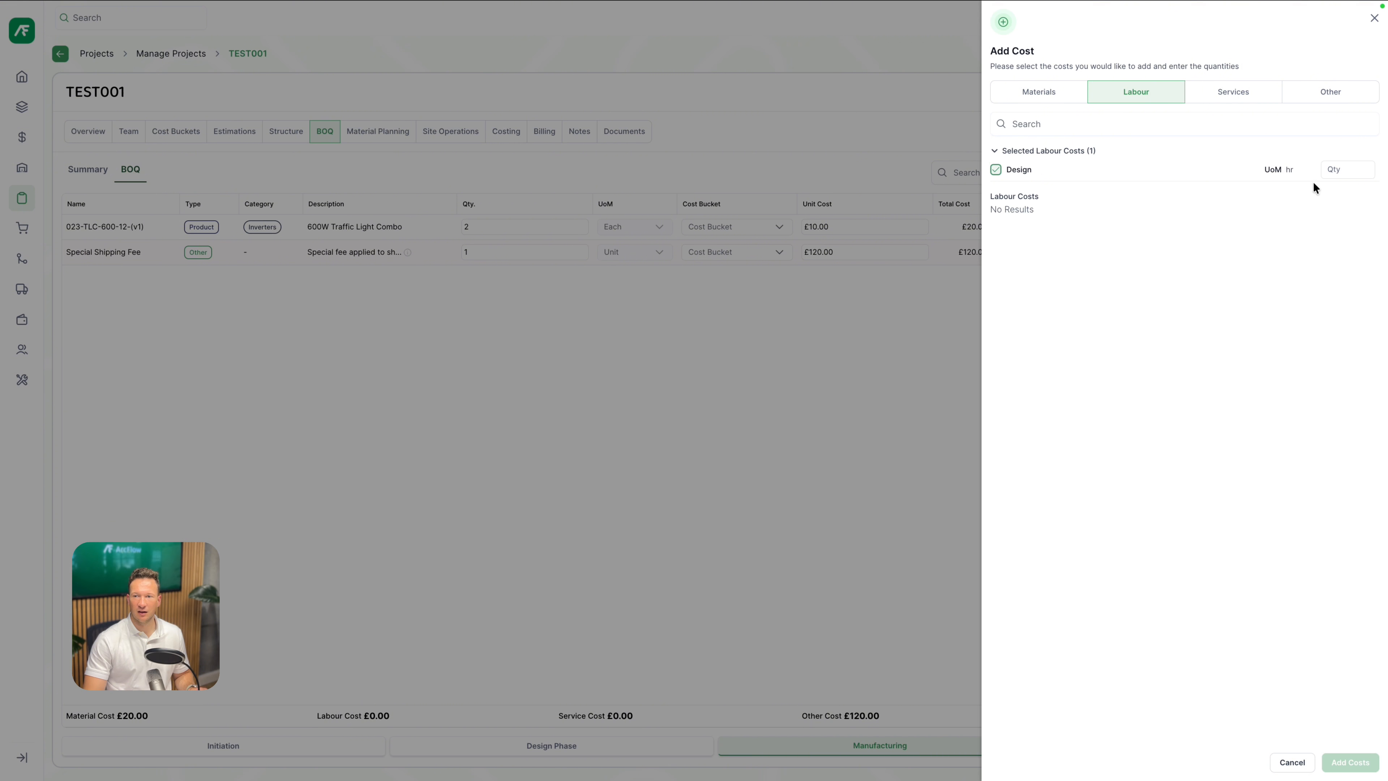
{"action": "left_click", "coordinate": [1349, 169]}
{"action": "type", "text": "1"}
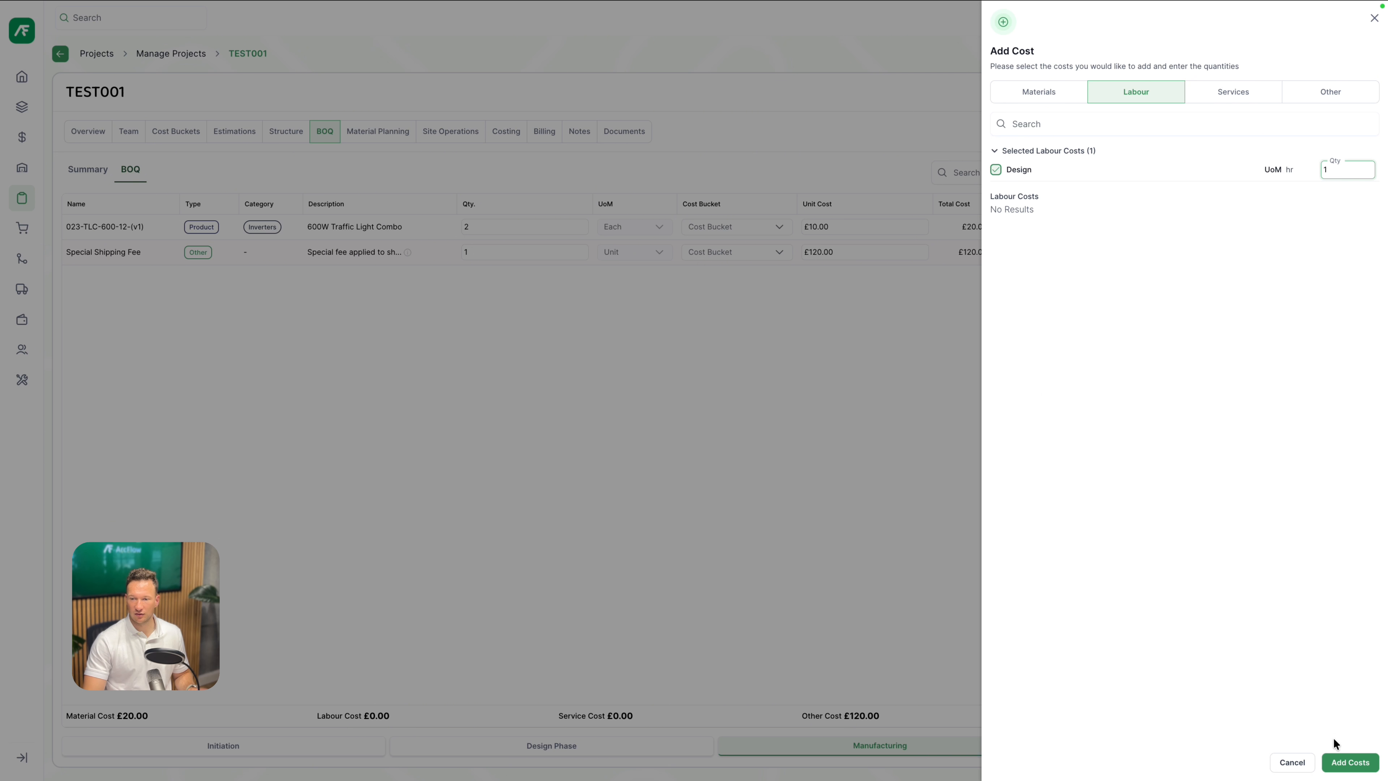
{"action": "left_click", "coordinate": [1340, 762]}
{"action": "left_click", "coordinate": [1252, 134]}
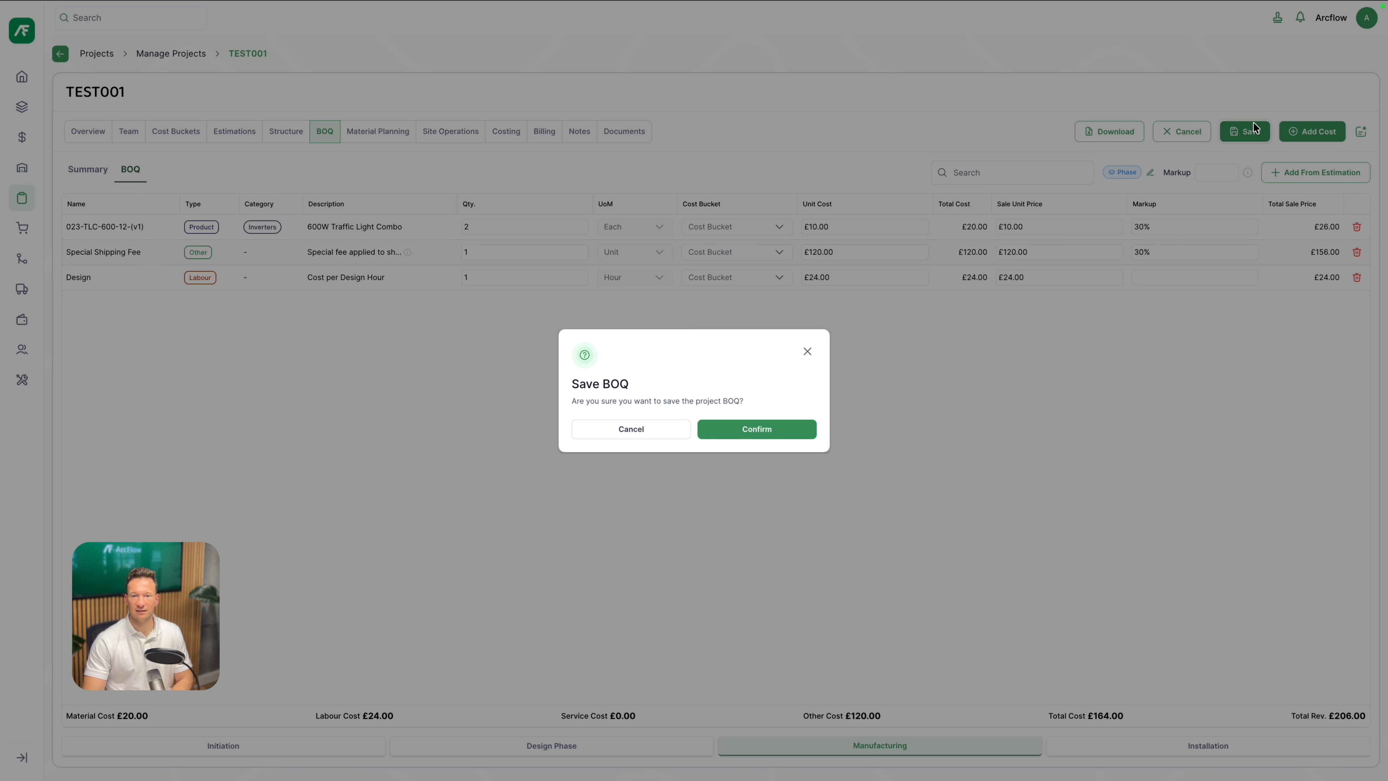
{"action": "left_click", "coordinate": [785, 435]}
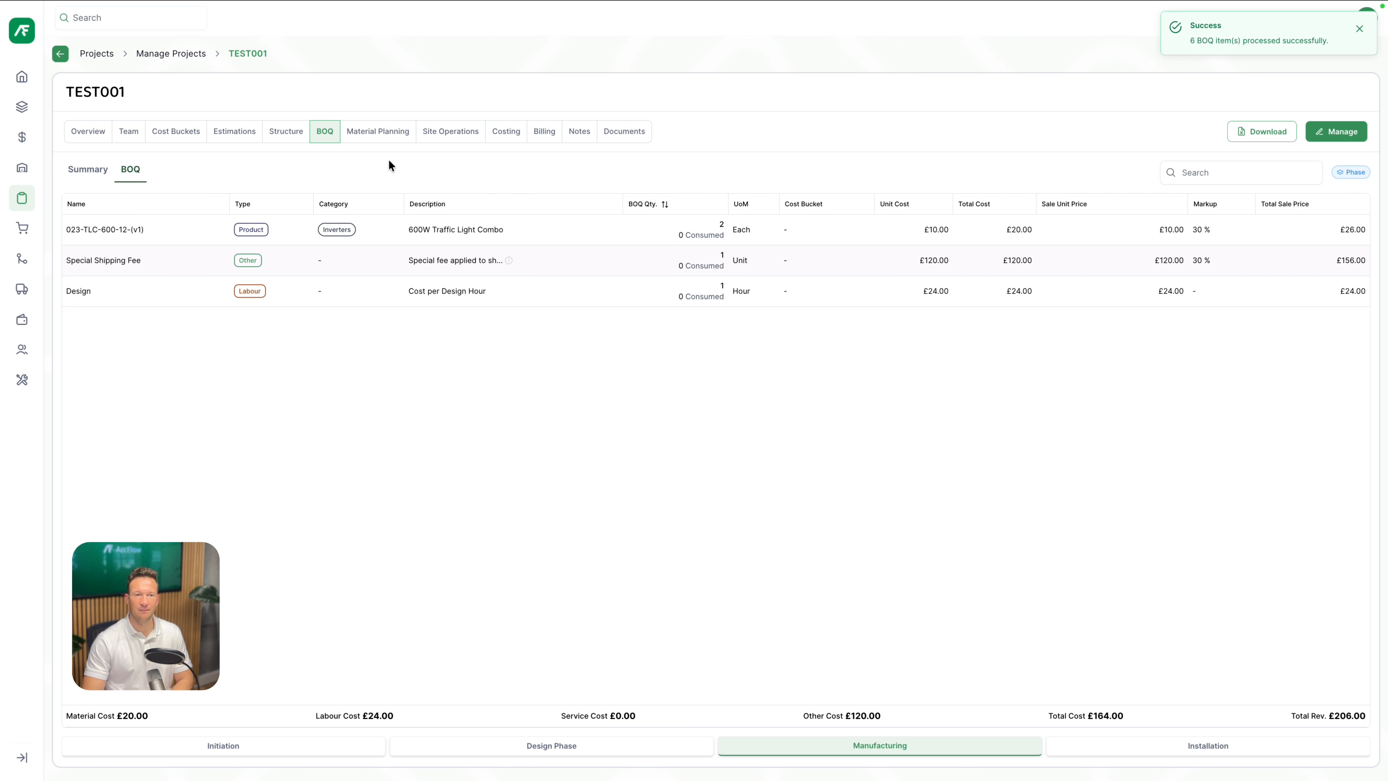
Step: Create an order plan in material planning for 2 units of the Design Phase item BN13V-108-1.4k-(v1), using Warehouse A
{"action": "left_click", "coordinate": [378, 132]}
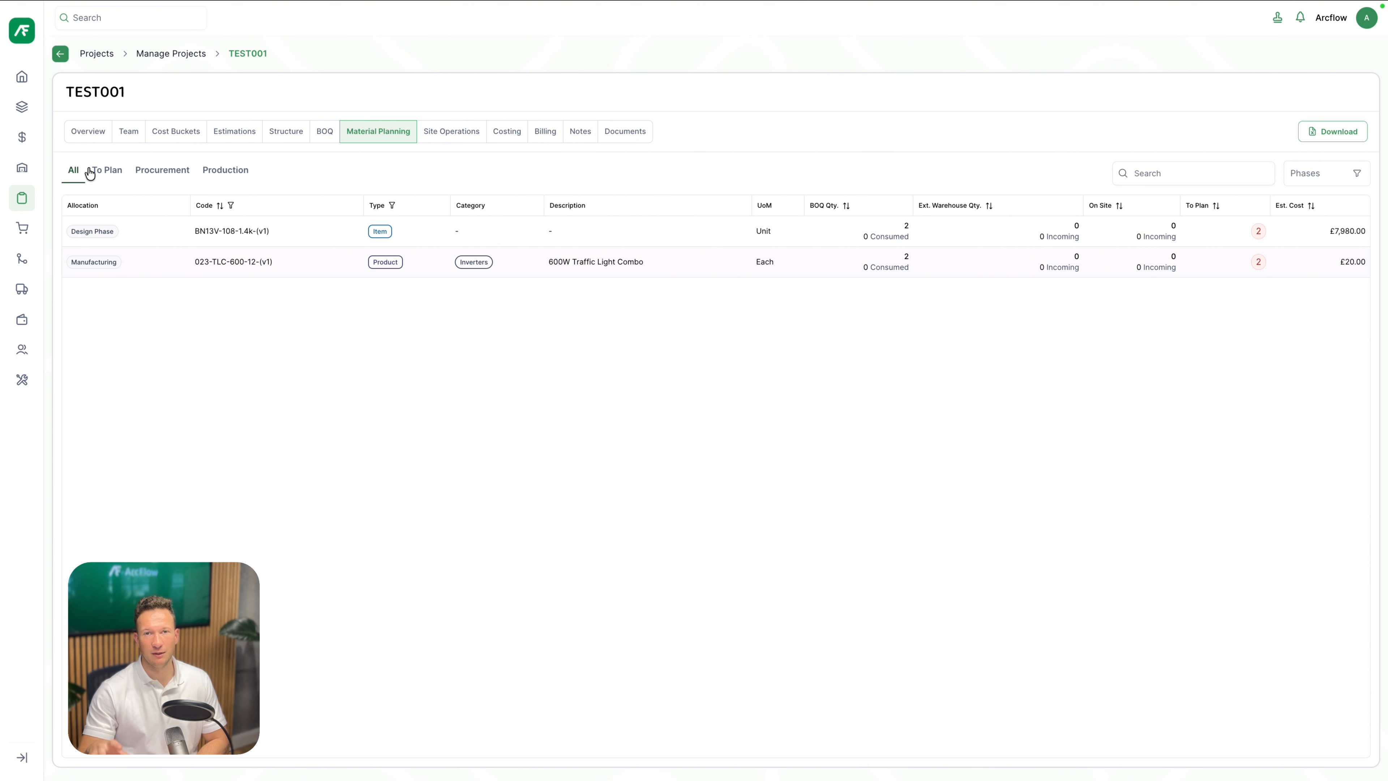
{"action": "left_click", "coordinate": [113, 181]}
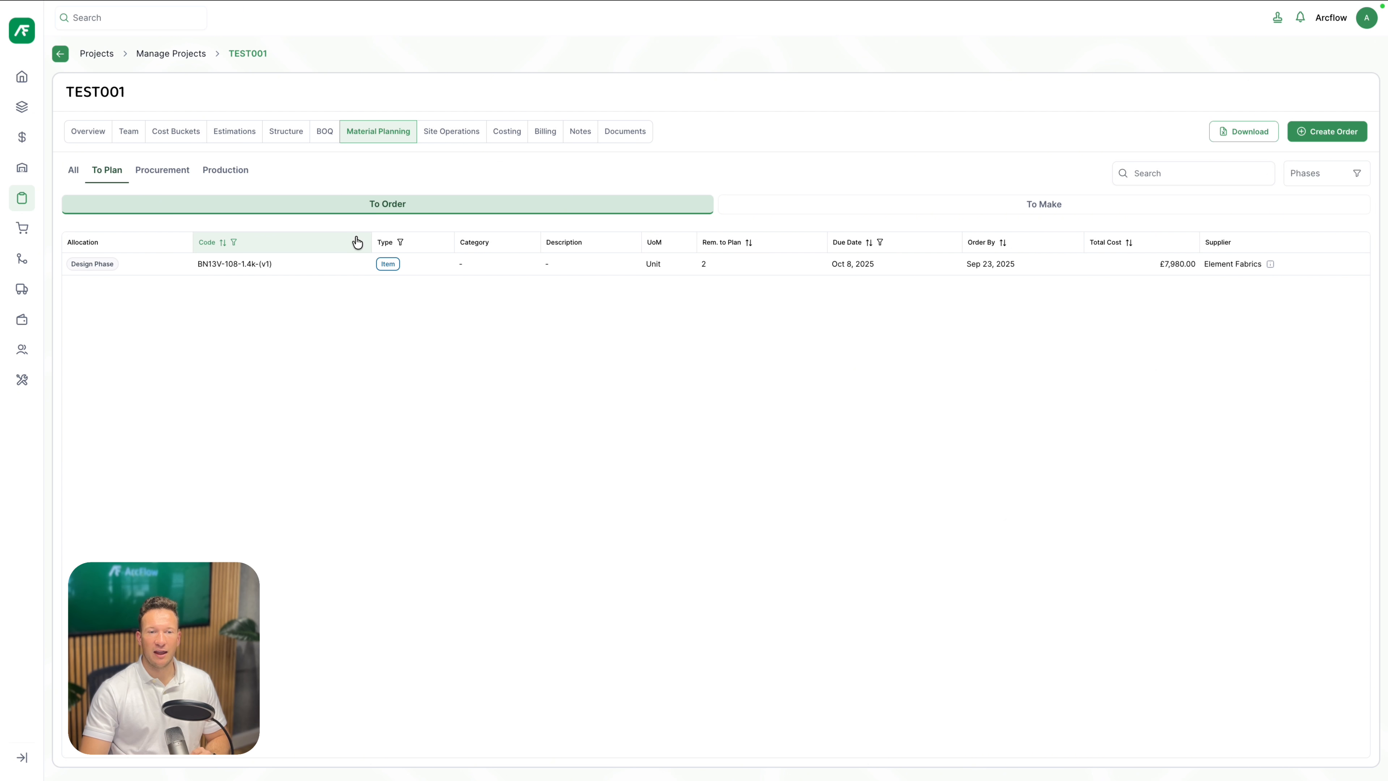
{"action": "left_click", "coordinate": [1329, 135]}
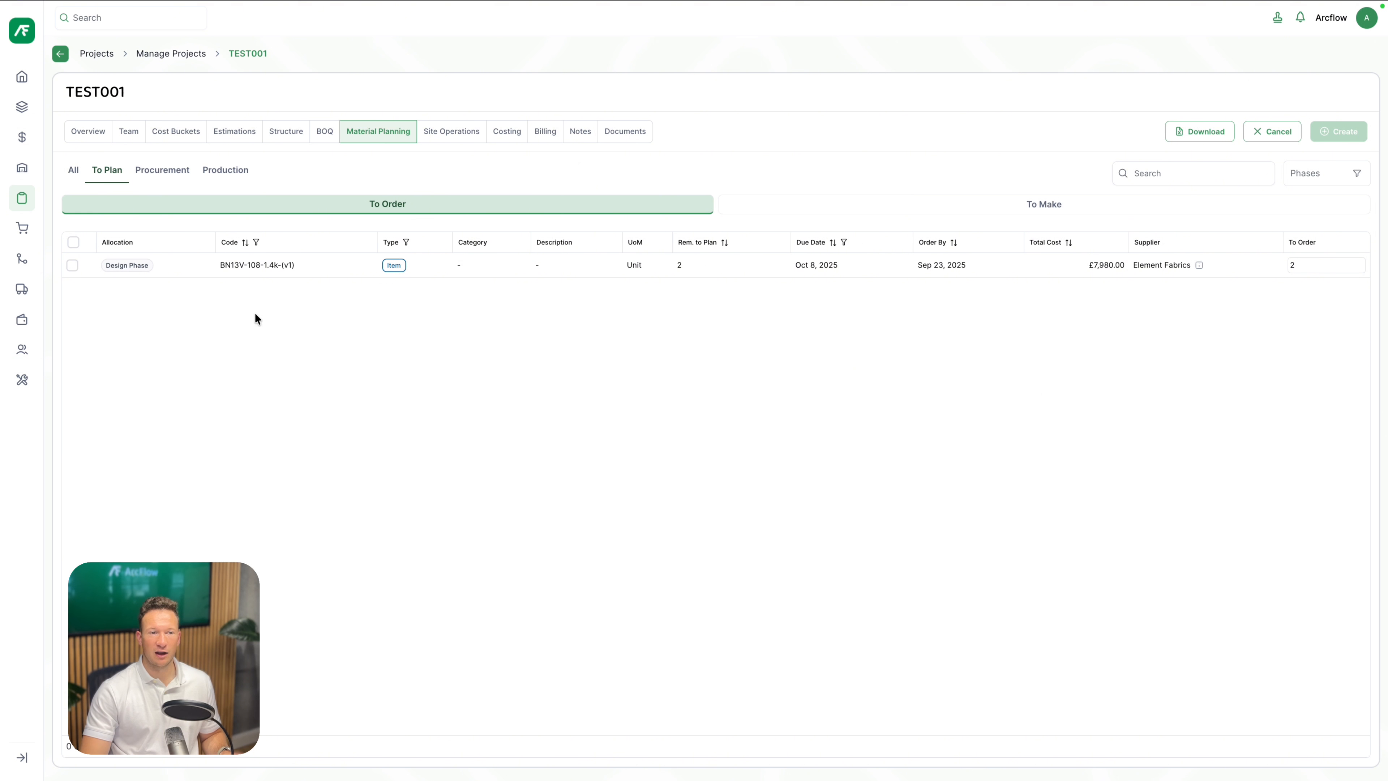
{"action": "left_click", "coordinate": [77, 266]}
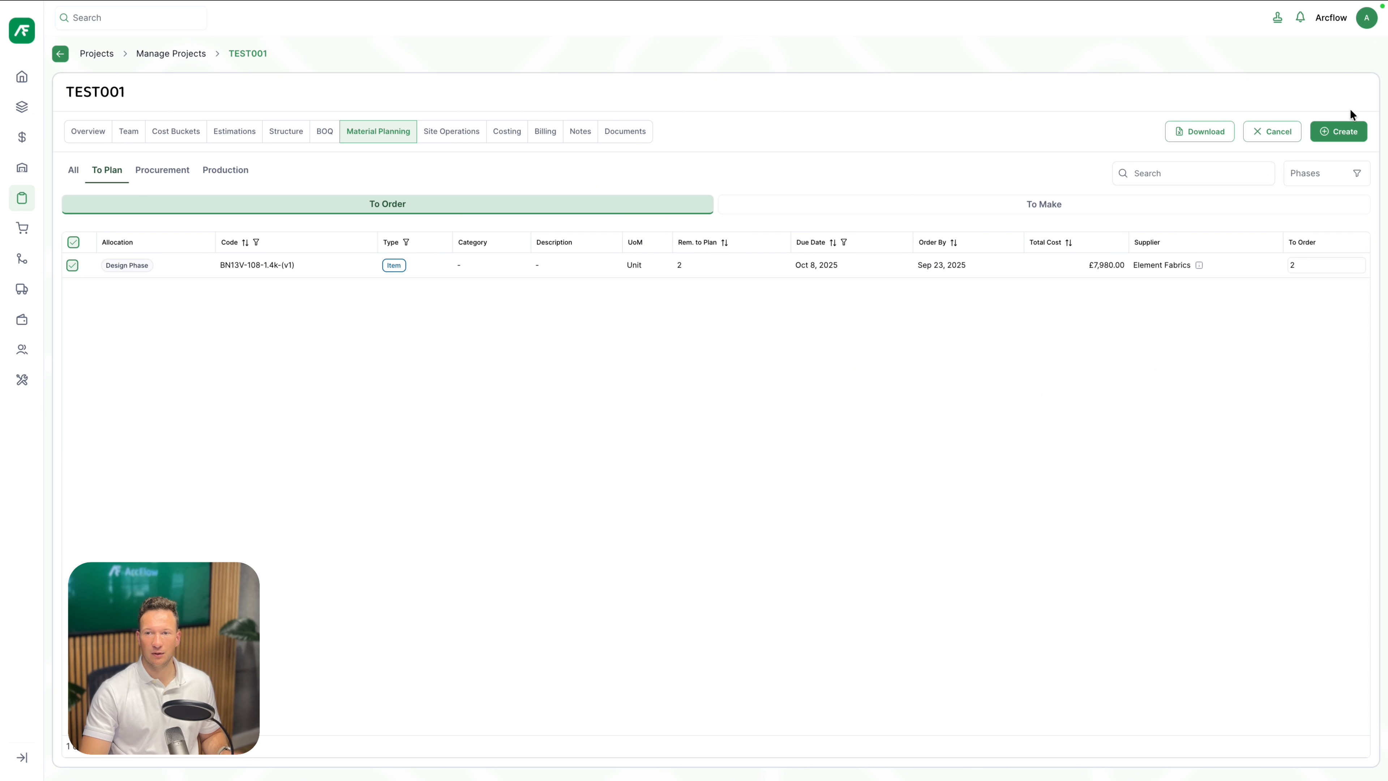
{"action": "left_click", "coordinate": [1347, 133]}
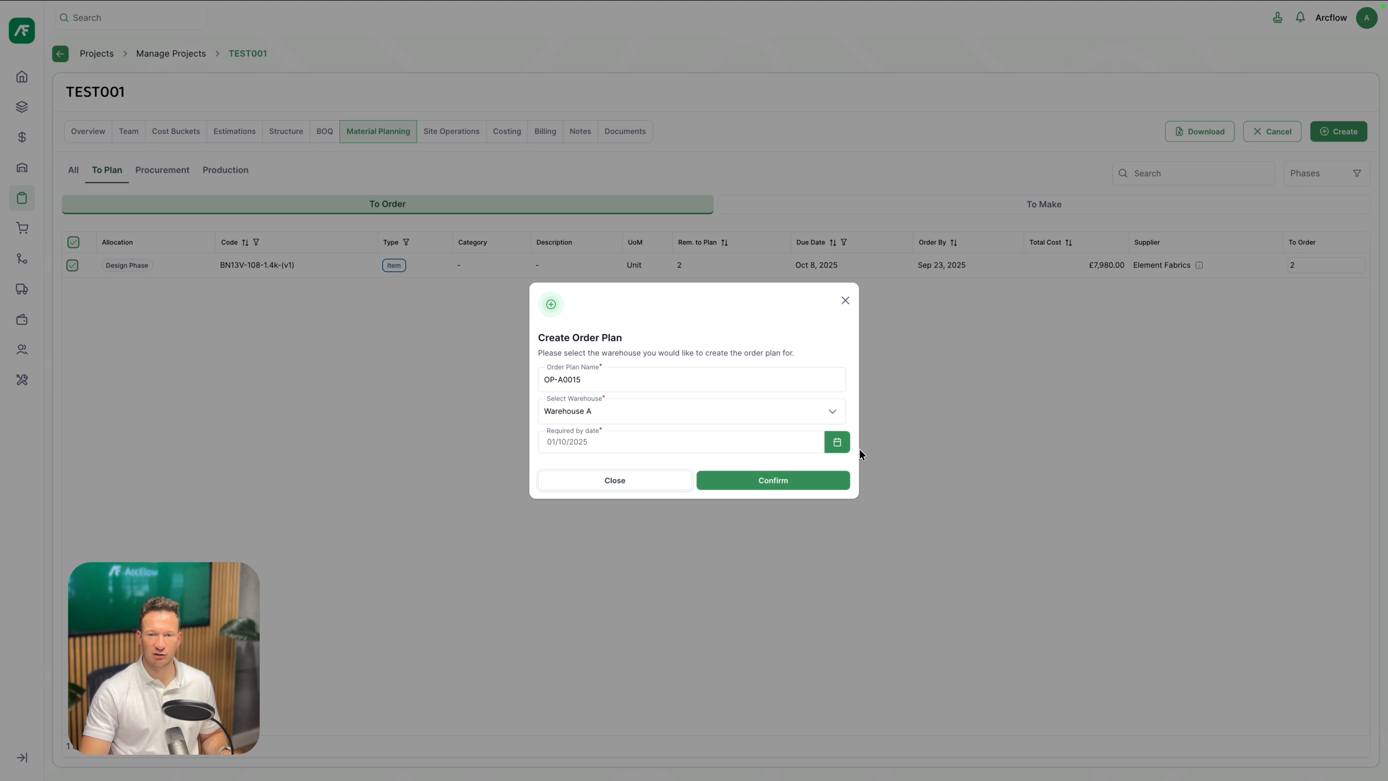
{"action": "left_click", "coordinate": [604, 381]}
{"action": "left_click", "coordinate": [604, 410]}
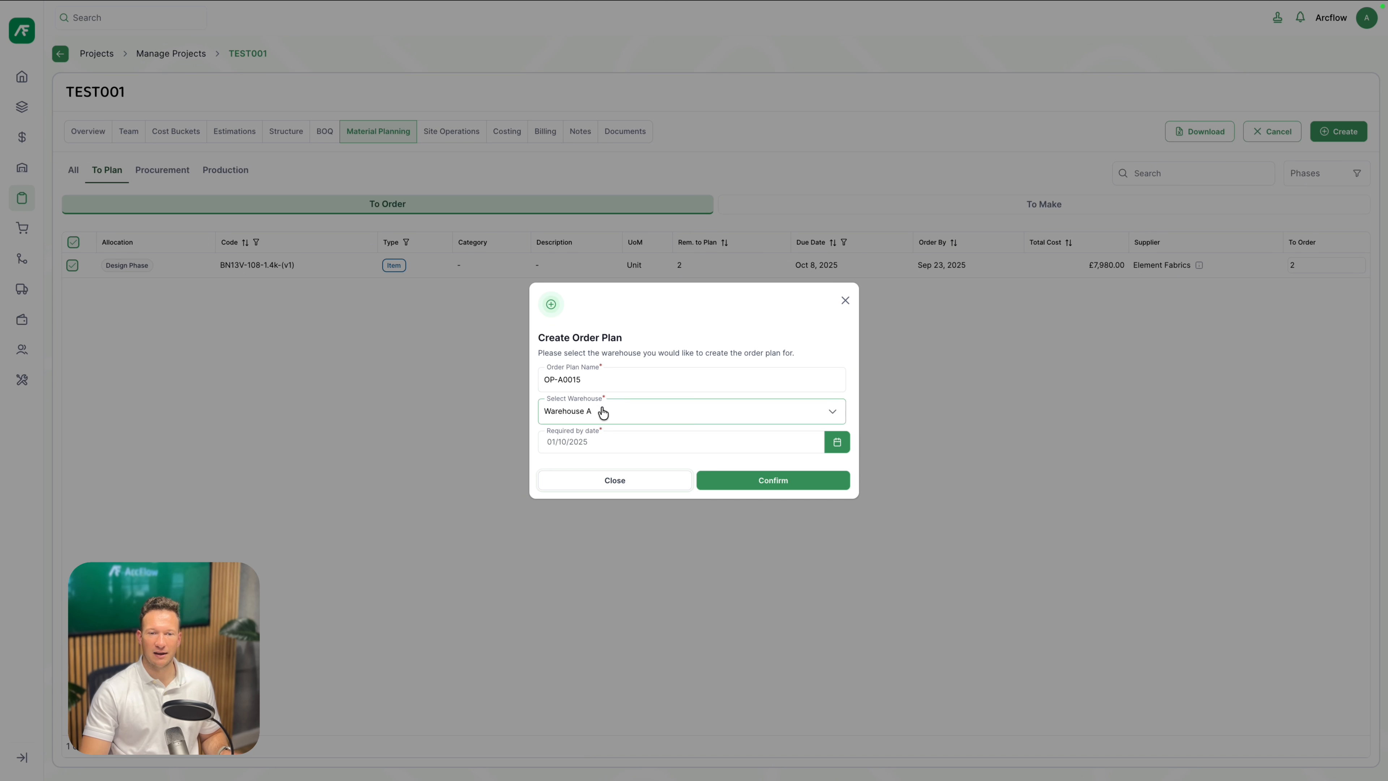
{"action": "left_click", "coordinate": [772, 481]}
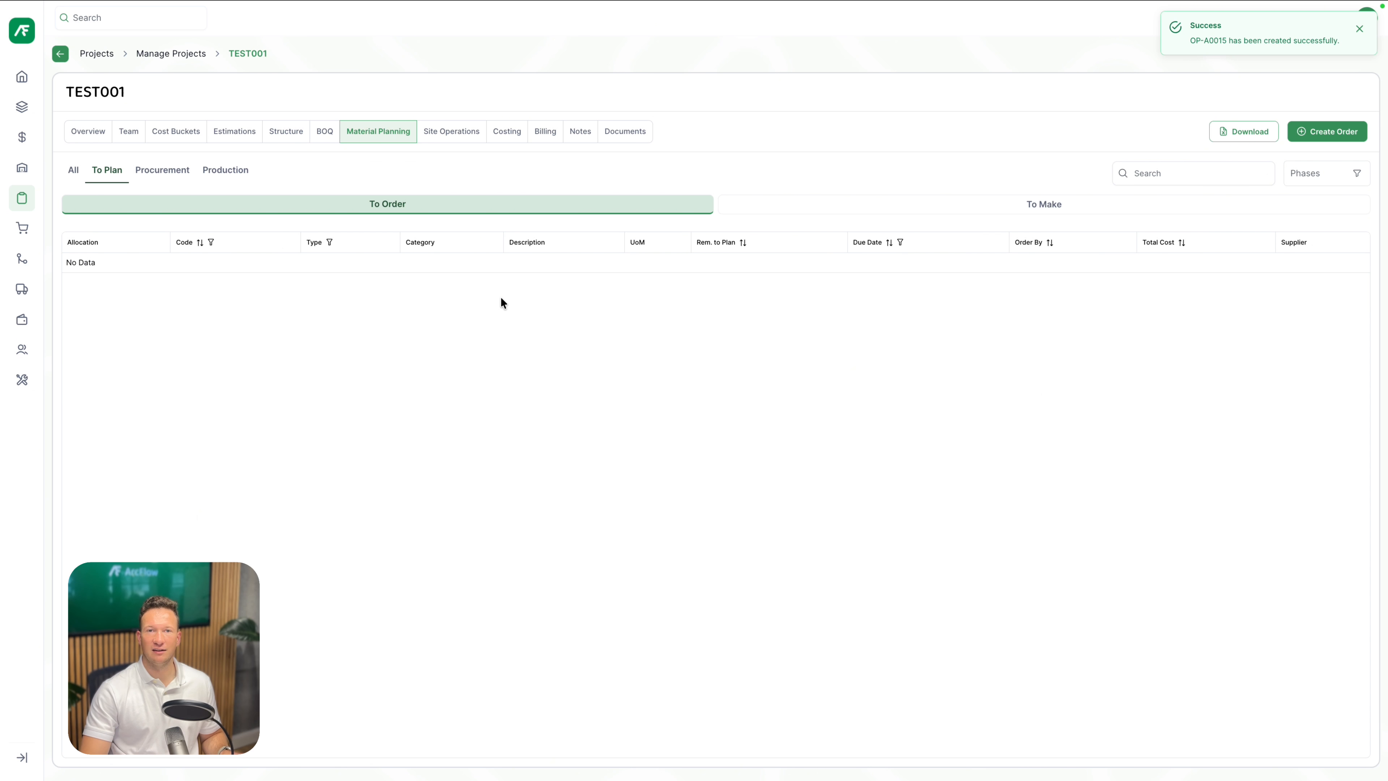
Step: Create a production scenario to make 2 of product 023-TLC-600-12-(v1) and filter its required materials to shortfalls
{"action": "left_click", "coordinate": [833, 210]}
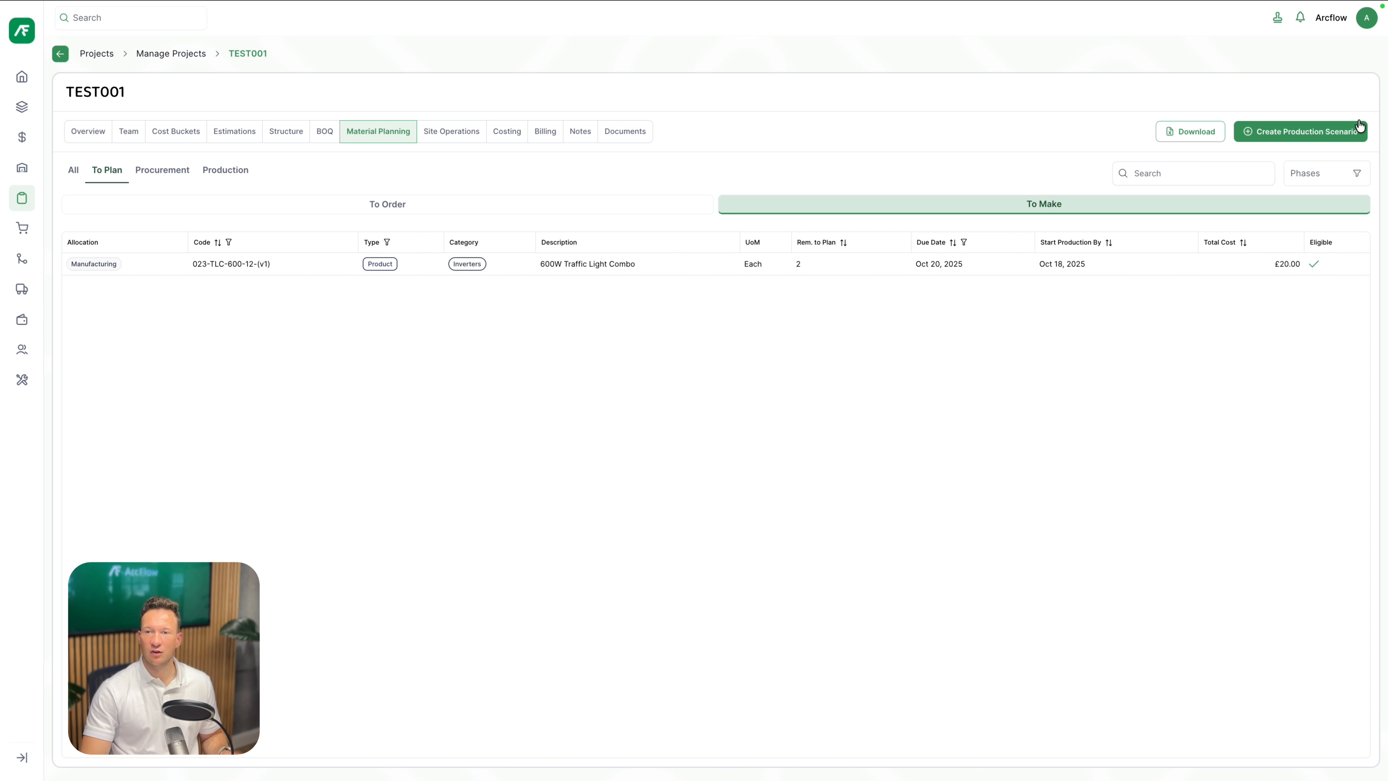
{"action": "left_click", "coordinate": [1330, 132]}
{"action": "left_click", "coordinate": [73, 266]}
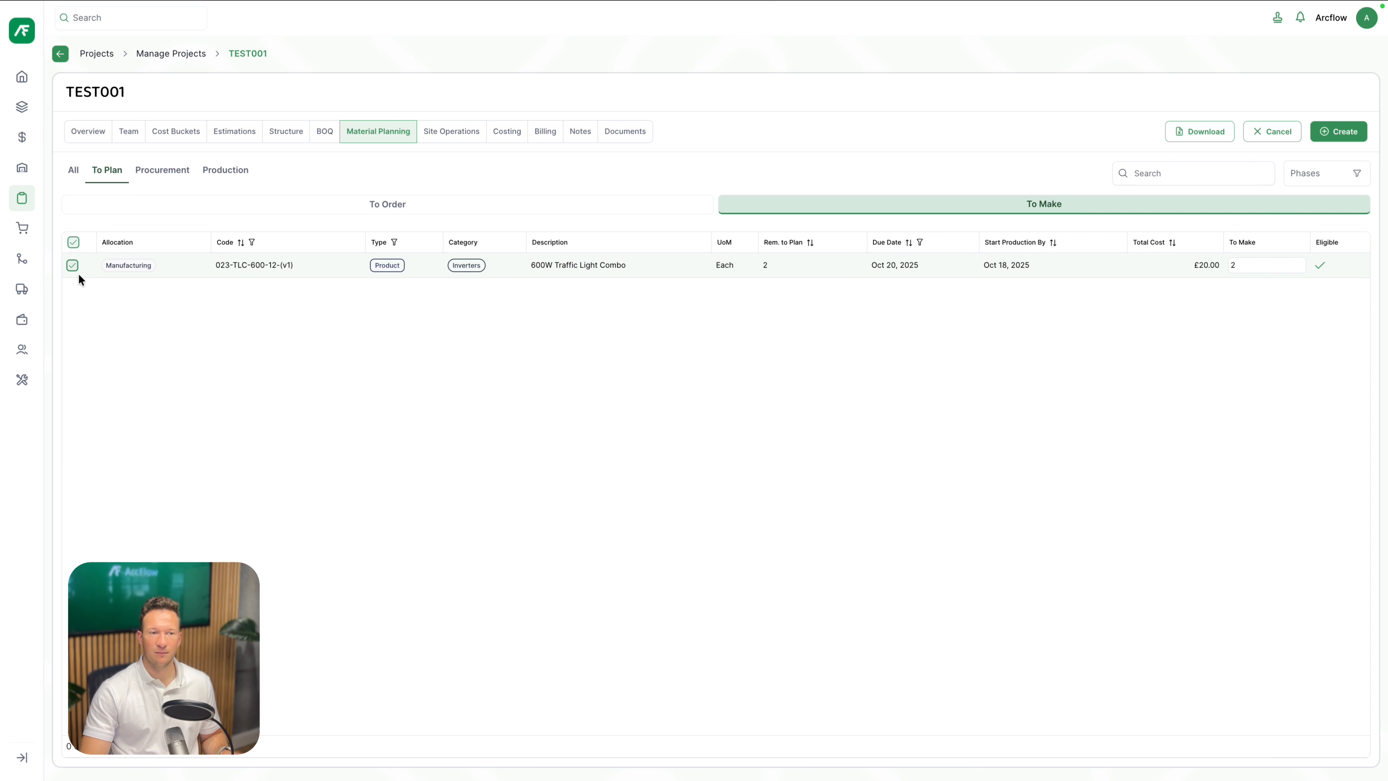
{"action": "left_click", "coordinate": [1326, 134]}
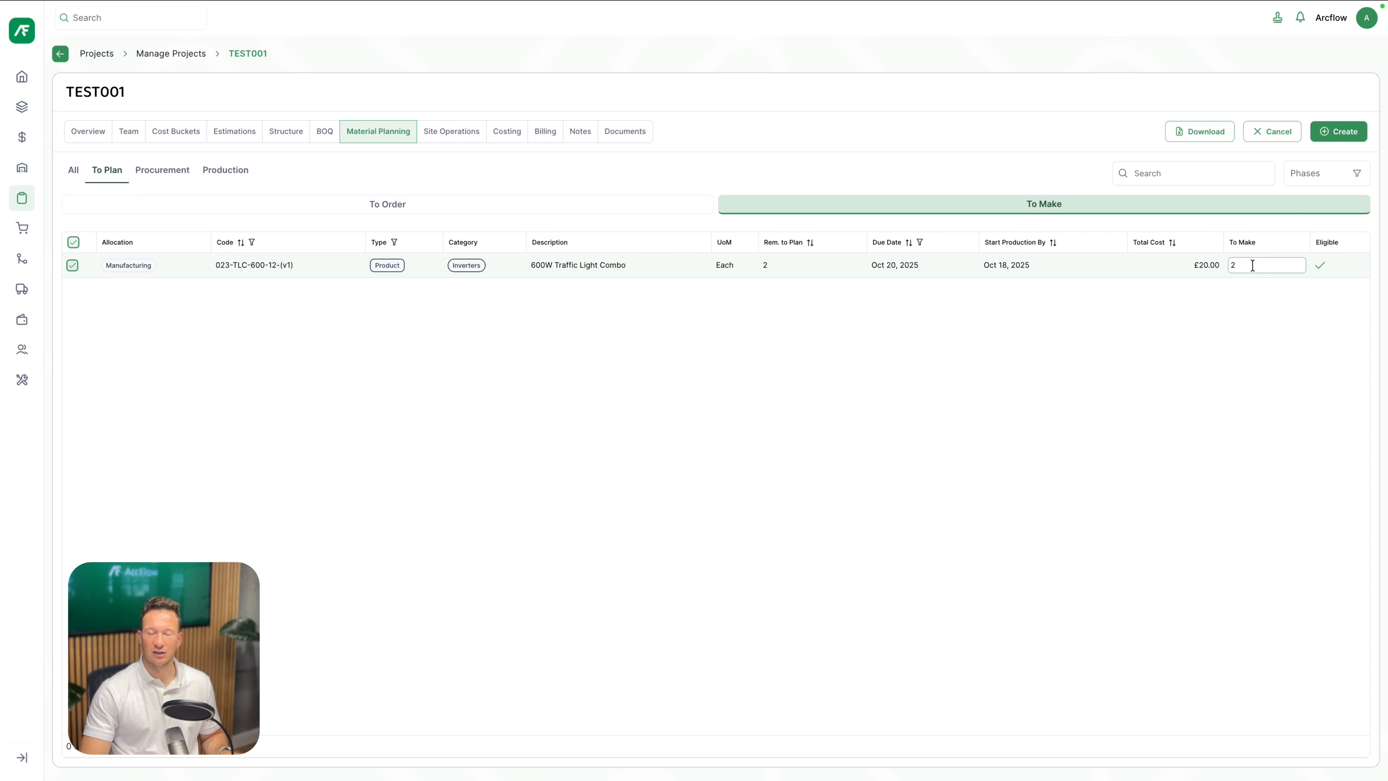
{"action": "left_click", "coordinate": [1337, 132]}
{"action": "left_click", "coordinate": [784, 440]}
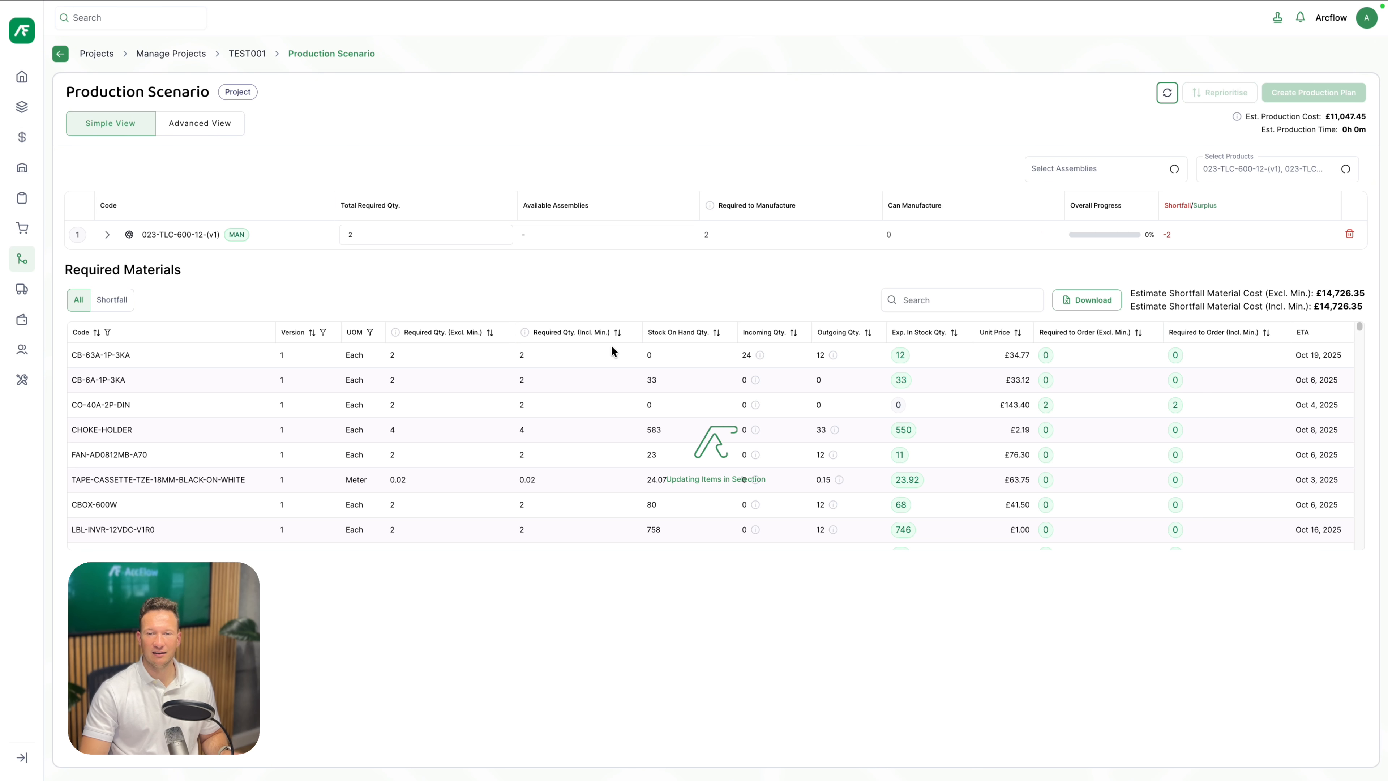
{"action": "left_click", "coordinate": [110, 300]}
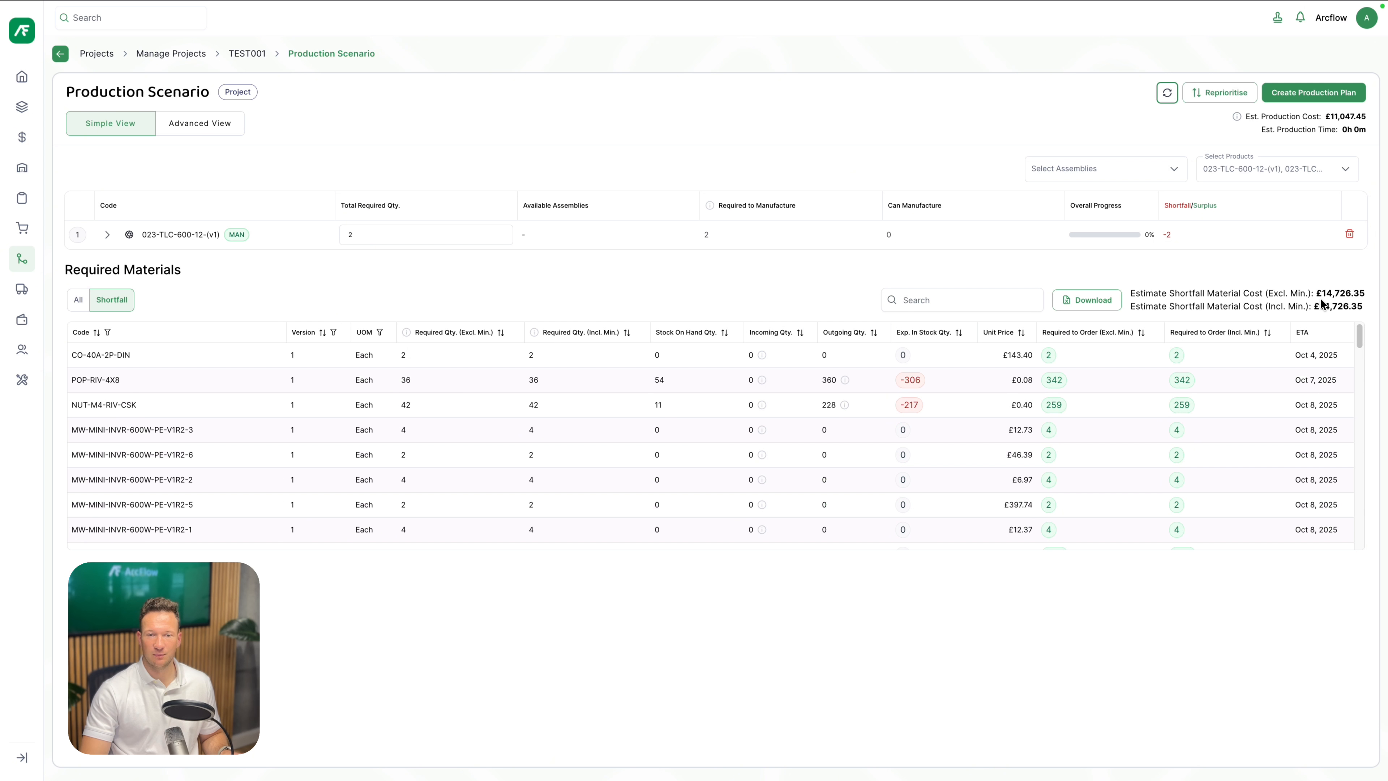
Step: Create a Fixed production plan from the scenario with schedule date 13/10/2025 and no order plan
{"action": "left_click", "coordinate": [1297, 94]}
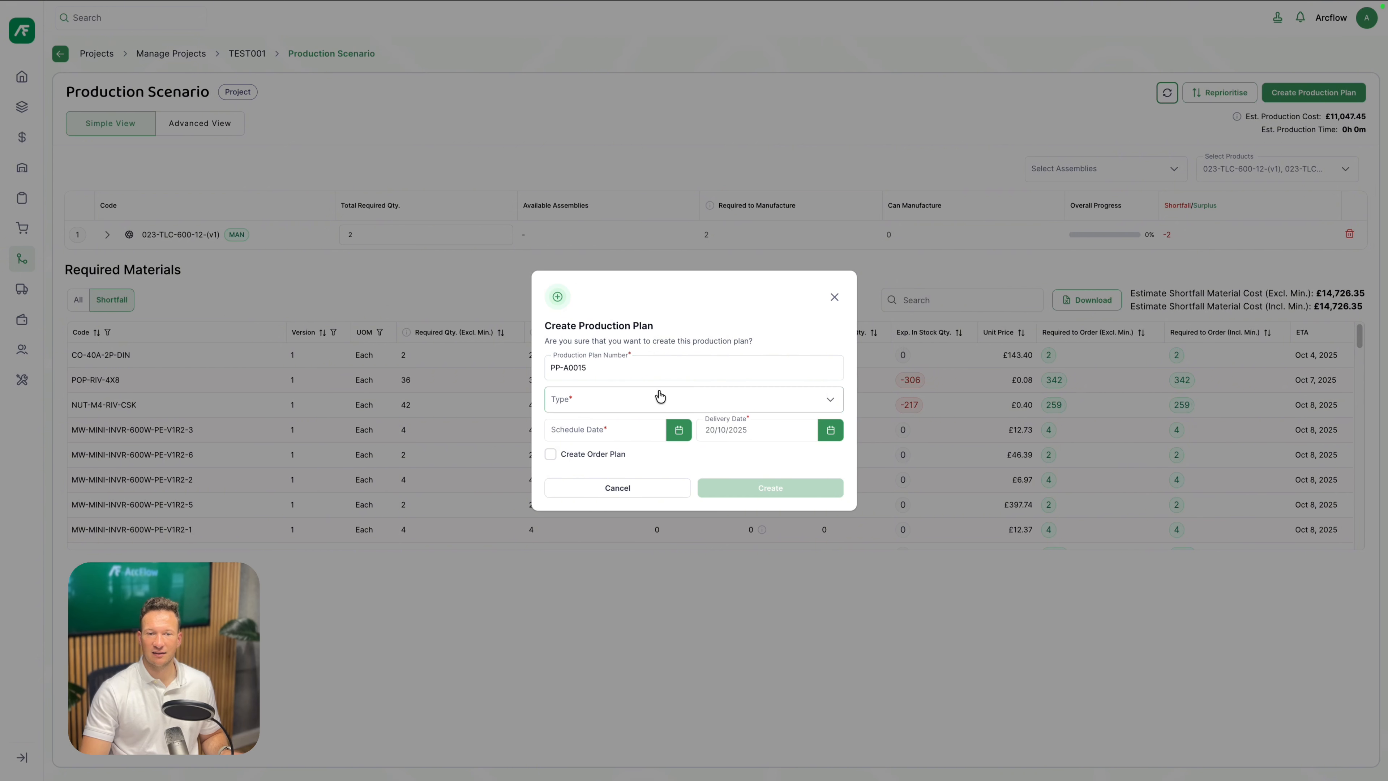
{"action": "left_click", "coordinate": [655, 404]}
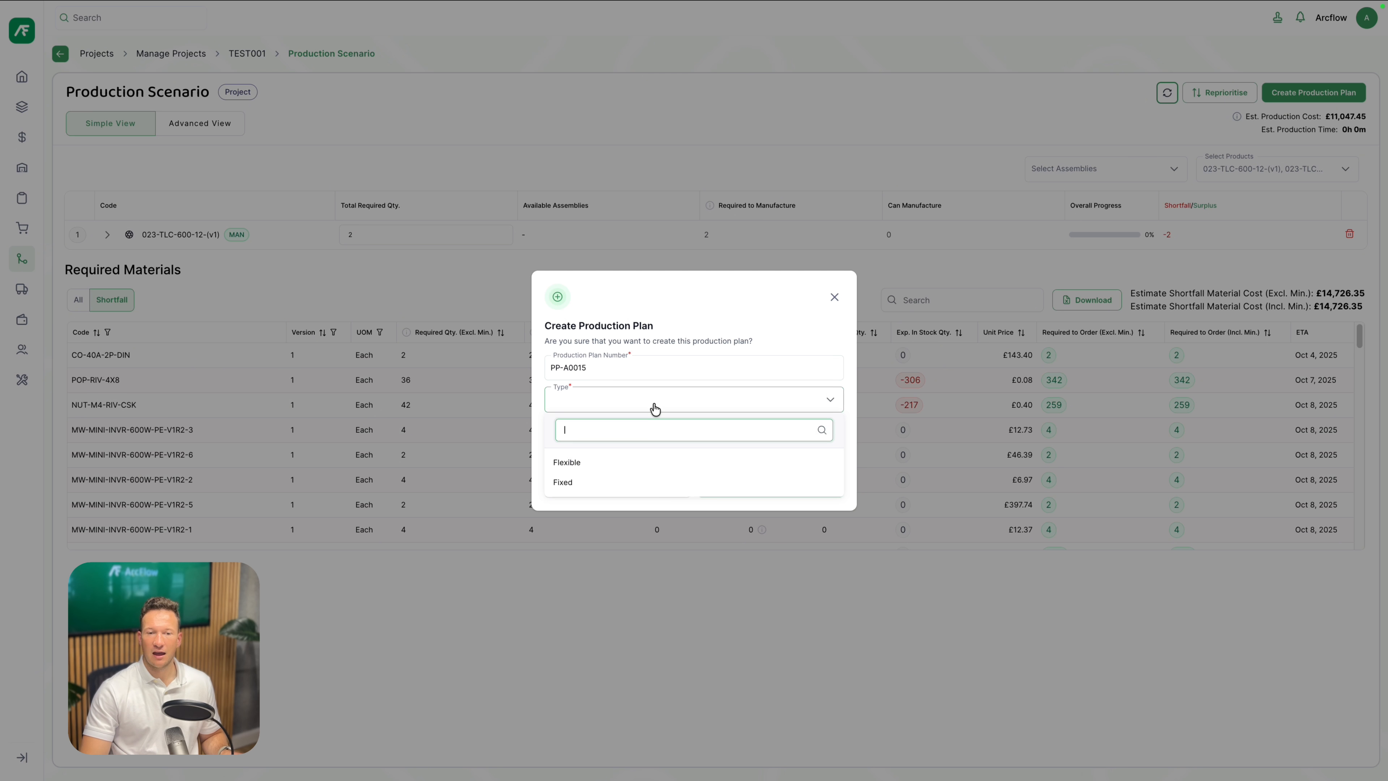
{"action": "left_click", "coordinate": [635, 481]}
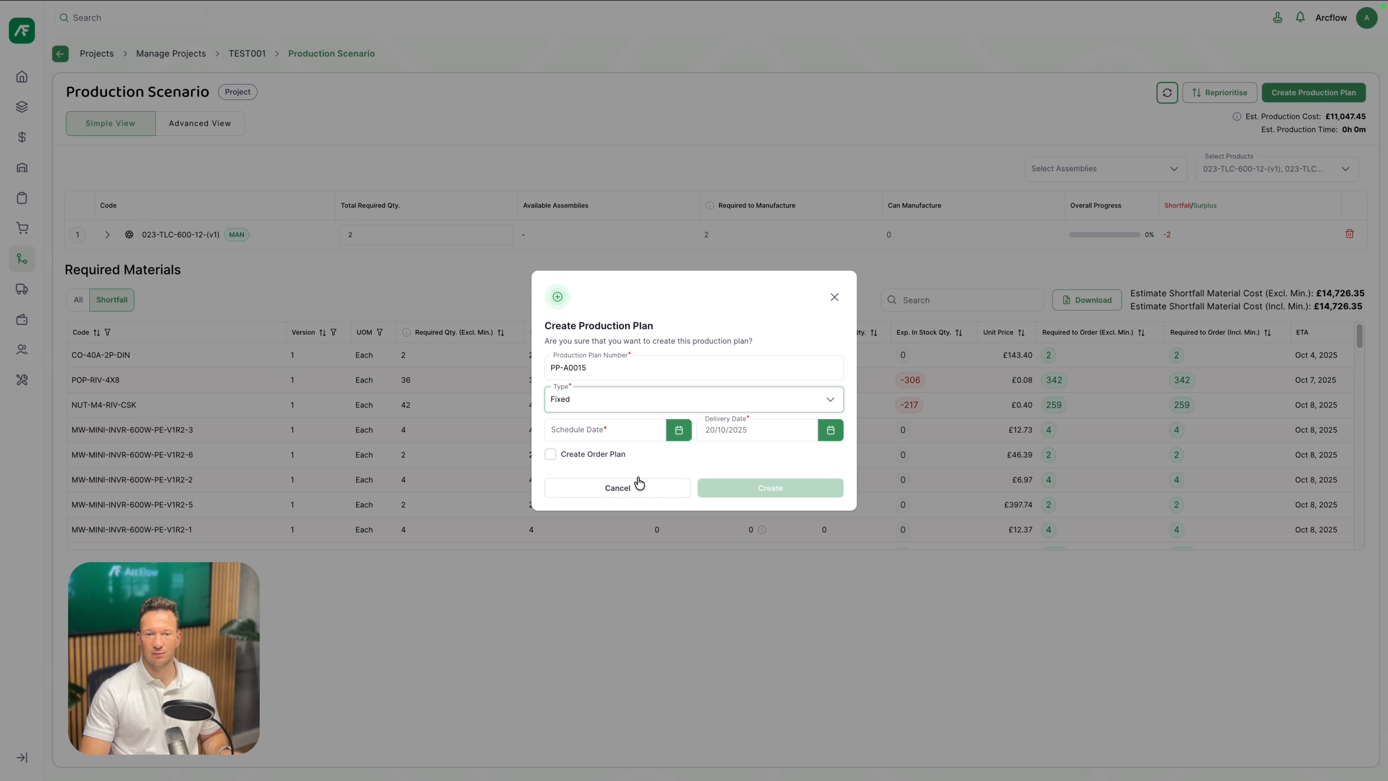
{"action": "left_click", "coordinate": [621, 432]}
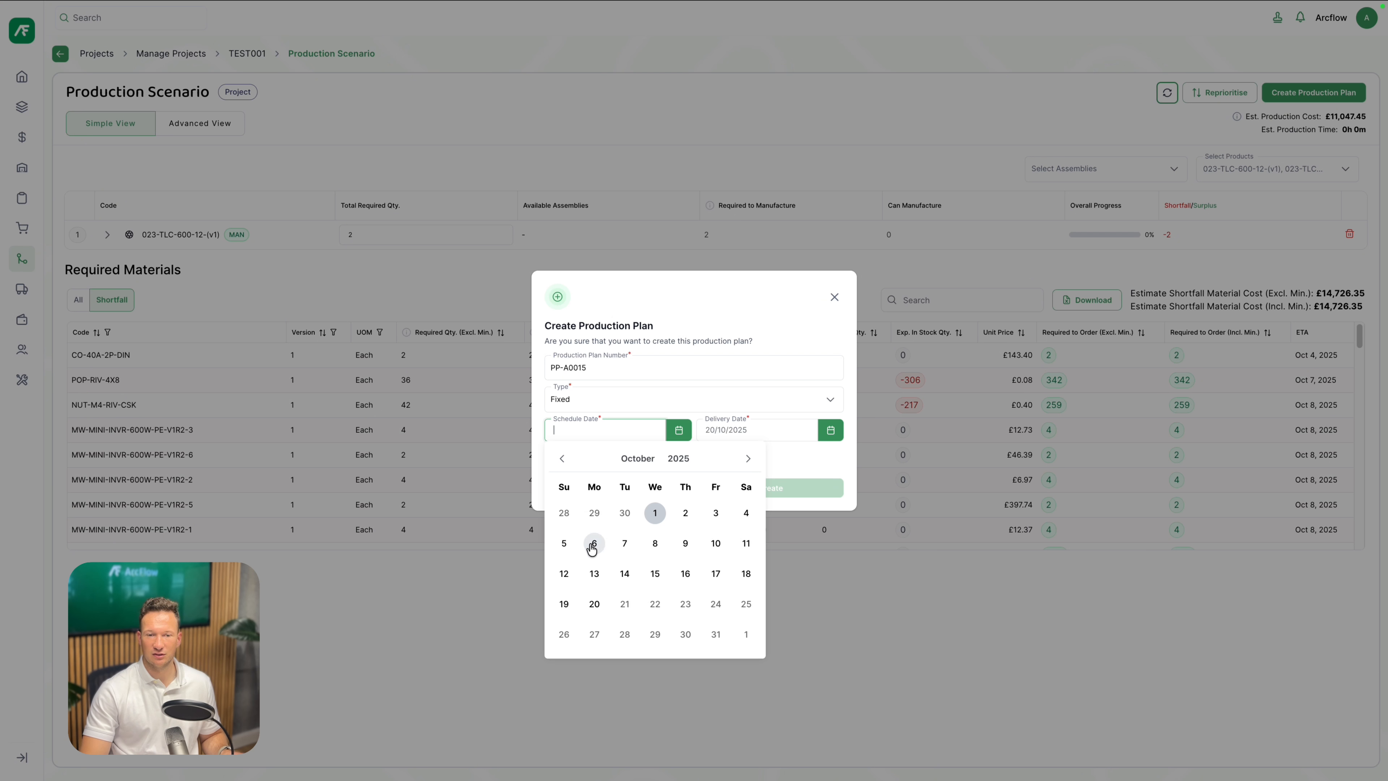
{"action": "left_click", "coordinate": [595, 574]}
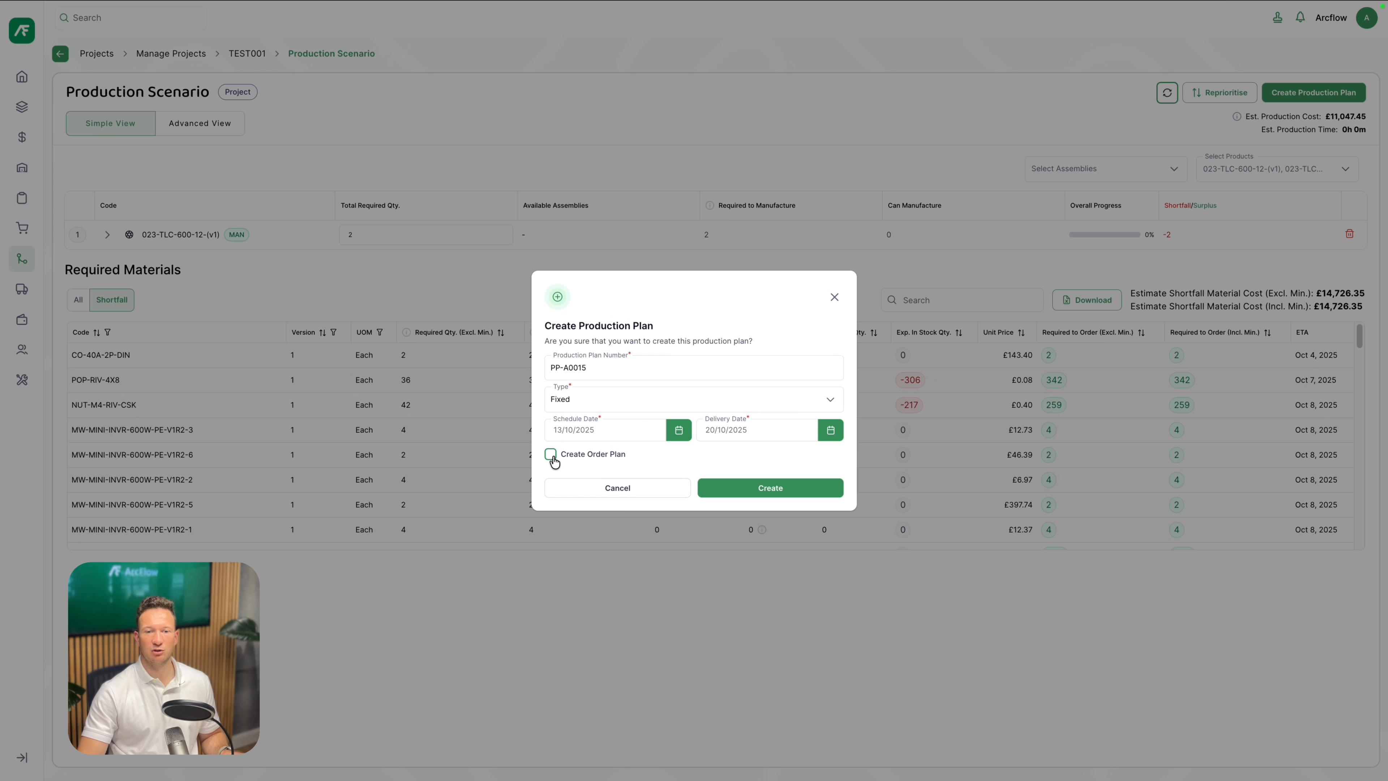
{"action": "left_click", "coordinate": [785, 487]}
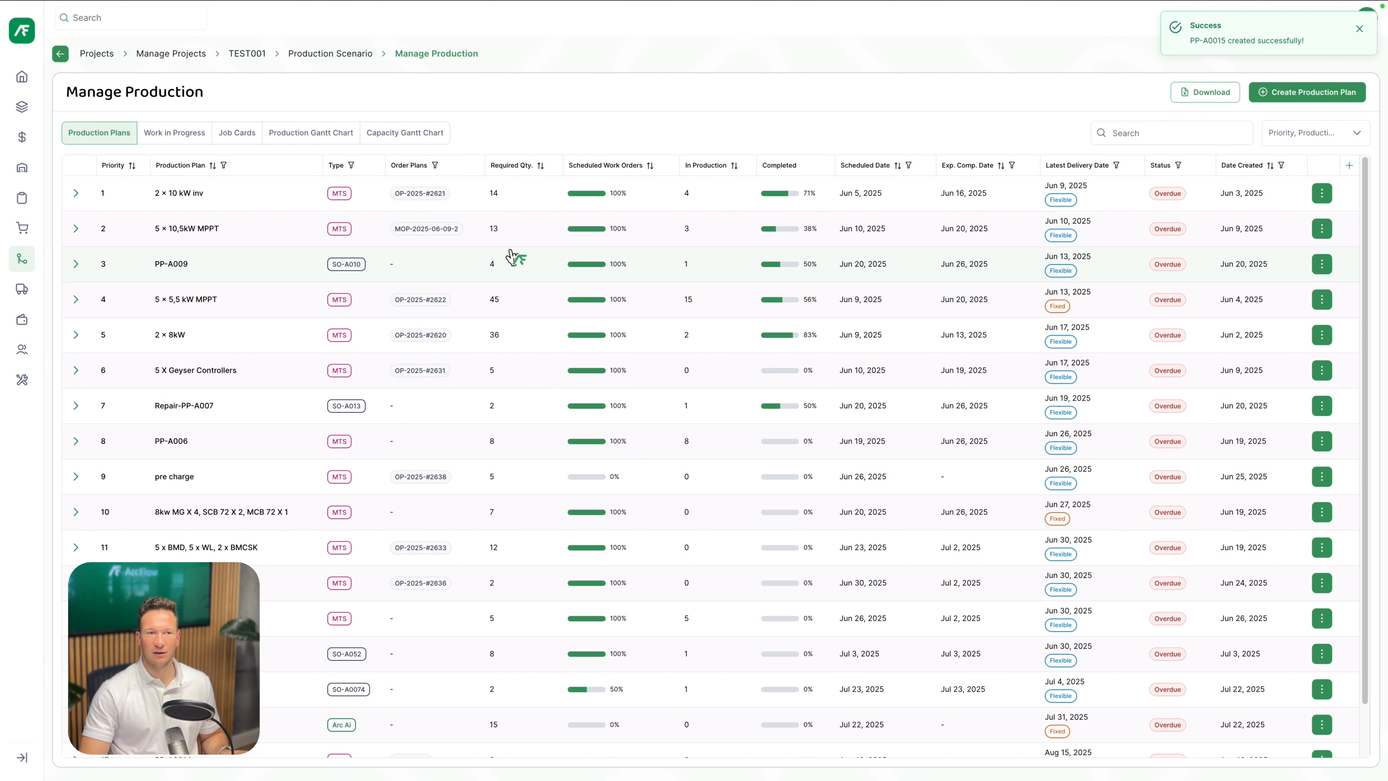
Step: Return to the TEST001 project's material planning overview from production management
{"action": "mouse_move", "coordinate": [22, 243]}
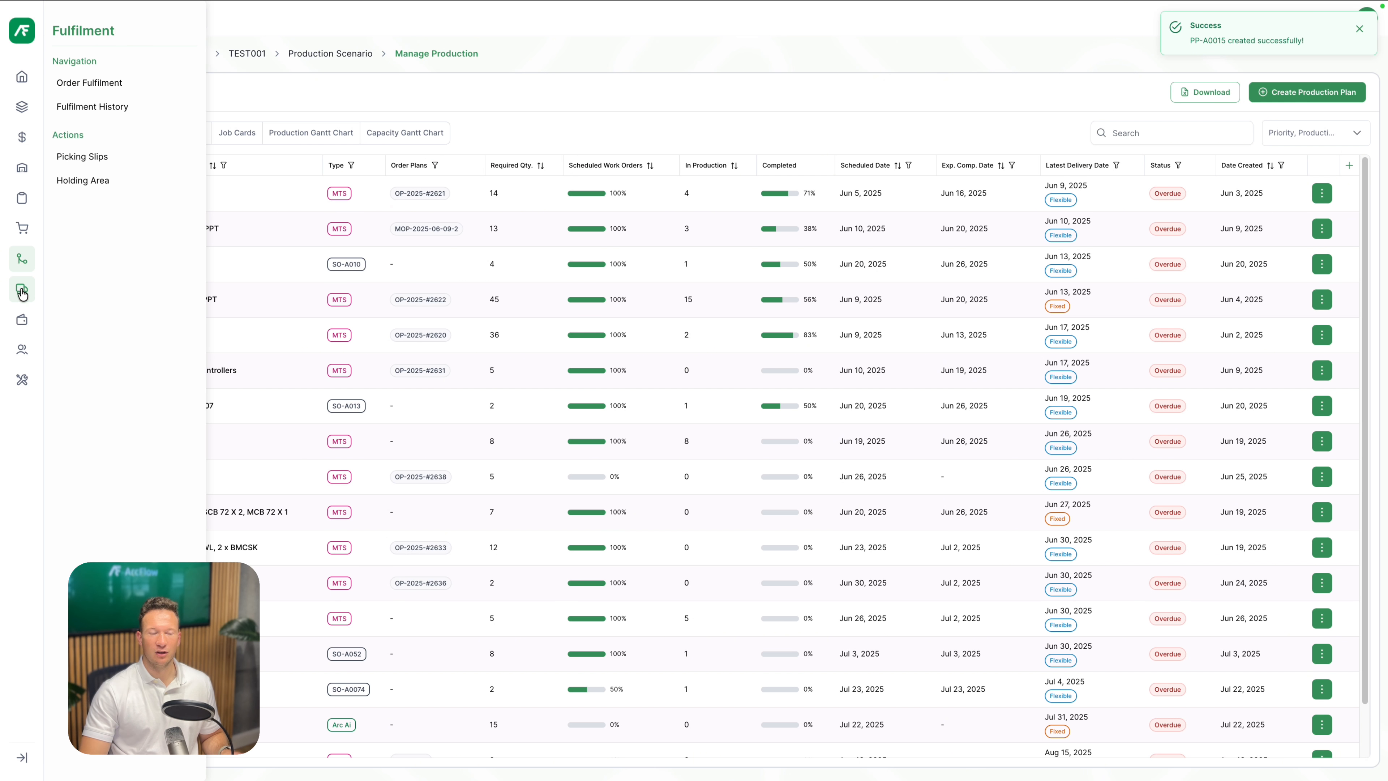
{"action": "left_click", "coordinate": [23, 88]}
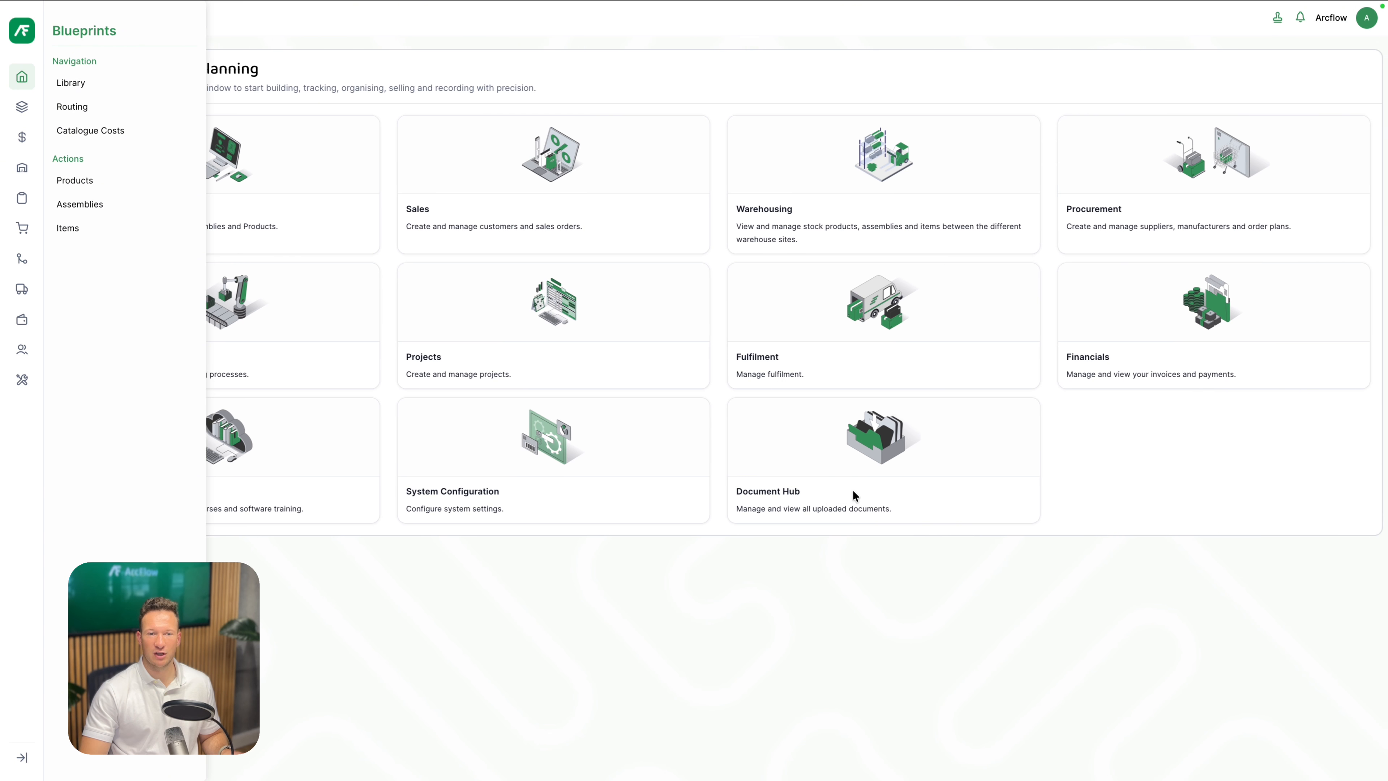
{"action": "left_click", "coordinate": [508, 334]}
{"action": "left_click", "coordinate": [224, 178]}
{"action": "left_click", "coordinate": [206, 263]}
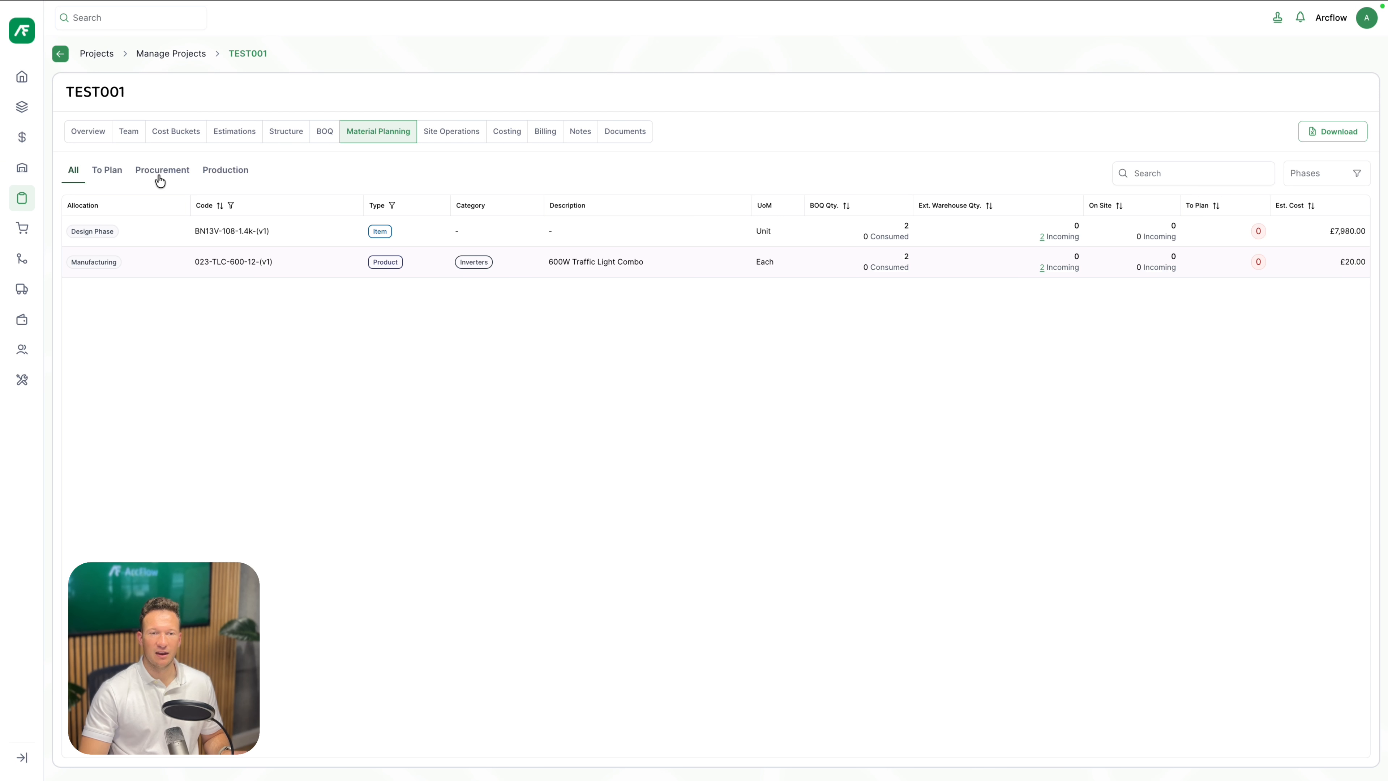
Step: Review TEST001's remaining materials to order and make, its procurement order plans, and its production plans and work orders
{"action": "left_click", "coordinate": [113, 174]}
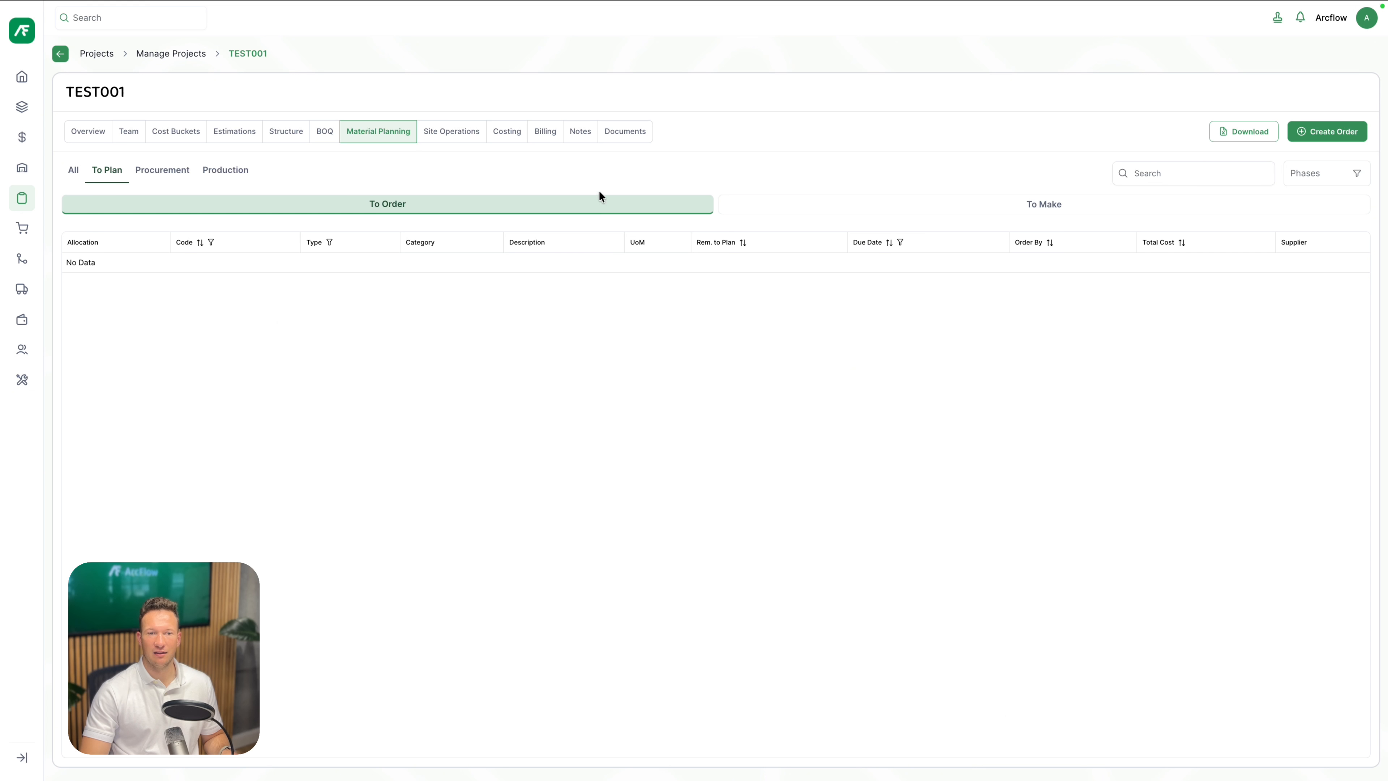
{"action": "left_click", "coordinate": [873, 202]}
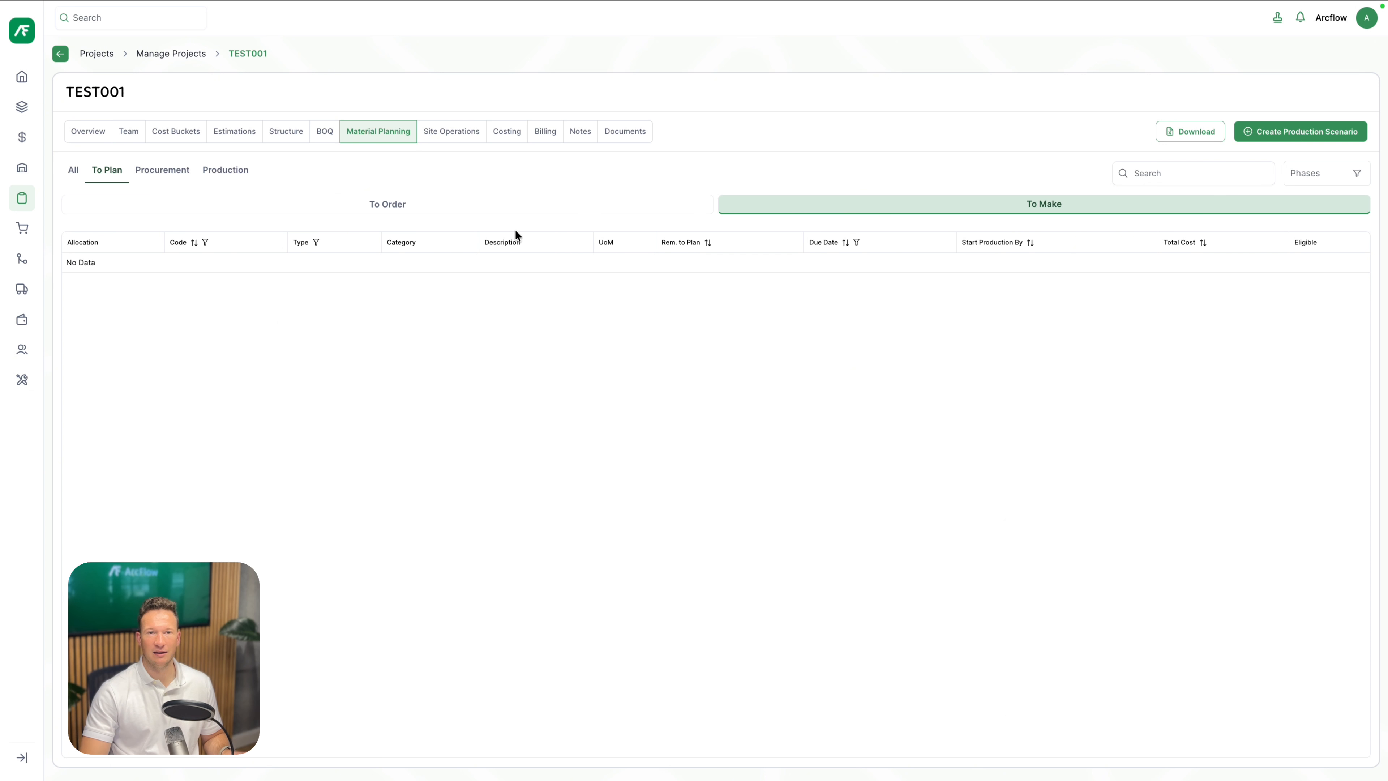
{"action": "left_click", "coordinate": [164, 174]}
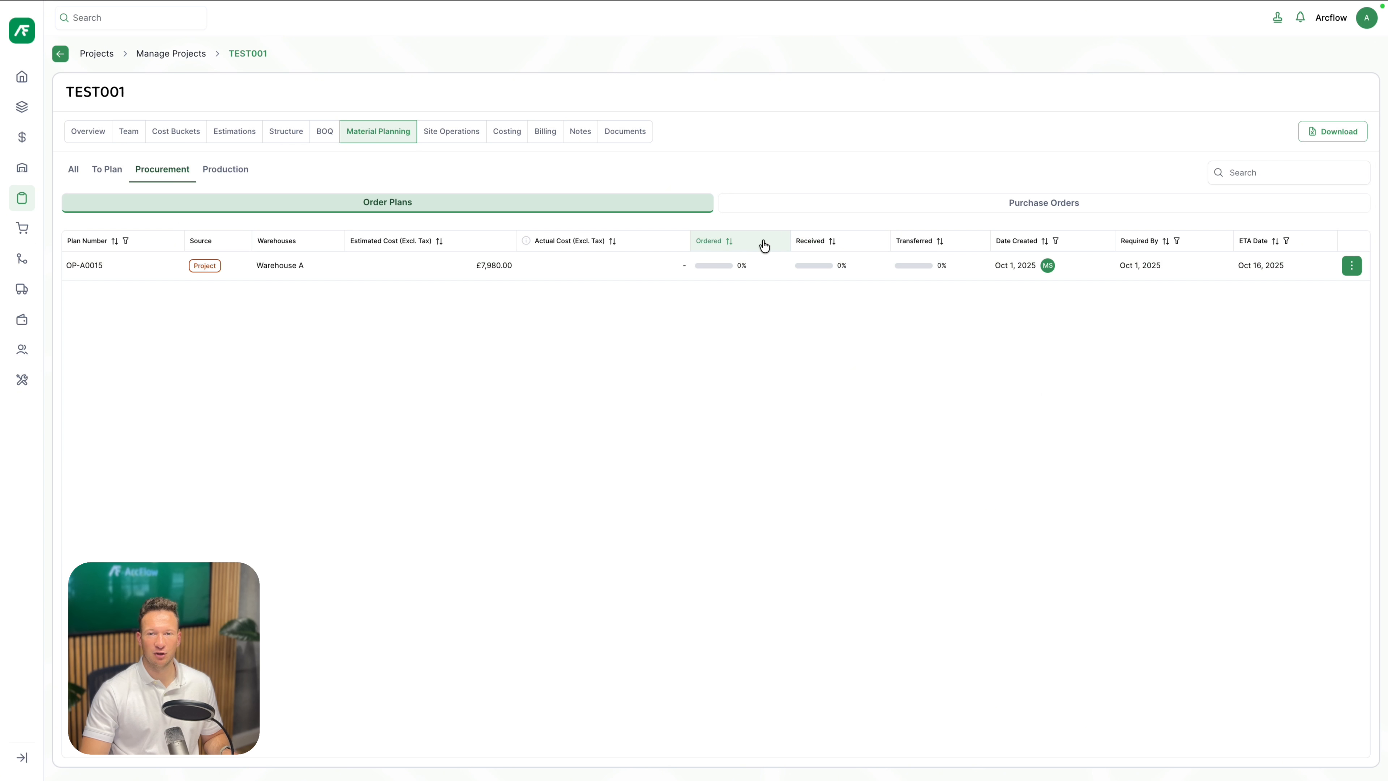
{"action": "left_click", "coordinate": [228, 171]}
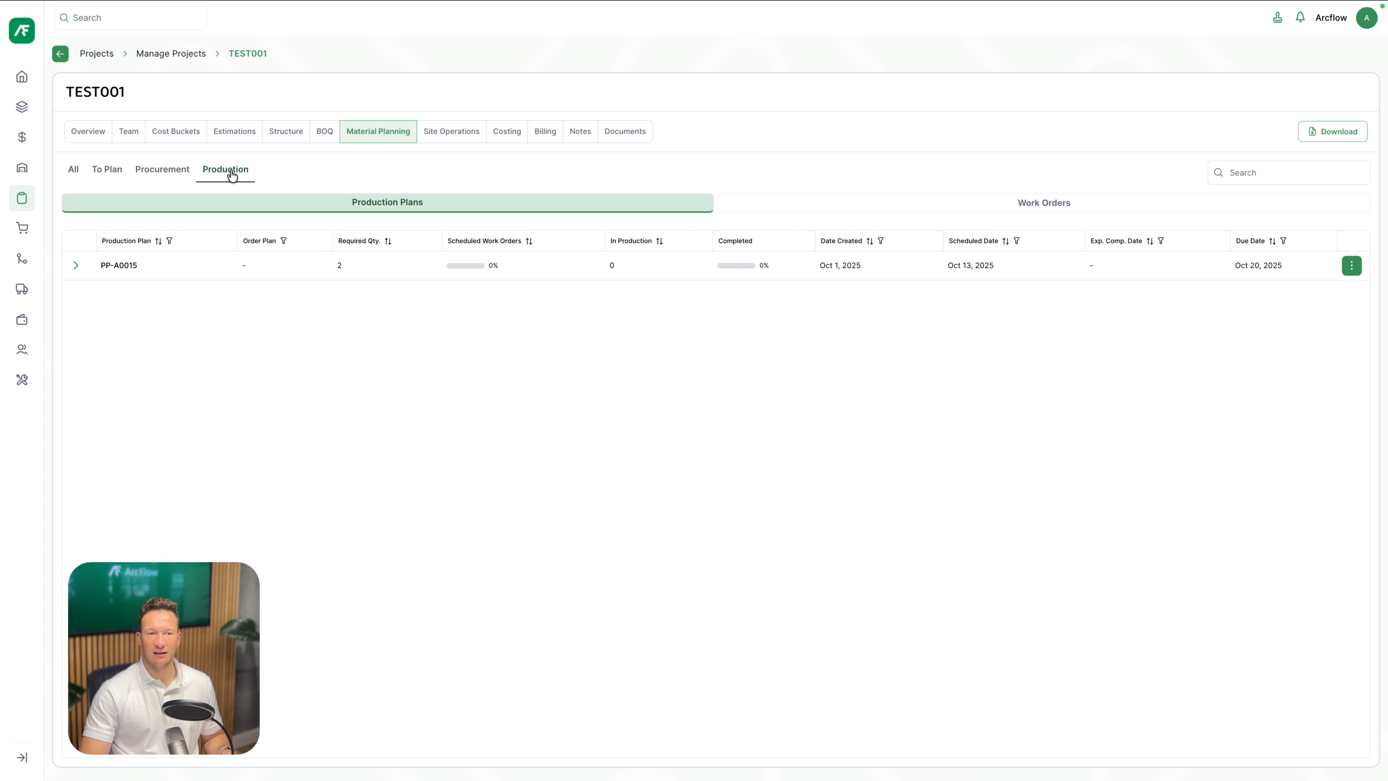
{"action": "left_click", "coordinate": [76, 266]}
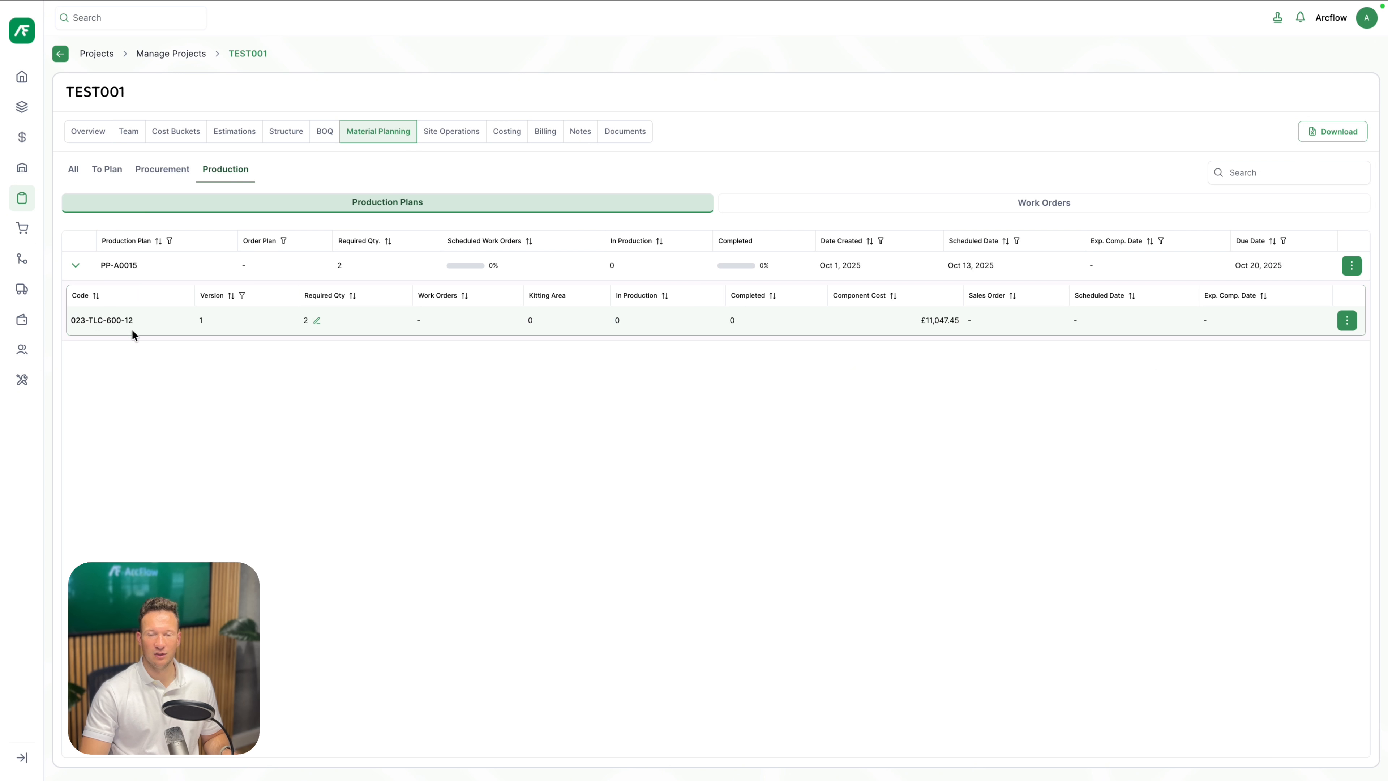
{"action": "left_click", "coordinate": [1003, 202]}
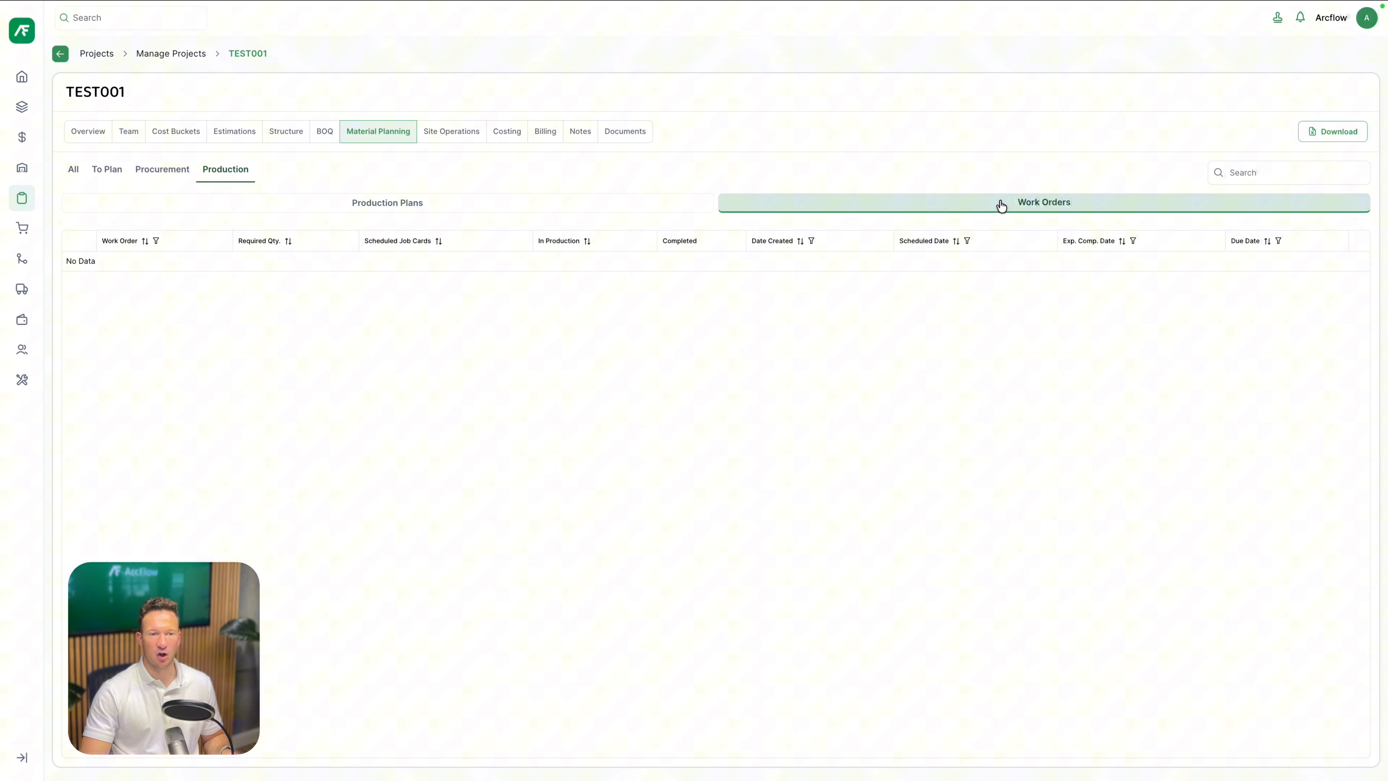
{"action": "left_click", "coordinate": [508, 210]}
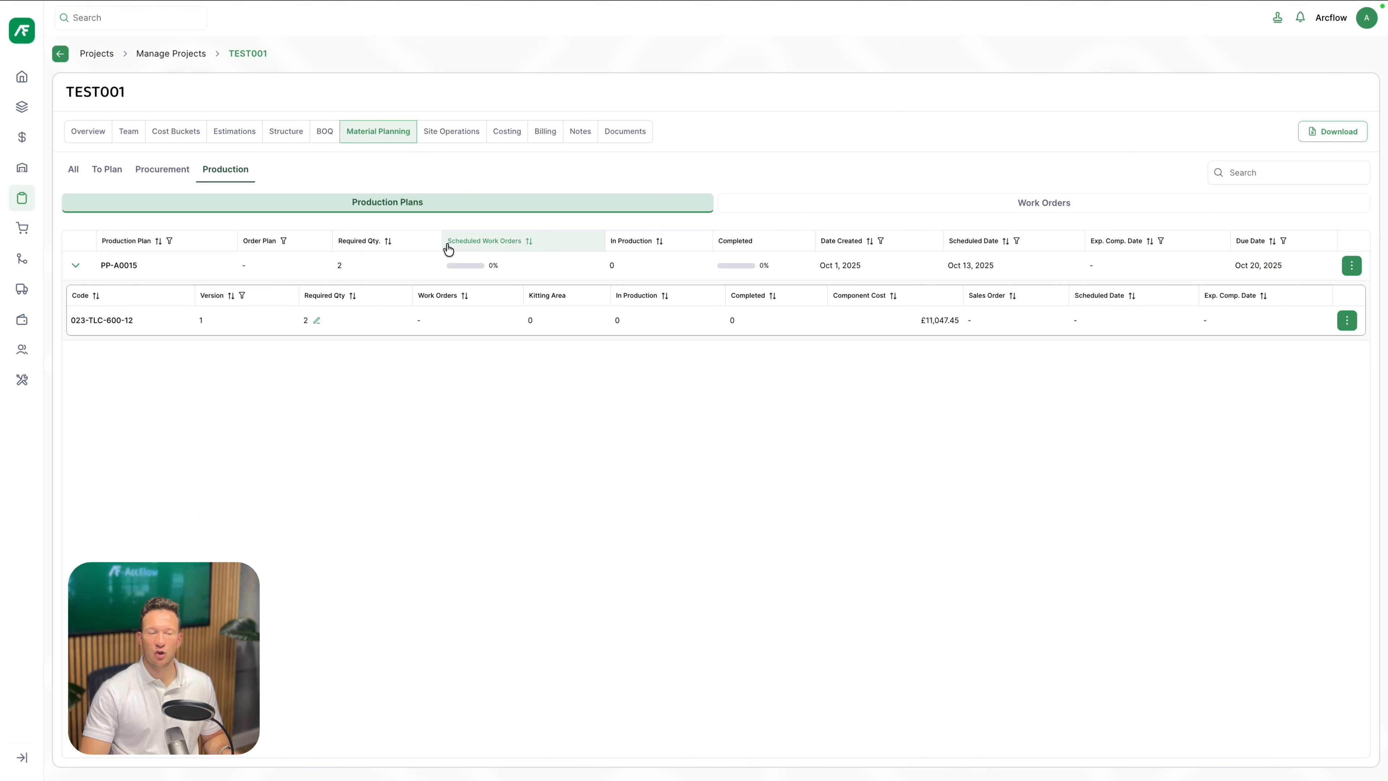
{"action": "left_click", "coordinate": [170, 176]}
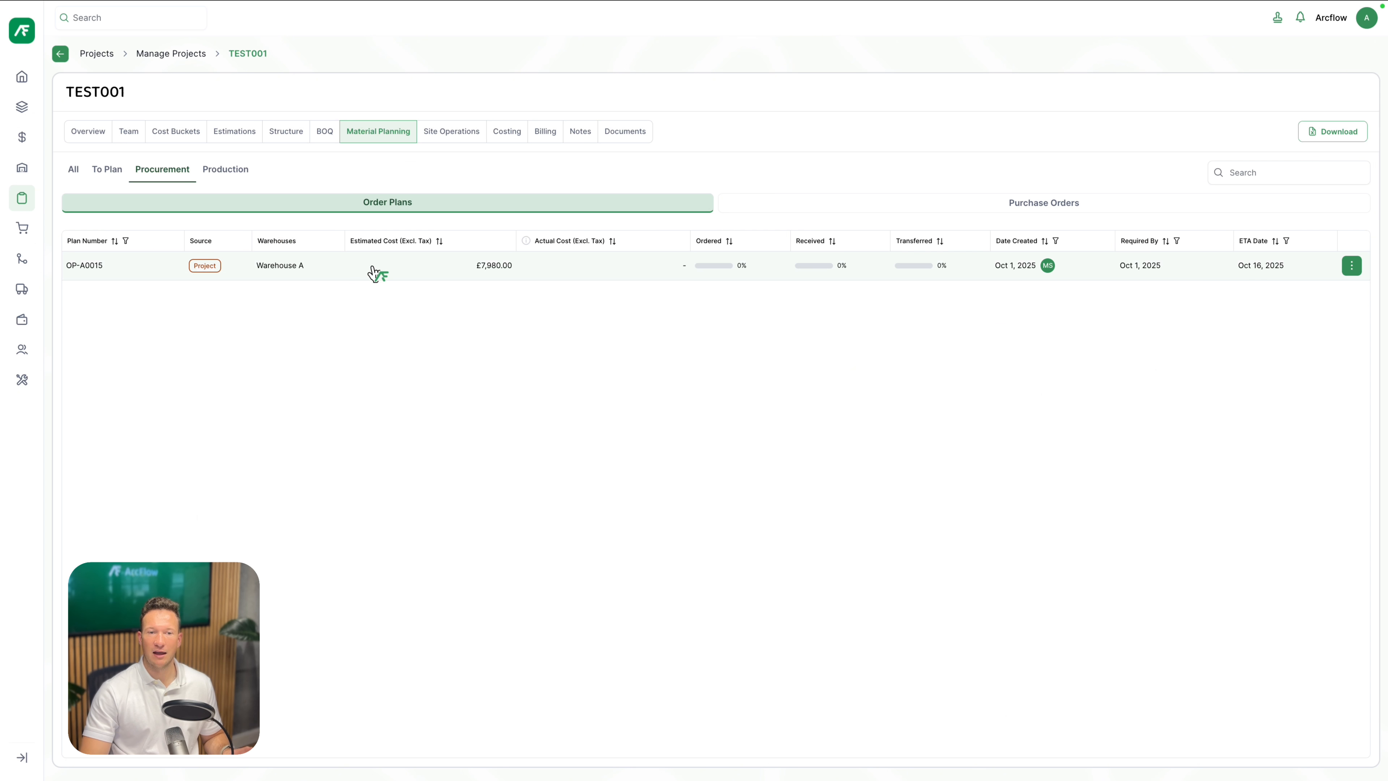
{"action": "left_click", "coordinate": [239, 178]}
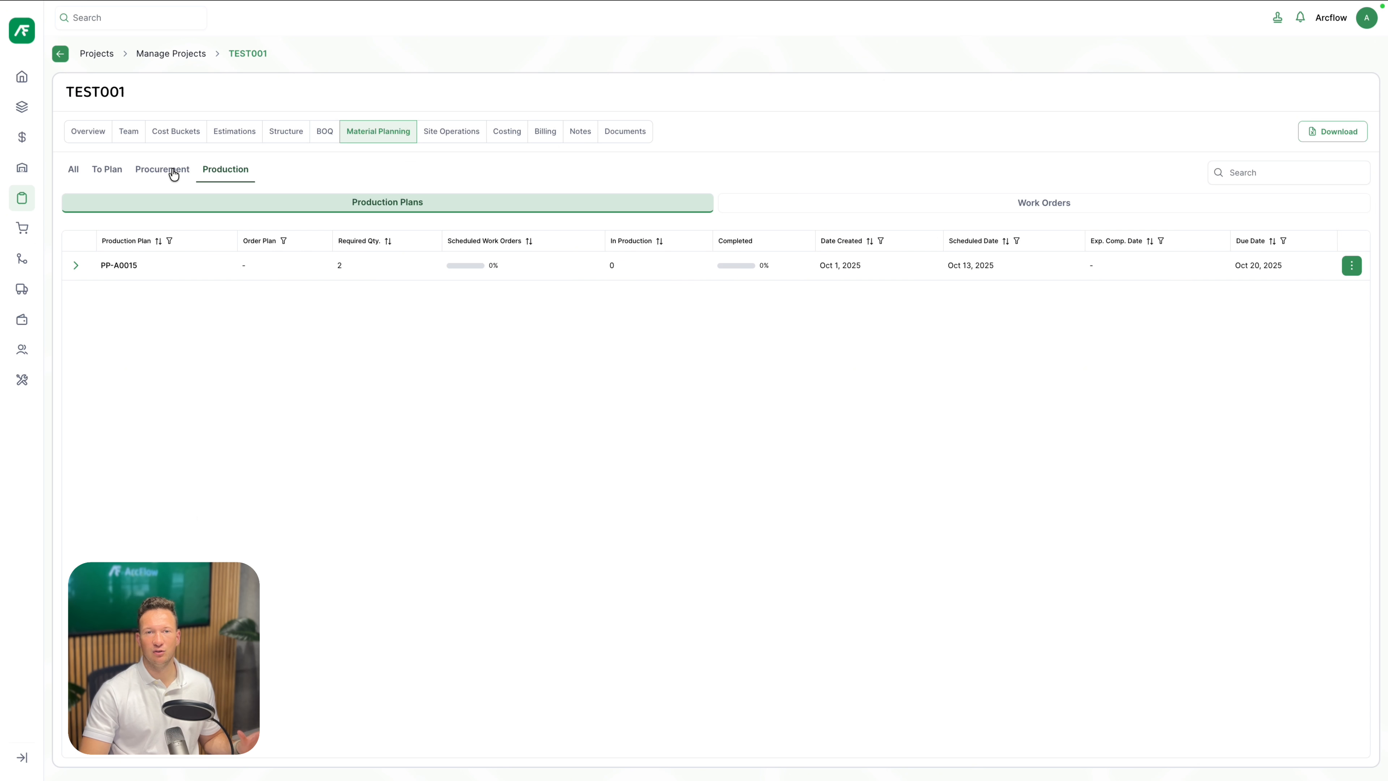
{"action": "left_click", "coordinate": [74, 174]}
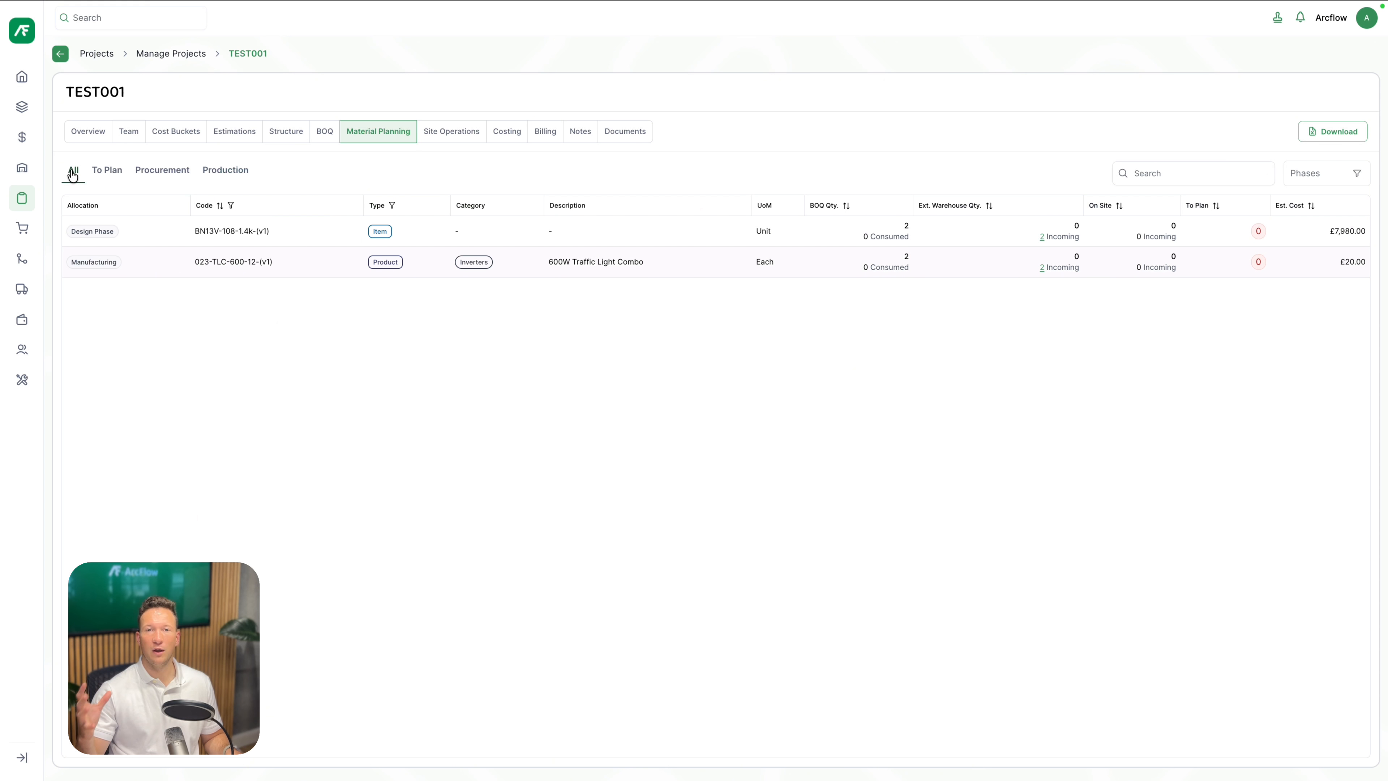
Step: Create a transfer request in TEST001's site operations for 2 of item BN13V-108-1.4k-(v1) with the note "Required on site today"
{"action": "left_click", "coordinate": [461, 140]}
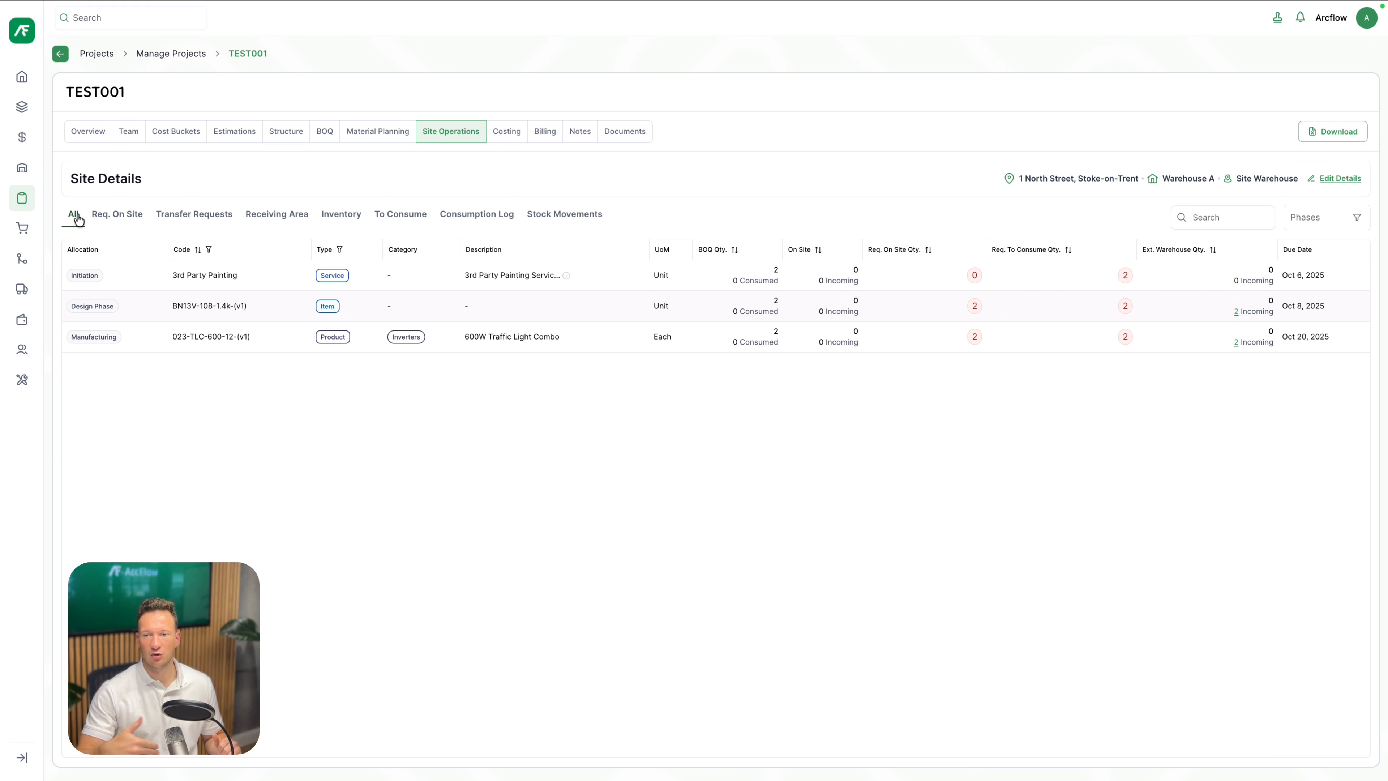
{"action": "left_click", "coordinate": [117, 217]}
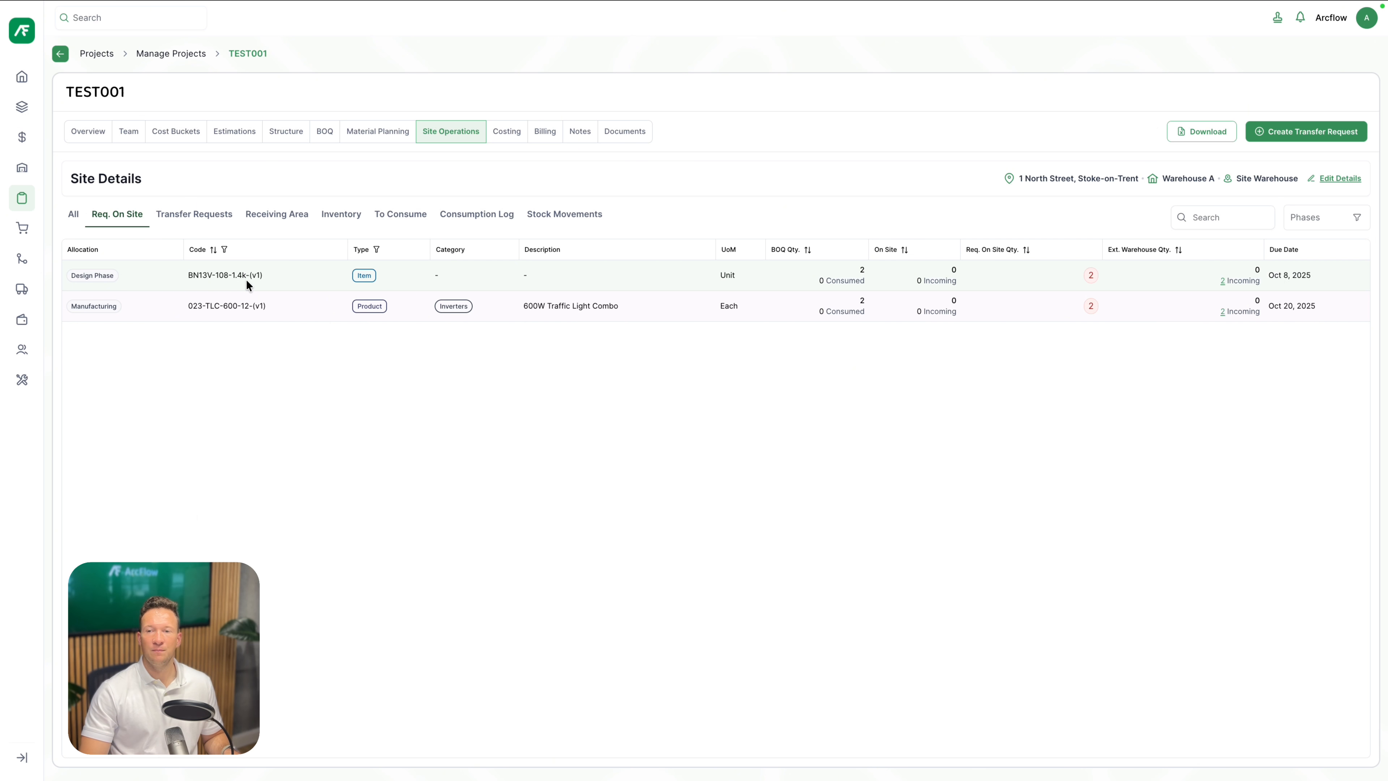
{"action": "left_click", "coordinate": [1267, 136]}
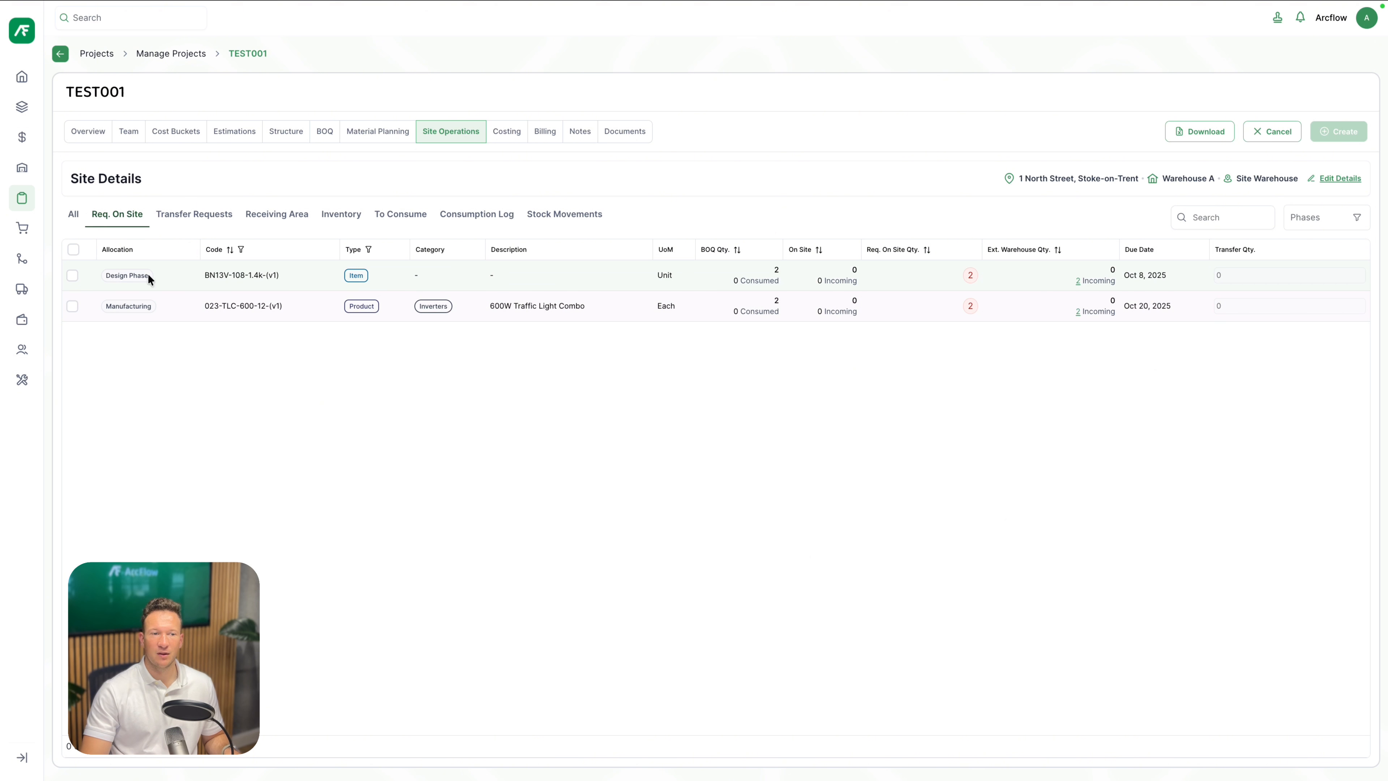
{"action": "left_click", "coordinate": [72, 275]}
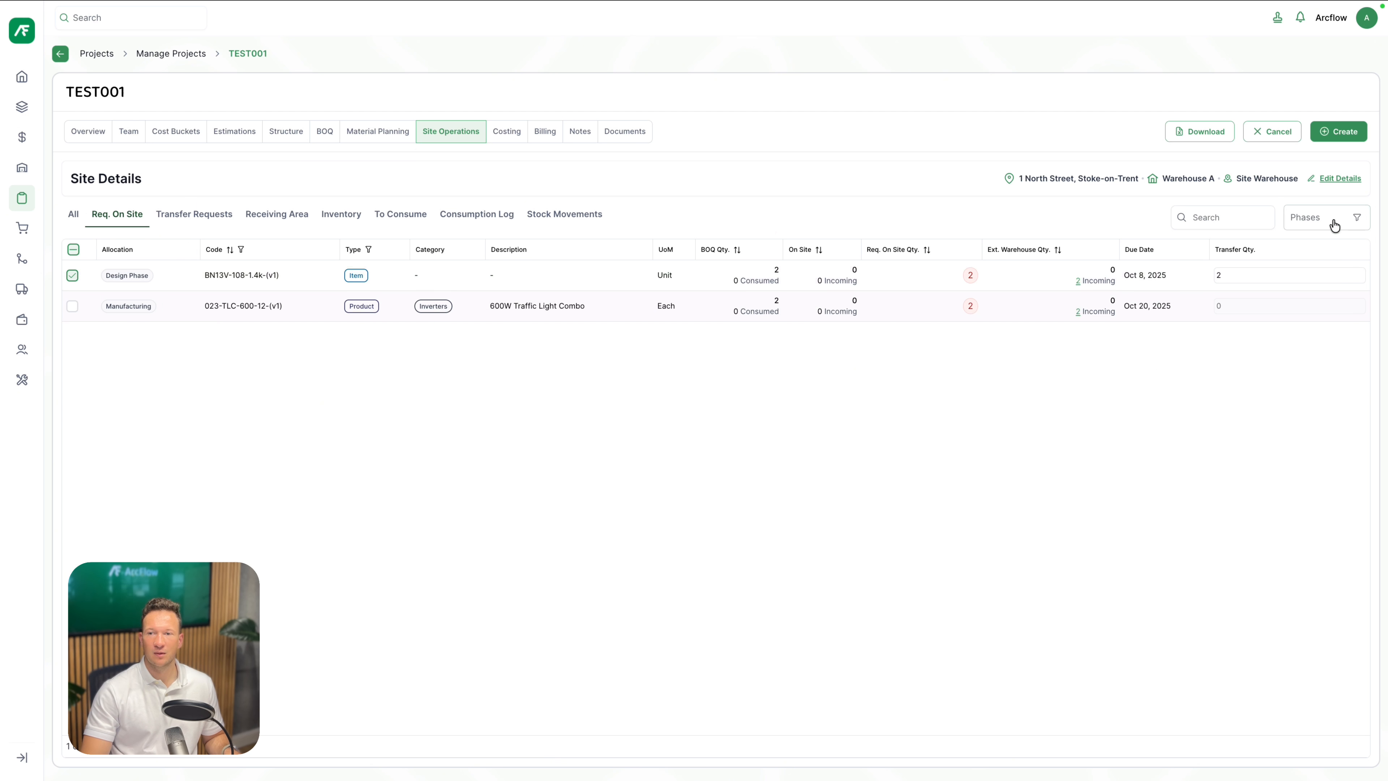
{"action": "left_click", "coordinate": [1348, 134]}
{"action": "left_click", "coordinate": [571, 438]}
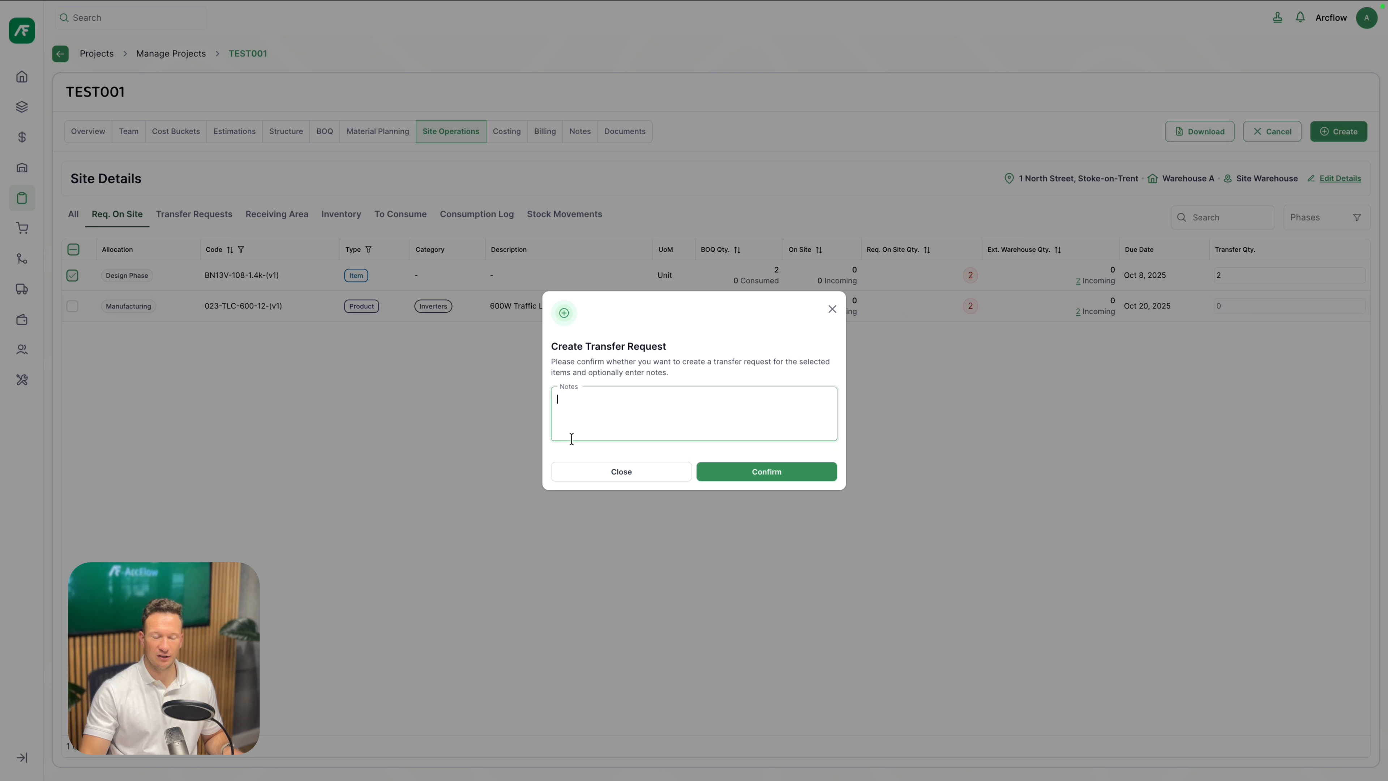
{"action": "type", "text": "Required on s"}
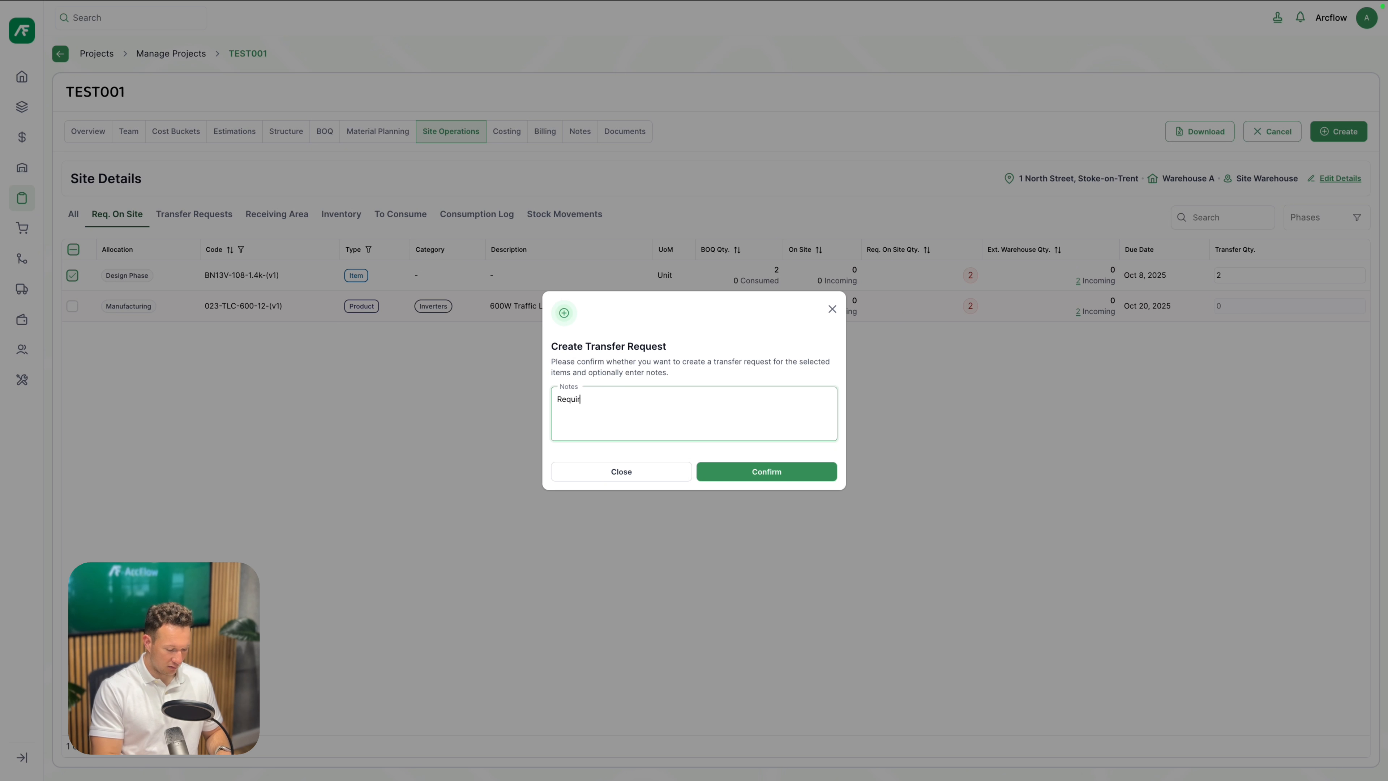
{"action": "type", "text": "today"}
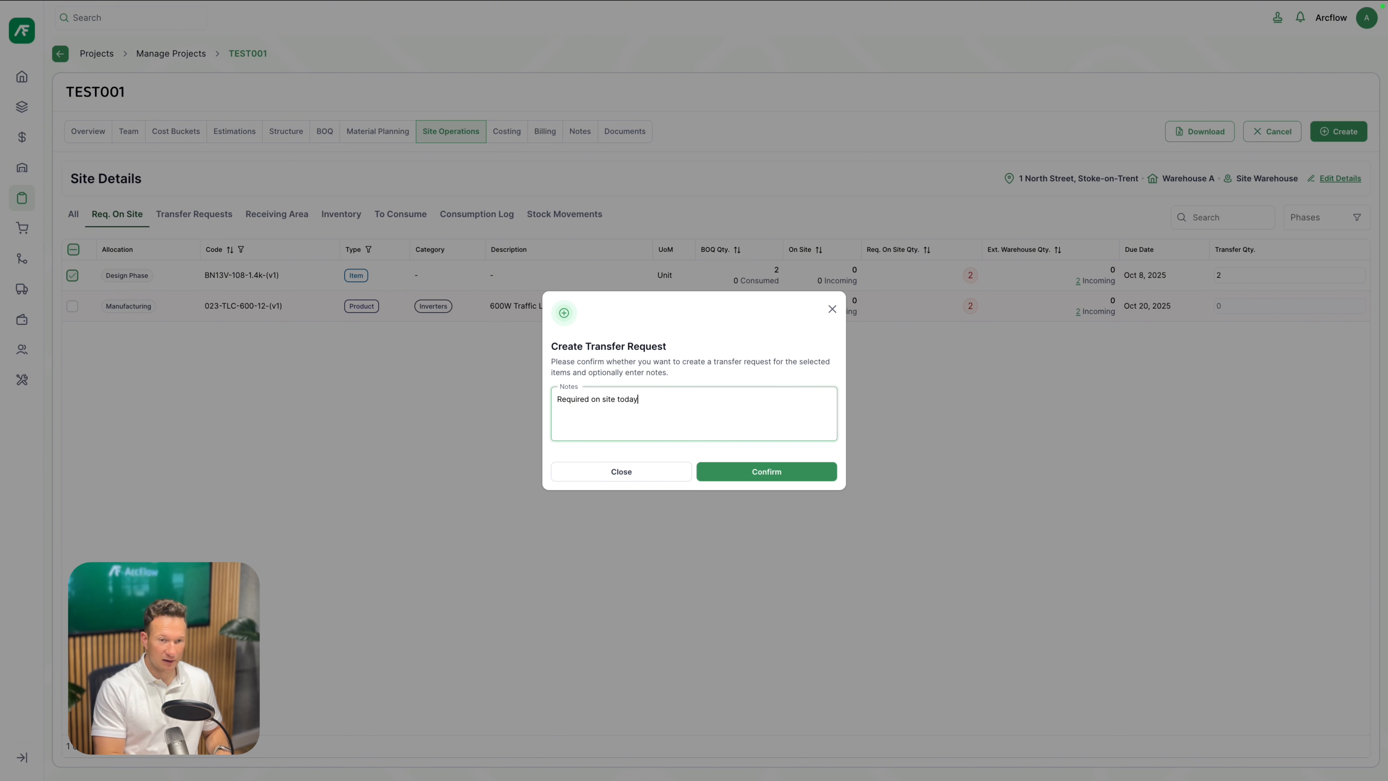
{"action": "left_click", "coordinate": [804, 472]}
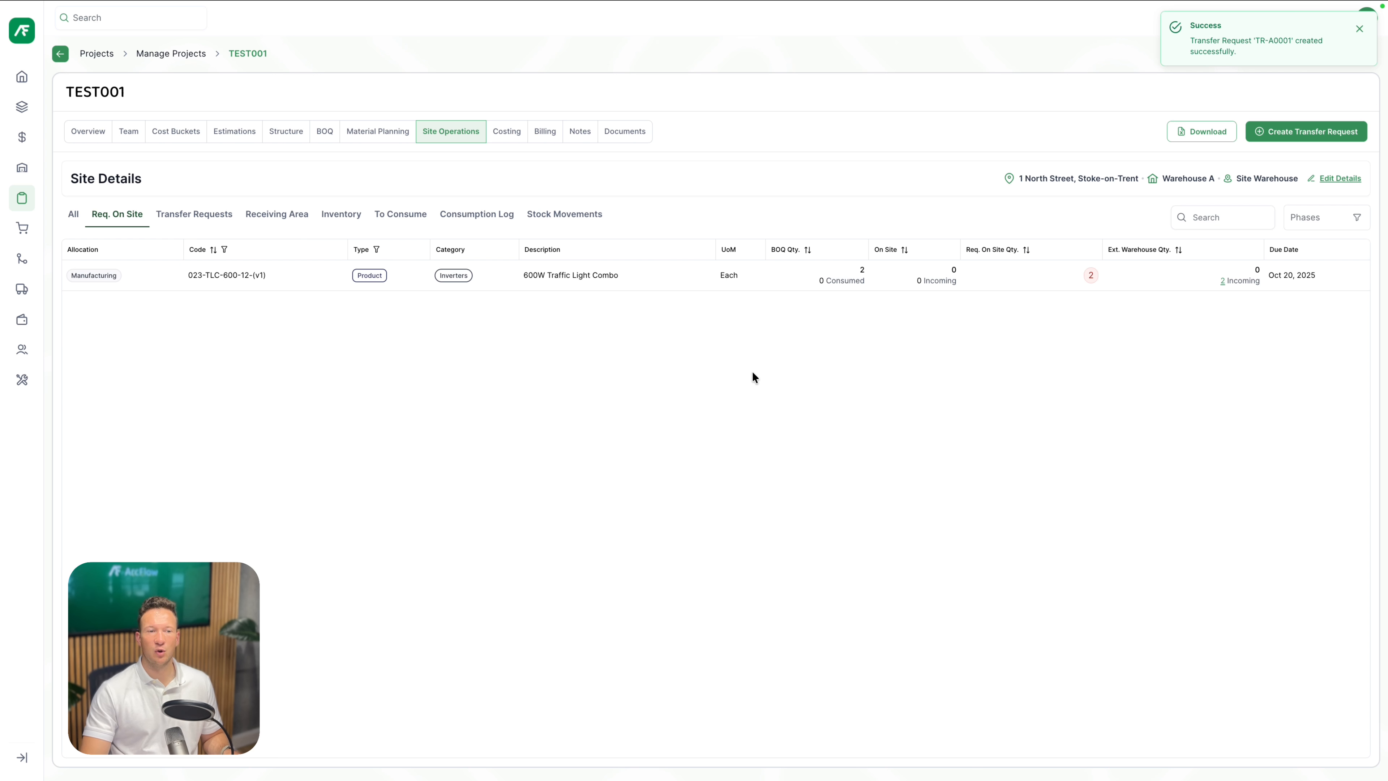
Step: Review the new transfer request's line items and the receiving area's GRNs and transfer requests
{"action": "left_click", "coordinate": [210, 221]}
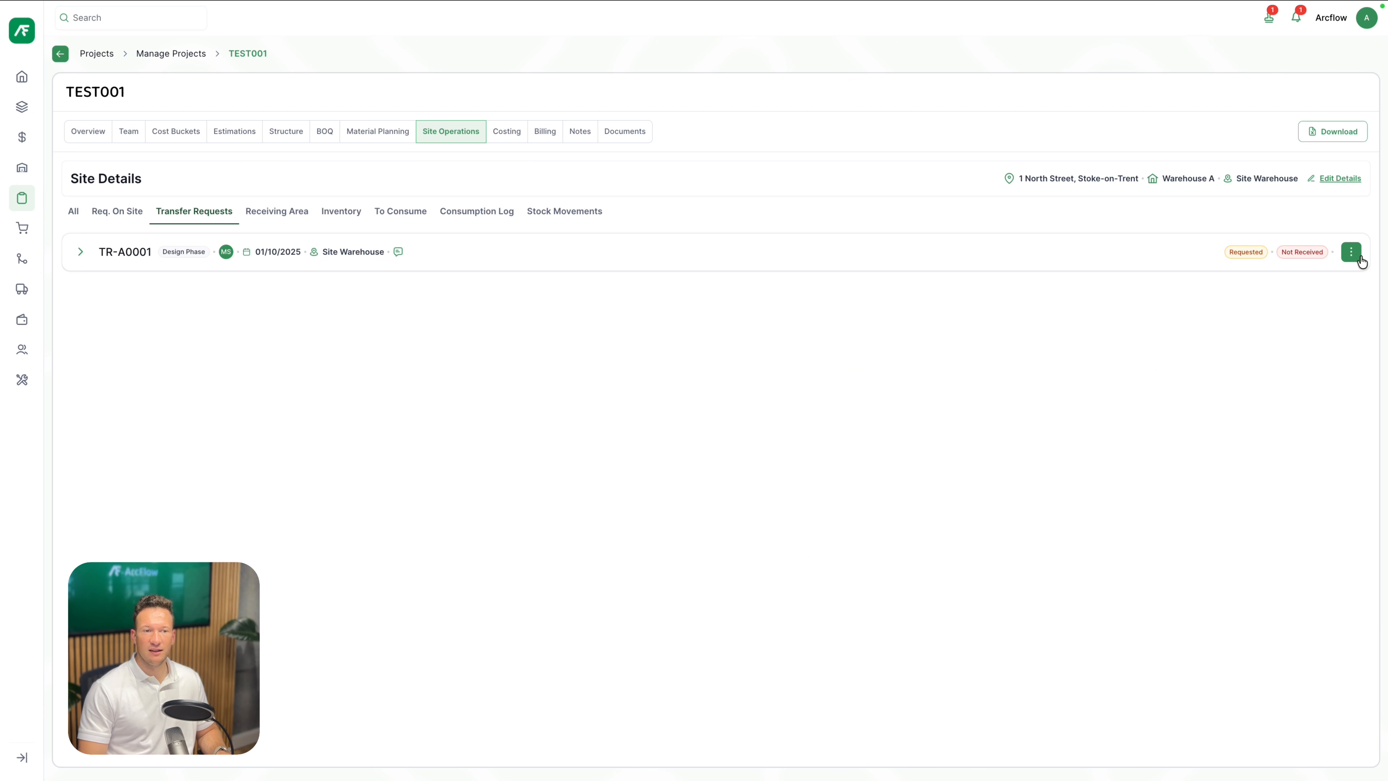
{"action": "left_click", "coordinate": [80, 252]}
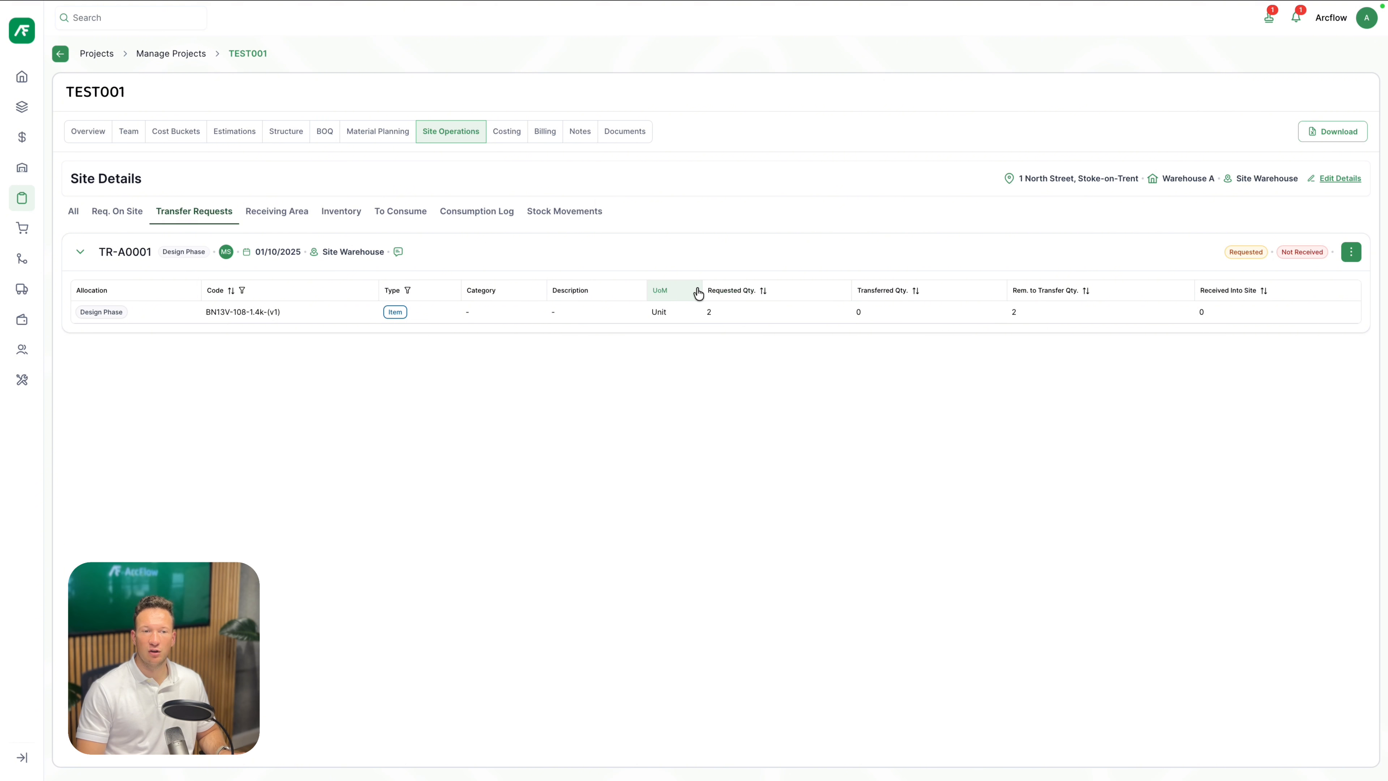
{"action": "left_click", "coordinate": [289, 217]}
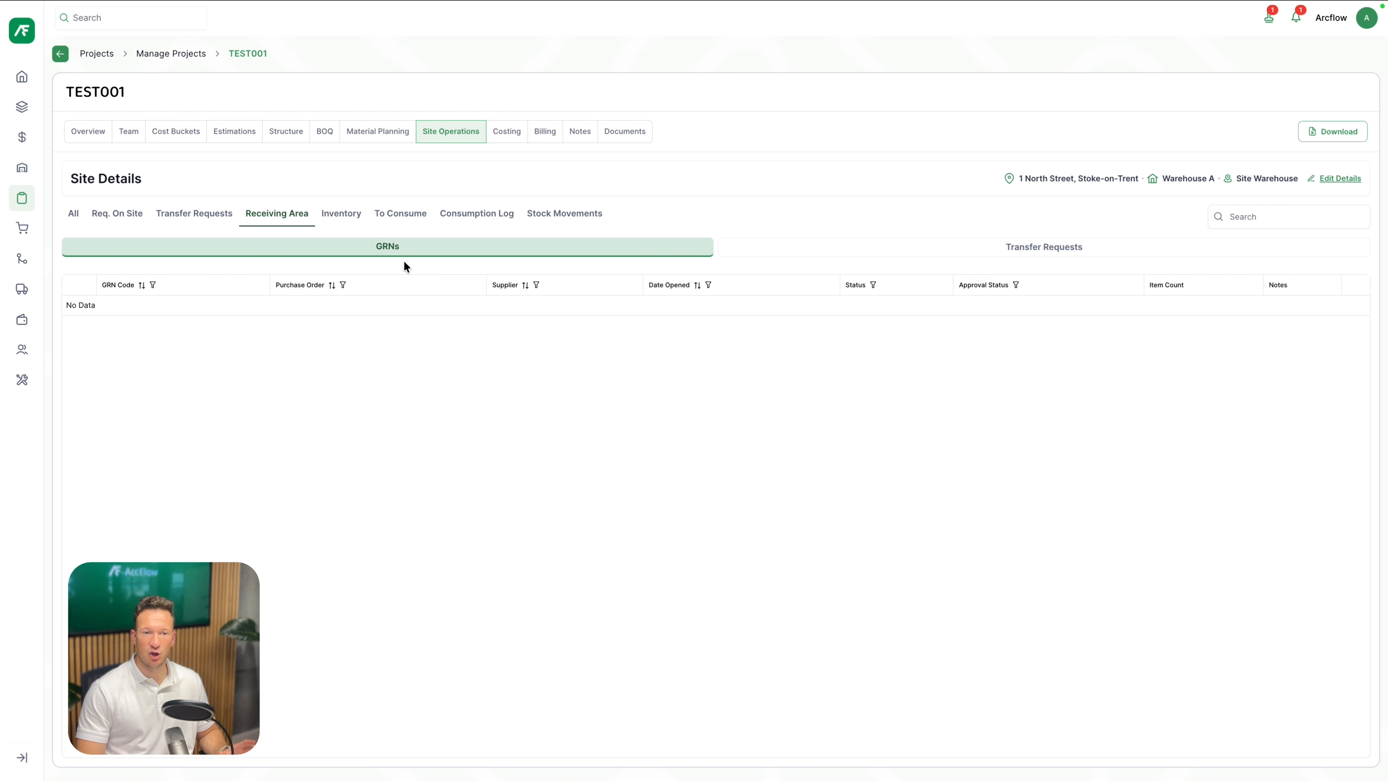
{"action": "left_click", "coordinate": [803, 254]}
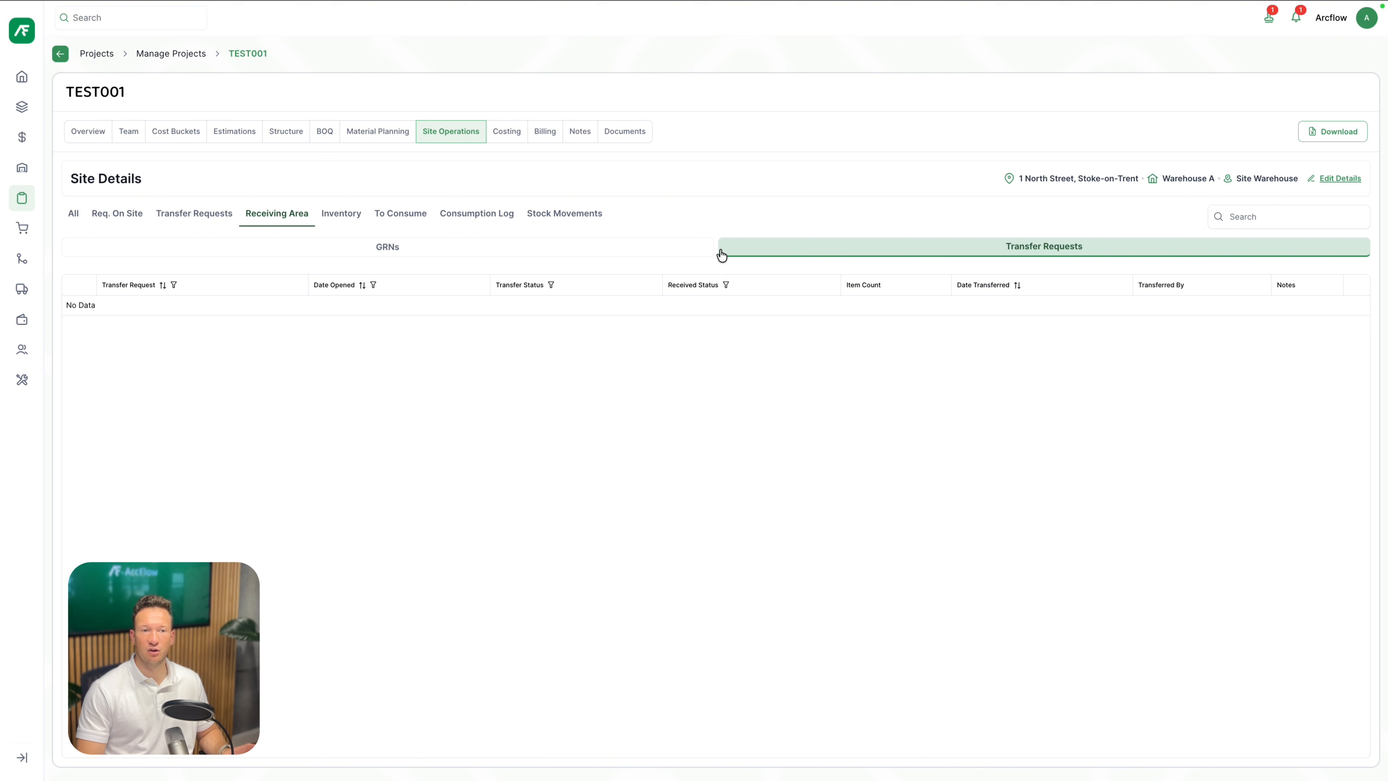
Step: Review the site's inventory, materials to consume, consumption log and stock movements
{"action": "left_click", "coordinate": [350, 217]}
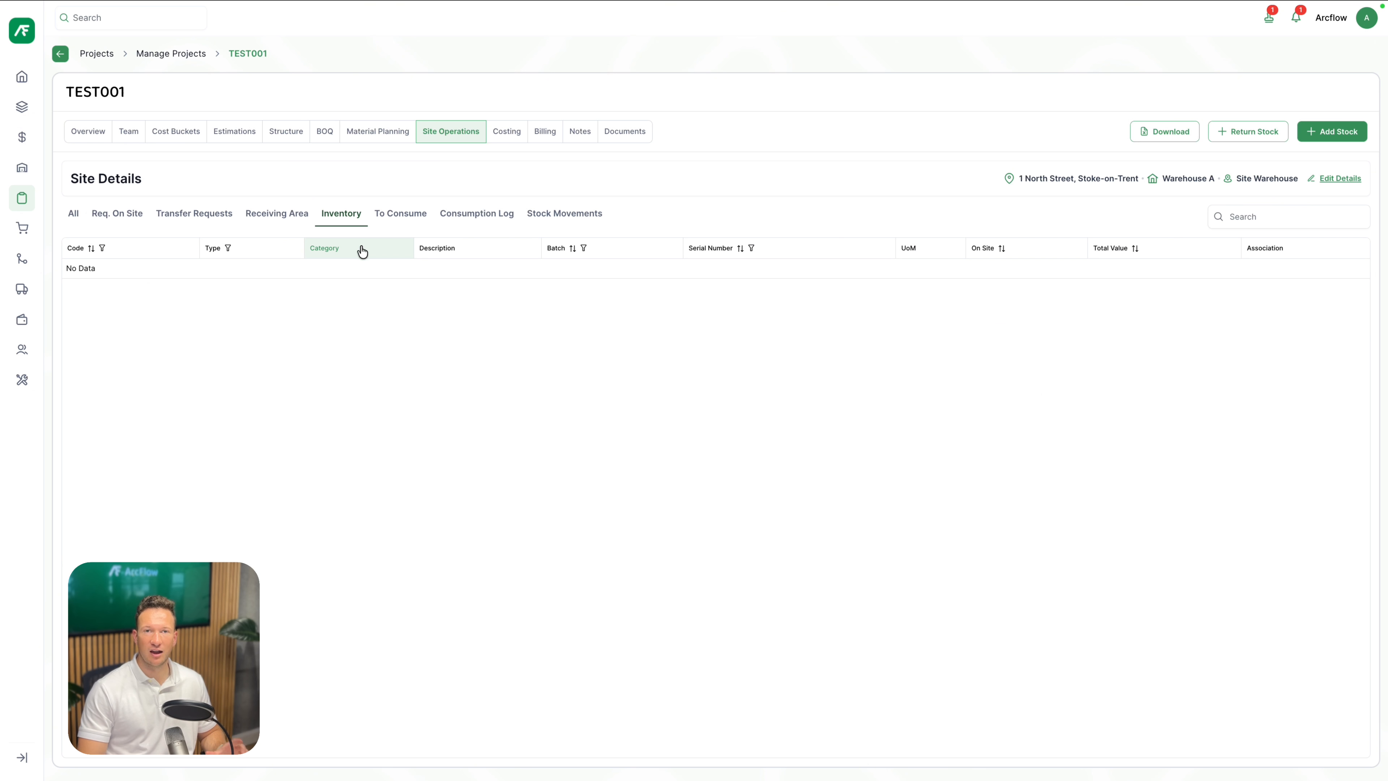
{"action": "left_click", "coordinate": [397, 217]}
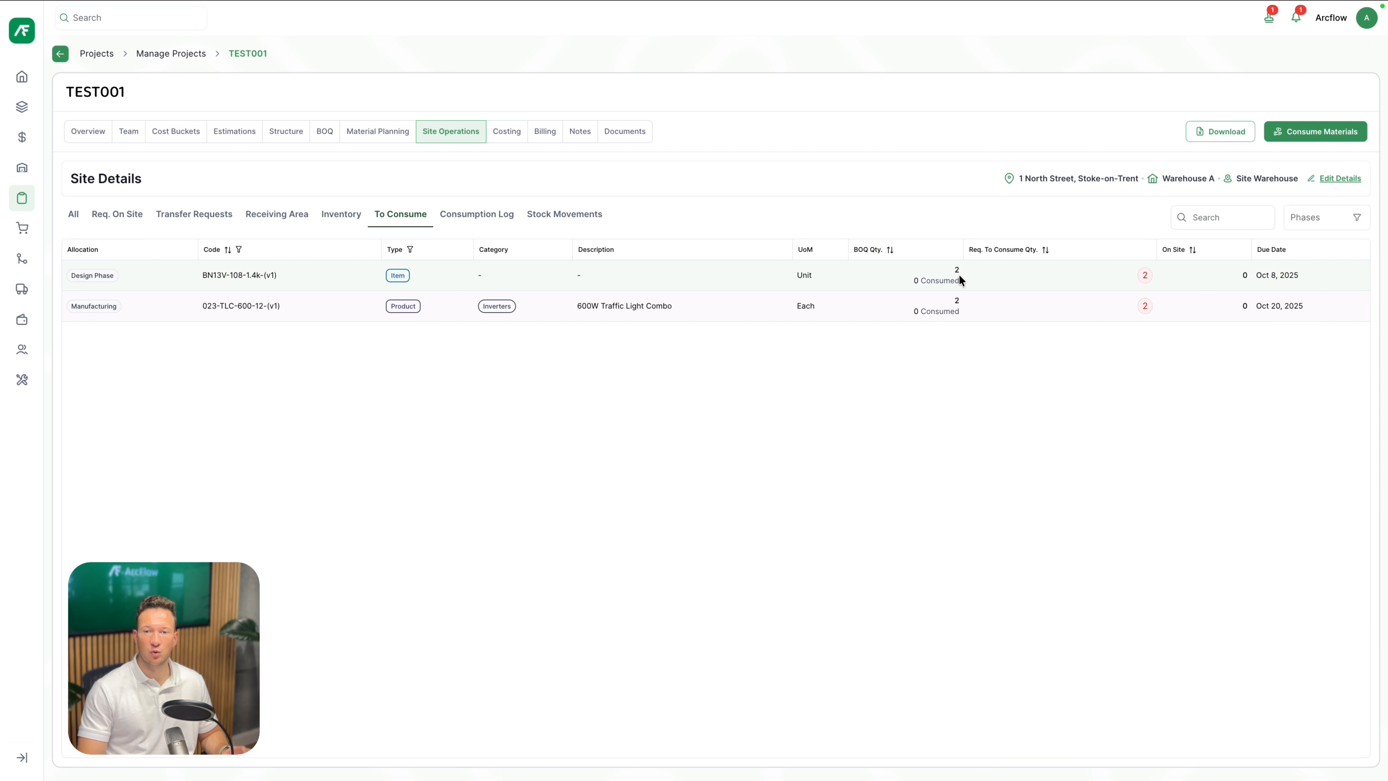
{"action": "left_click_drag", "start_coordinate": [914, 280], "coordinate": [929, 280]}
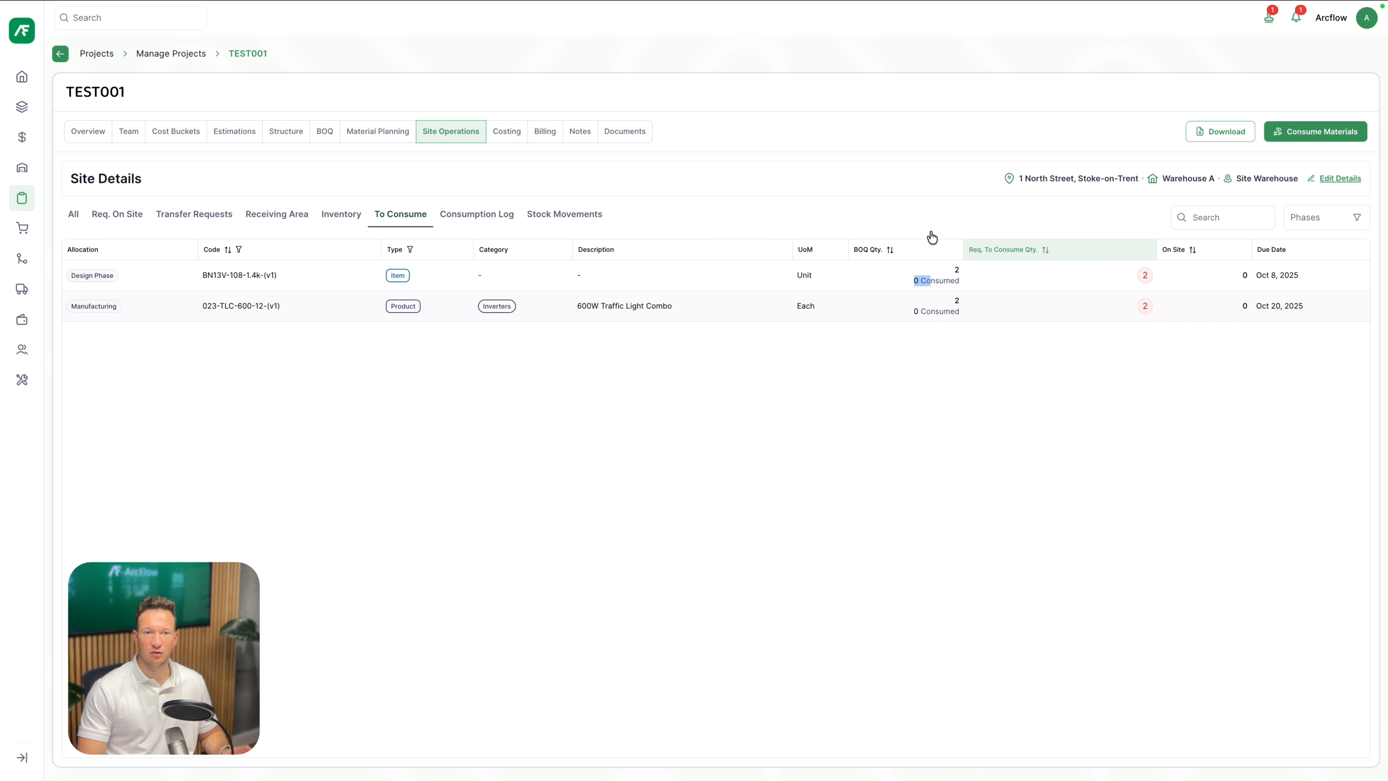
{"action": "left_click", "coordinate": [494, 217]}
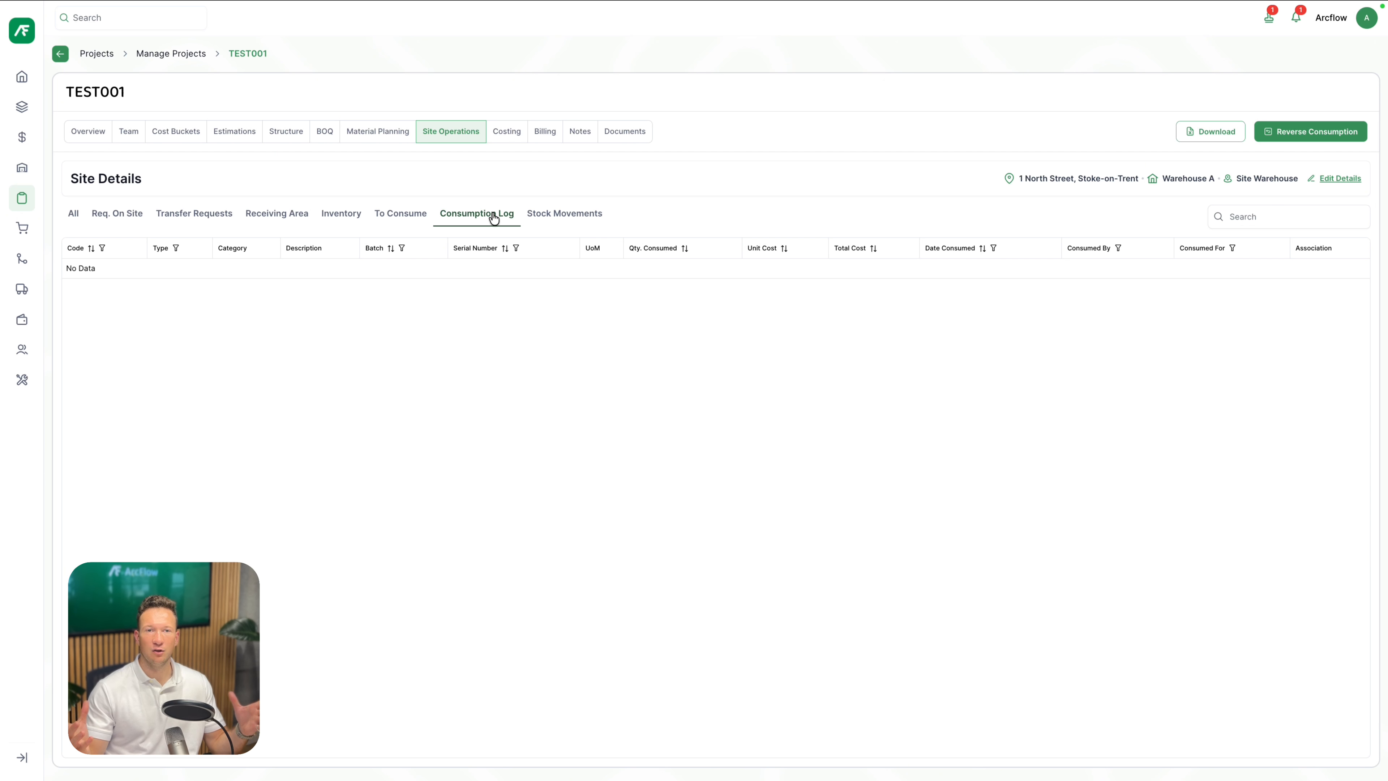
{"action": "left_click", "coordinate": [578, 221]}
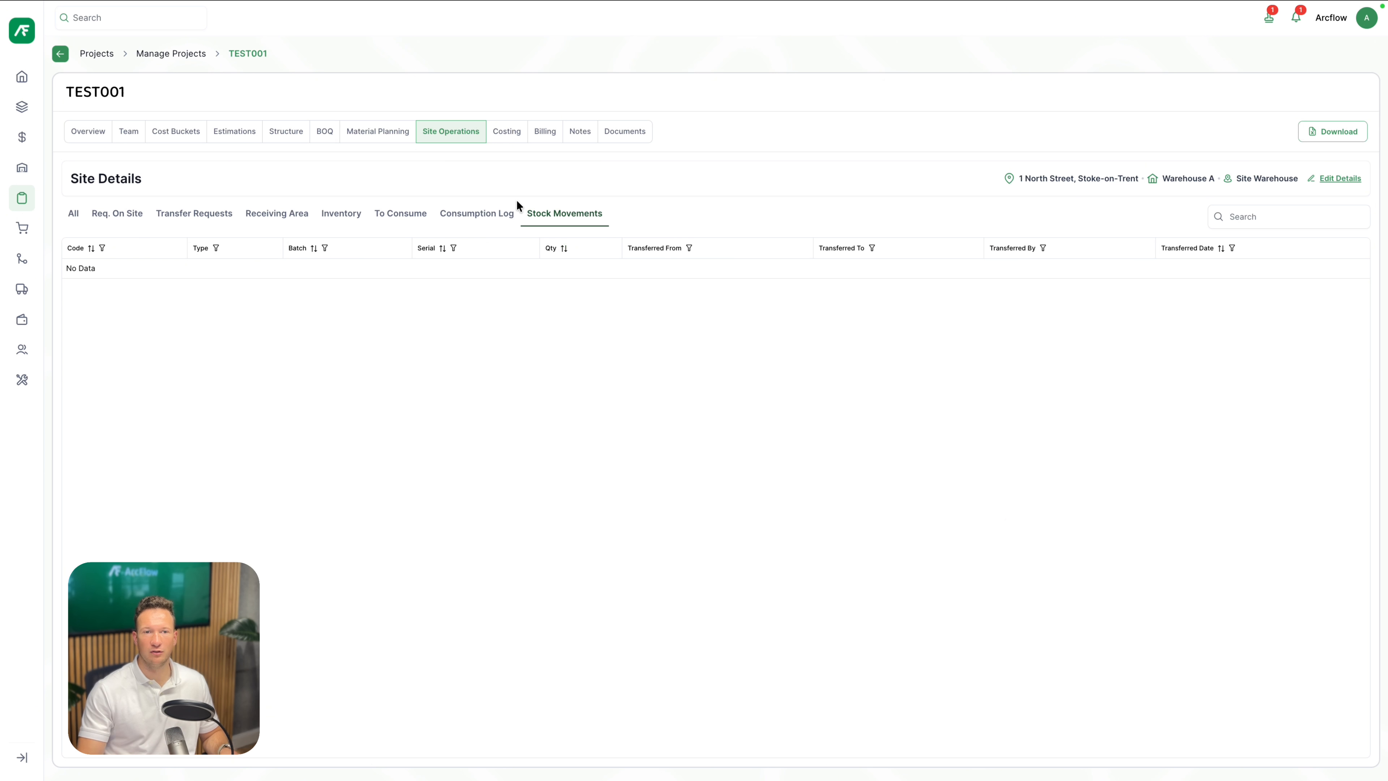
Step: Try drafting a purchase order from TEST001's costing section with supplier Agri Blends and one blank line item
{"action": "left_click", "coordinate": [517, 143]}
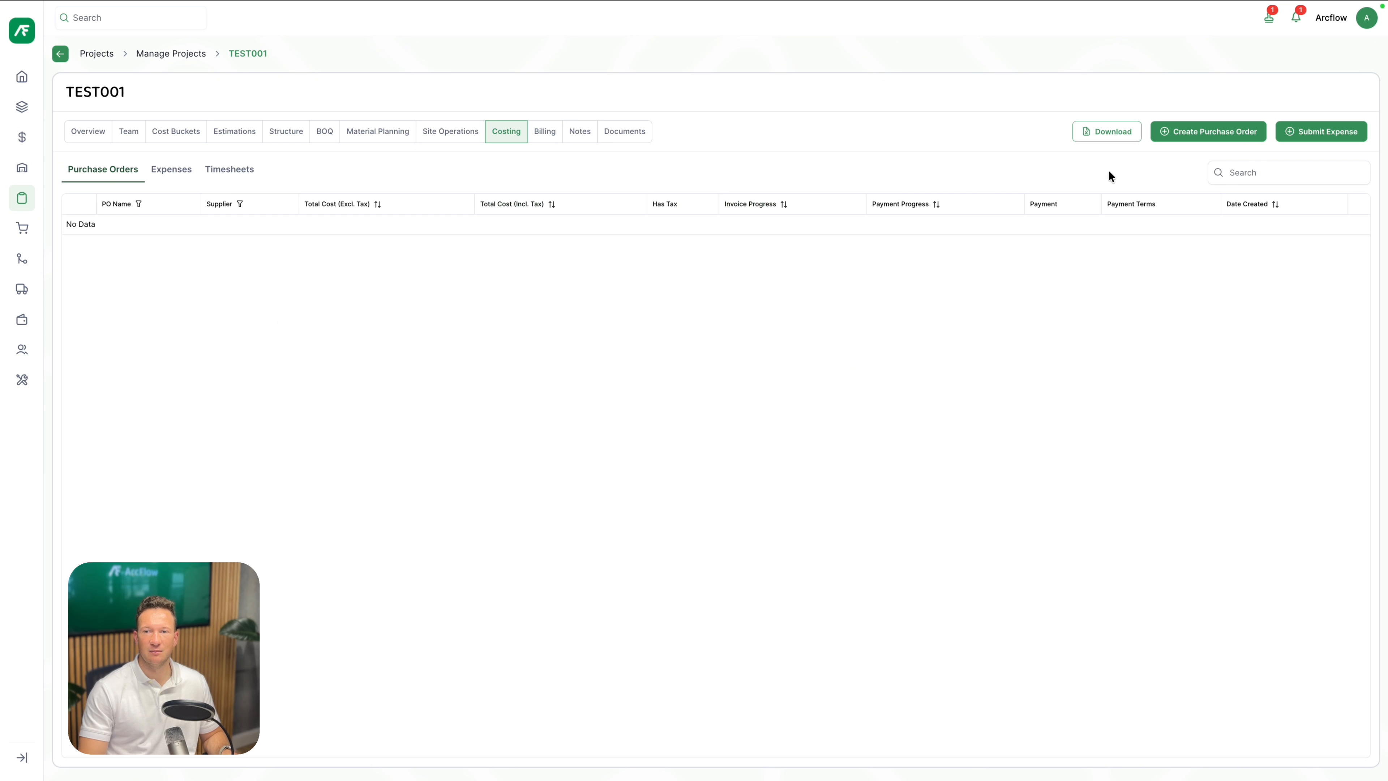
{"action": "left_click", "coordinate": [1211, 141]}
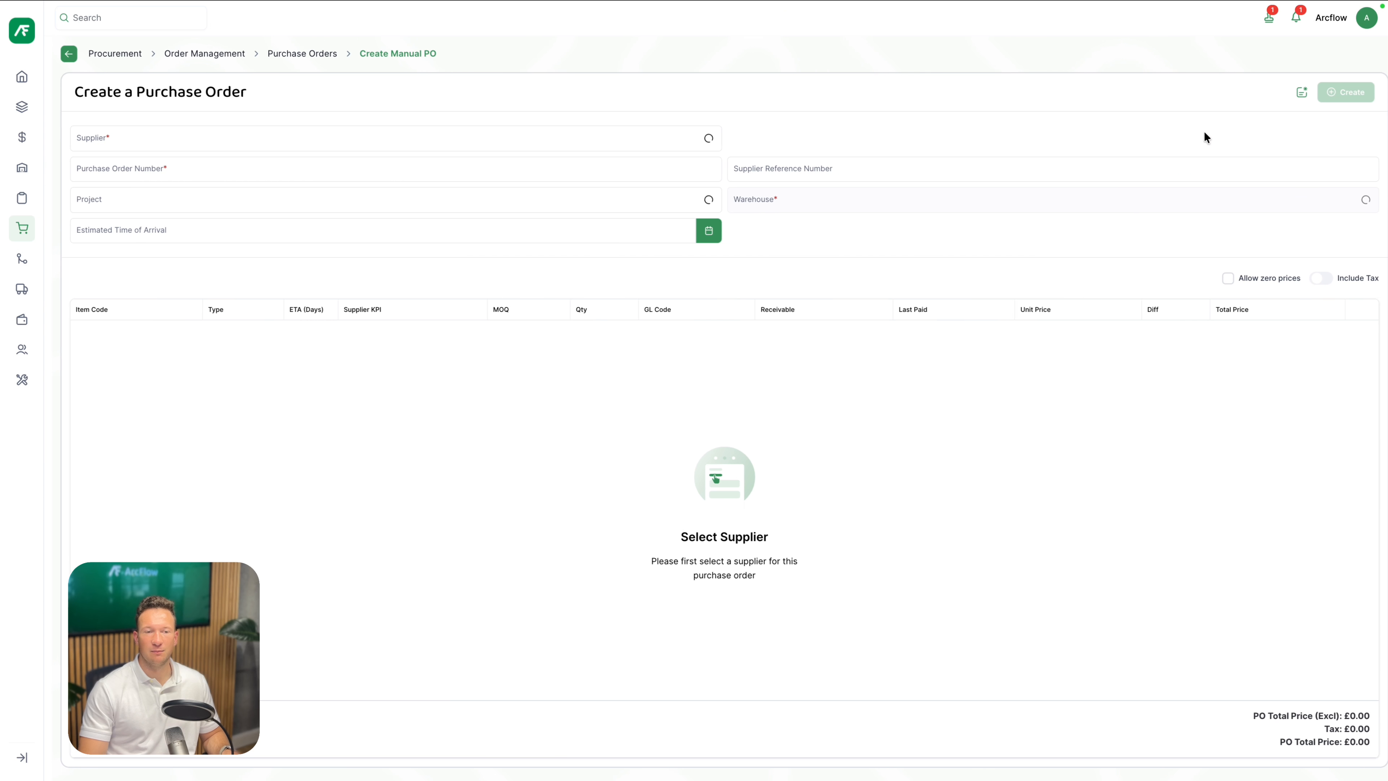
{"action": "left_click", "coordinate": [542, 143]}
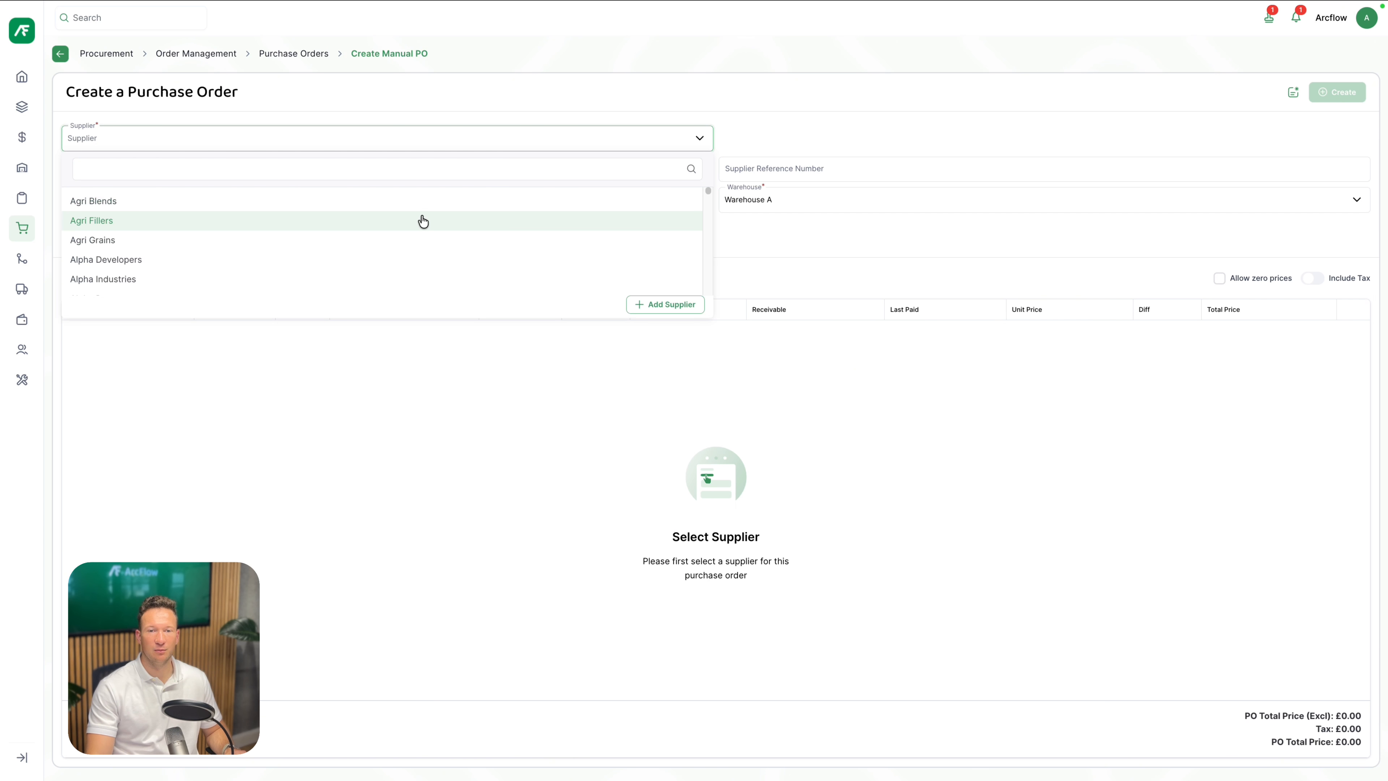
{"action": "left_click", "coordinate": [404, 207]}
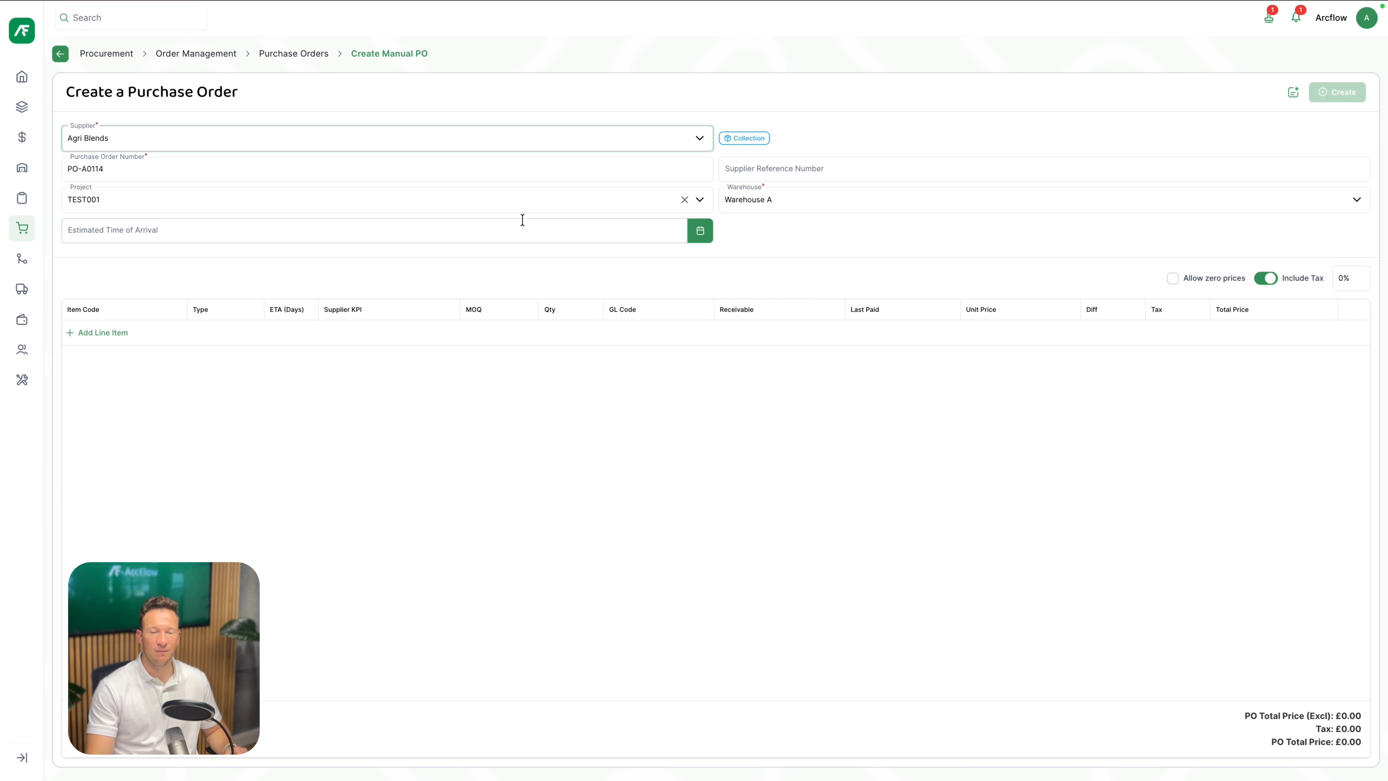
{"action": "mouse_move", "coordinate": [44, 347]}
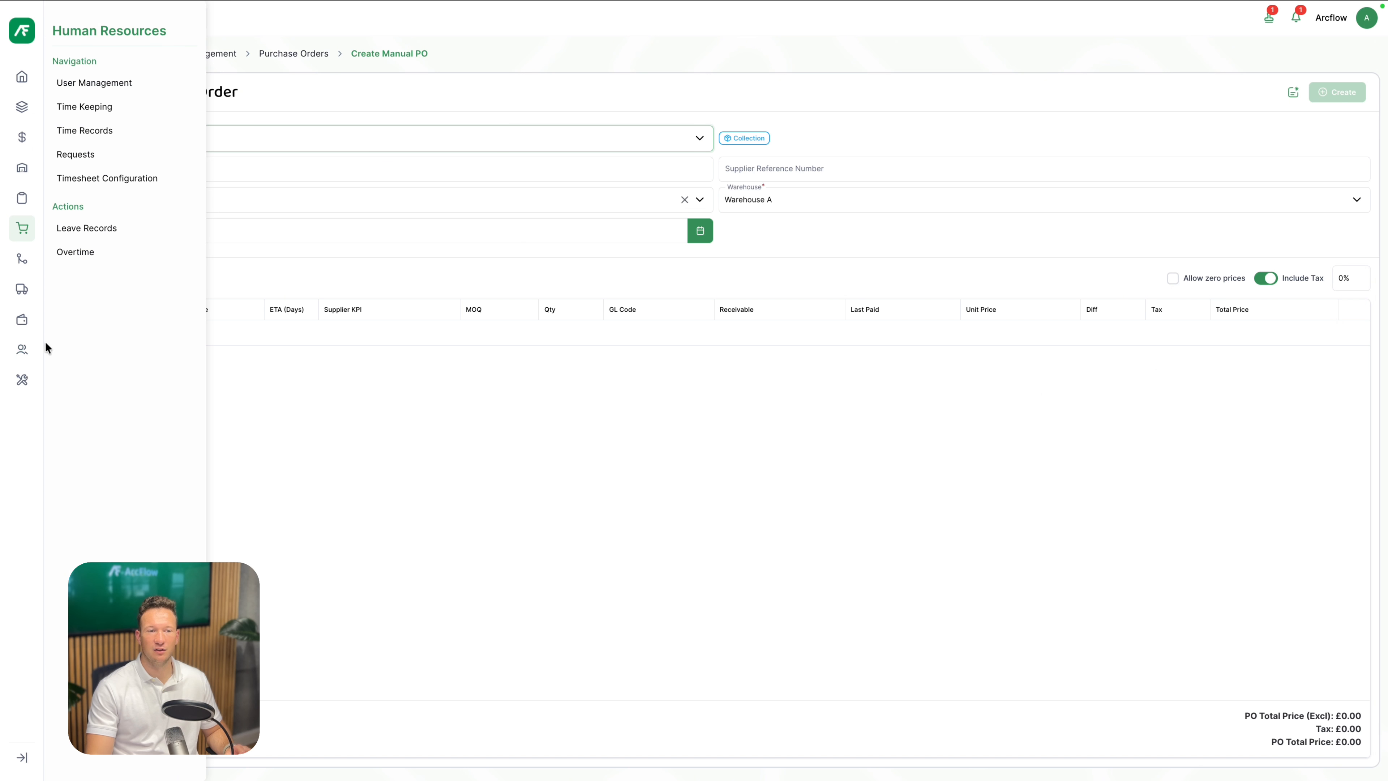
{"action": "left_click", "coordinate": [117, 332]}
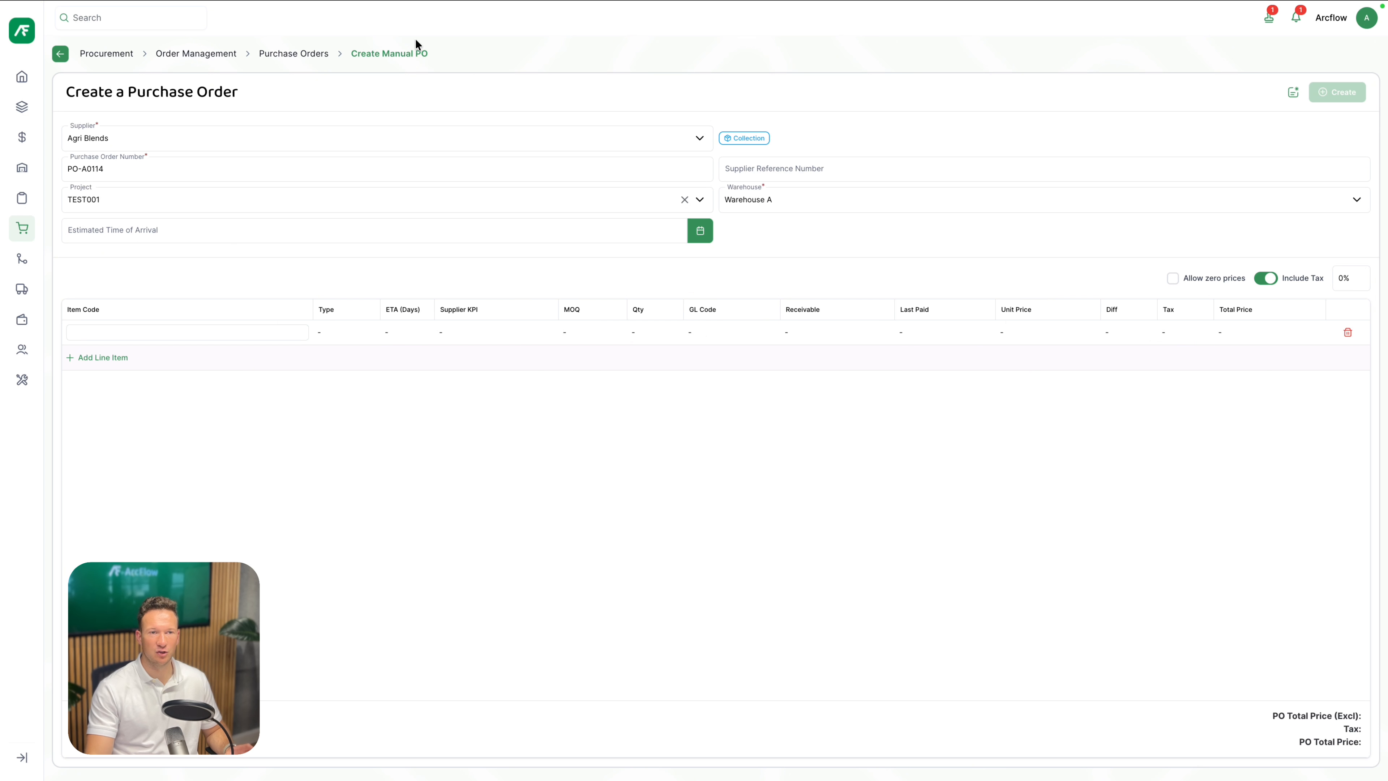
{"action": "left_click", "coordinate": [304, 54]}
Step: Start a new expense from TEST001's project expenses and add an expense category named Fuel
{"action": "left_click", "coordinate": [171, 172]}
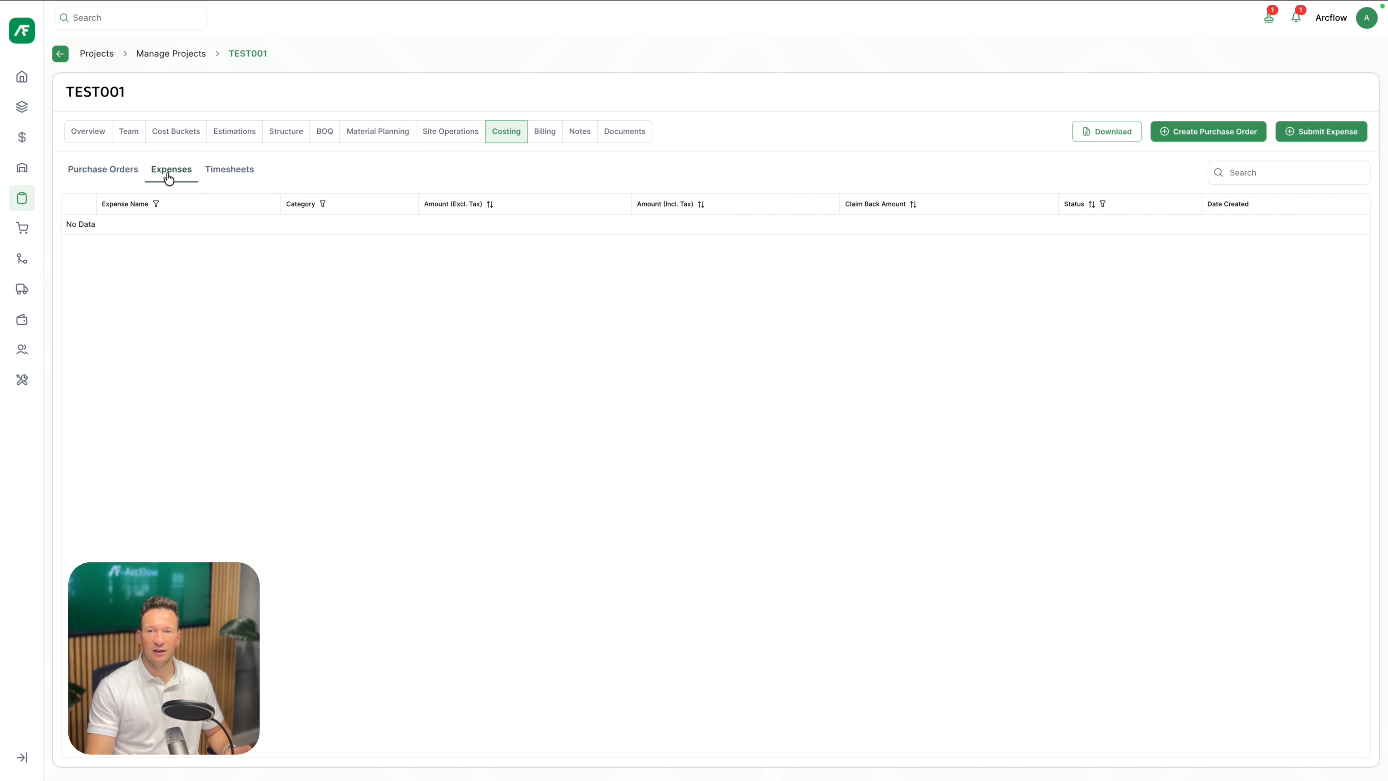
{"action": "left_click", "coordinate": [1337, 125]}
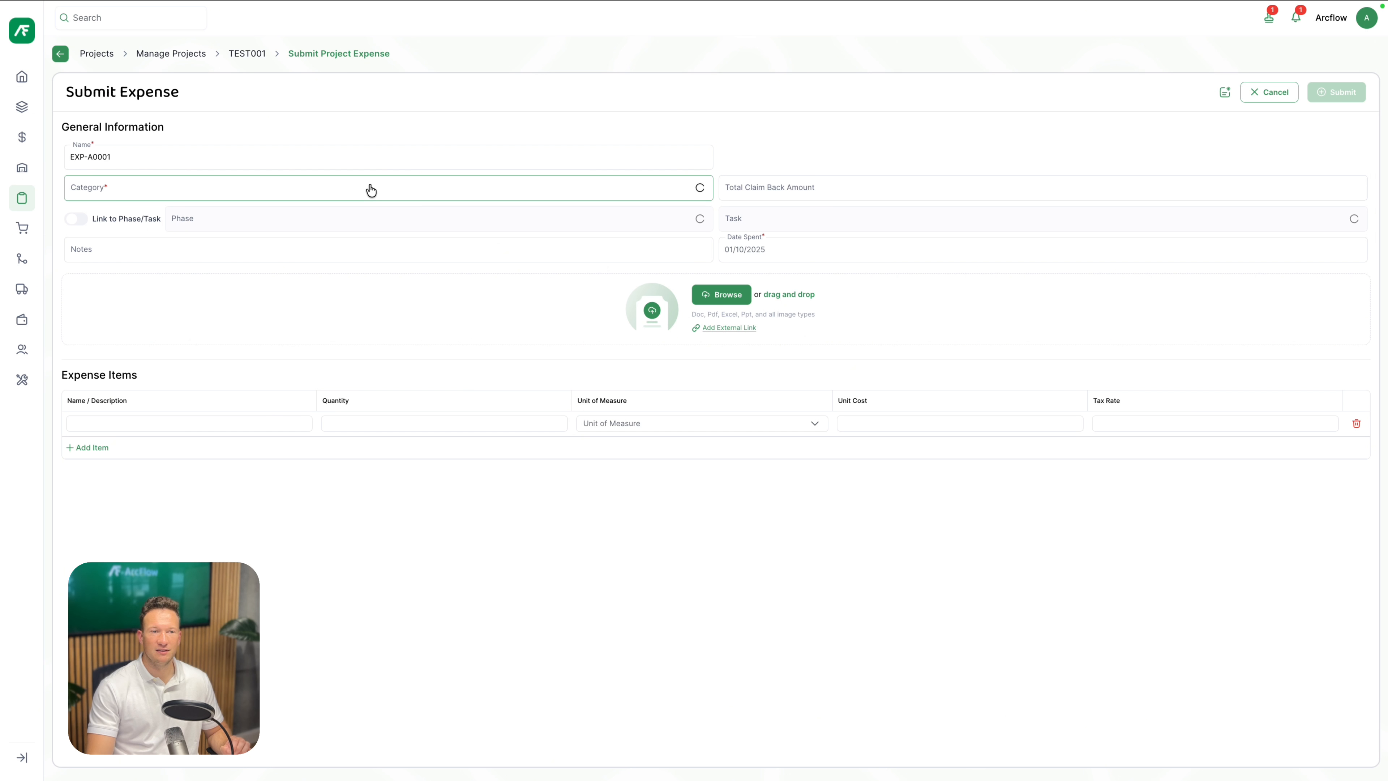
{"action": "left_click", "coordinate": [254, 161]}
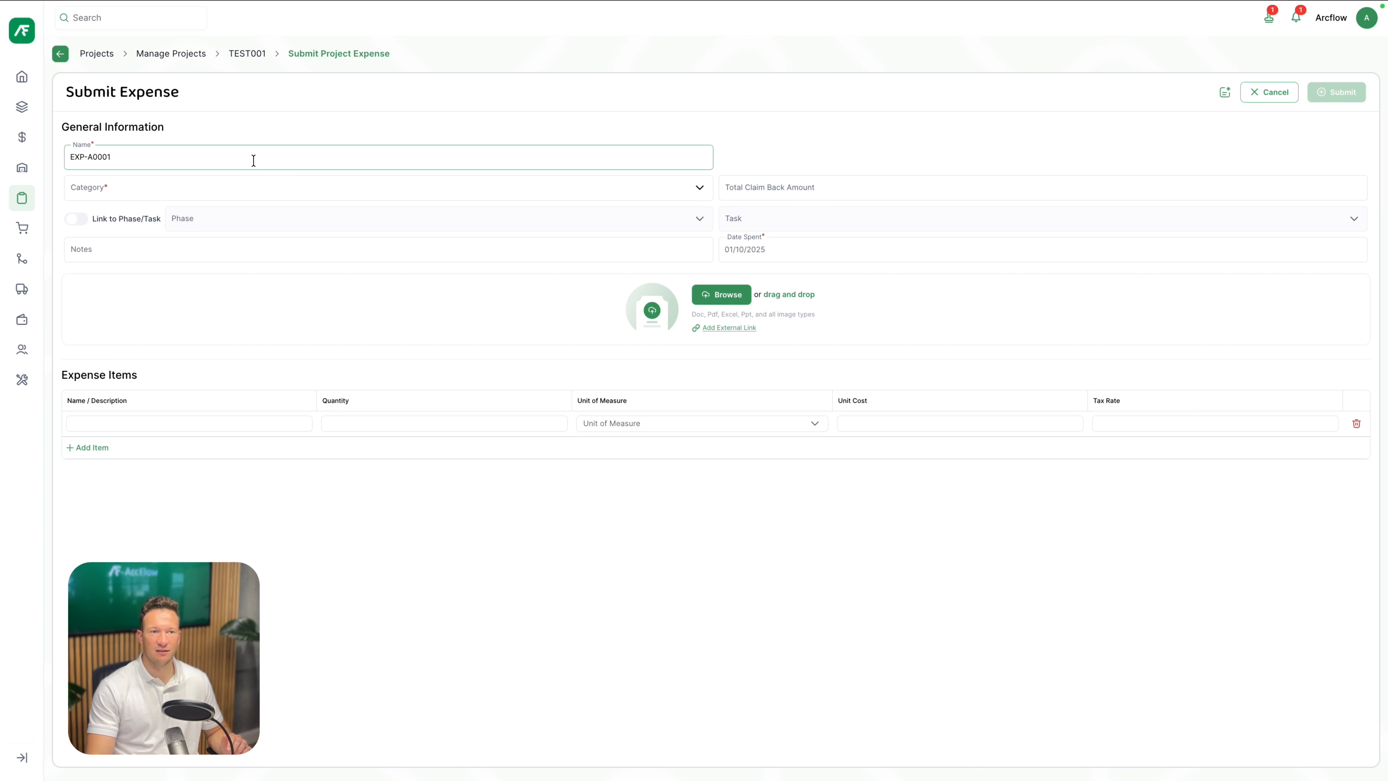
{"action": "left_click", "coordinate": [257, 188]}
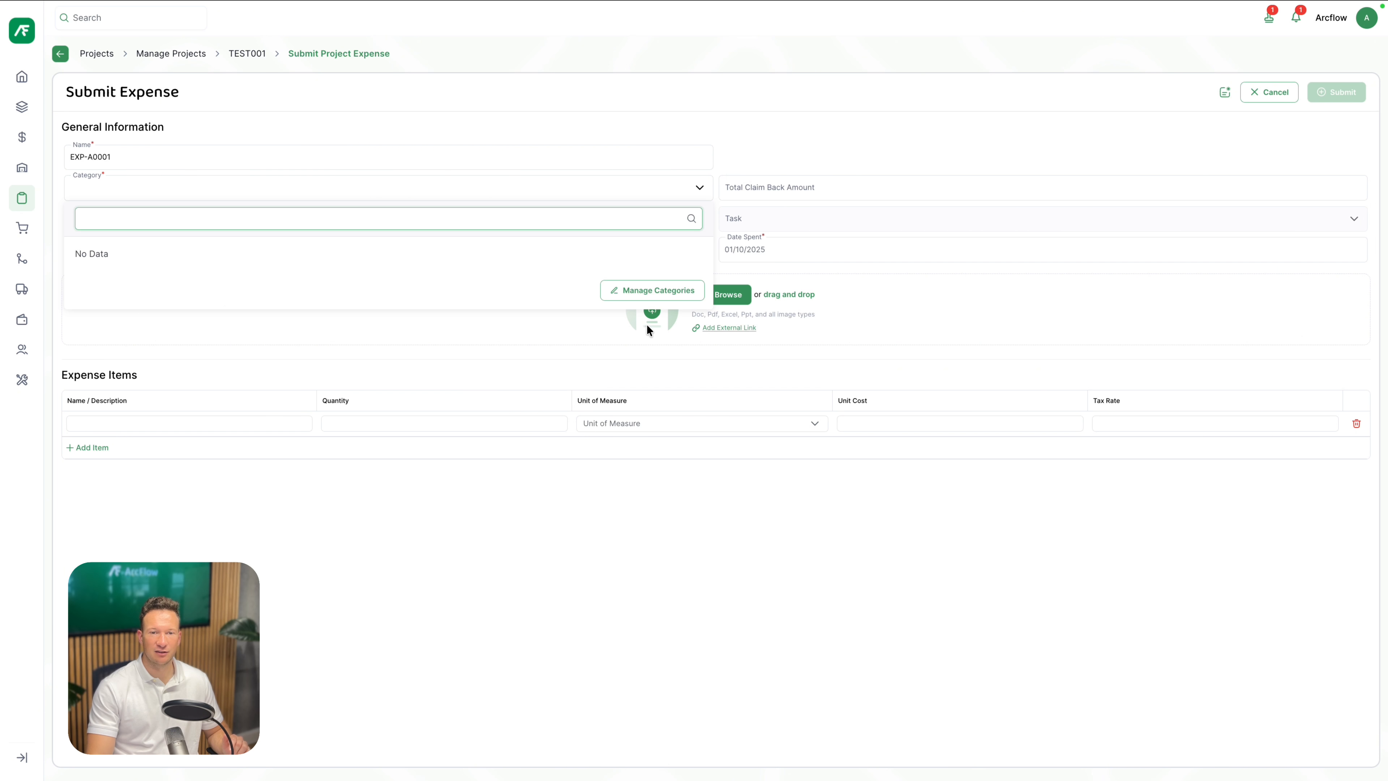
{"action": "left_click", "coordinate": [634, 295]}
{"action": "left_click", "coordinate": [1328, 92]}
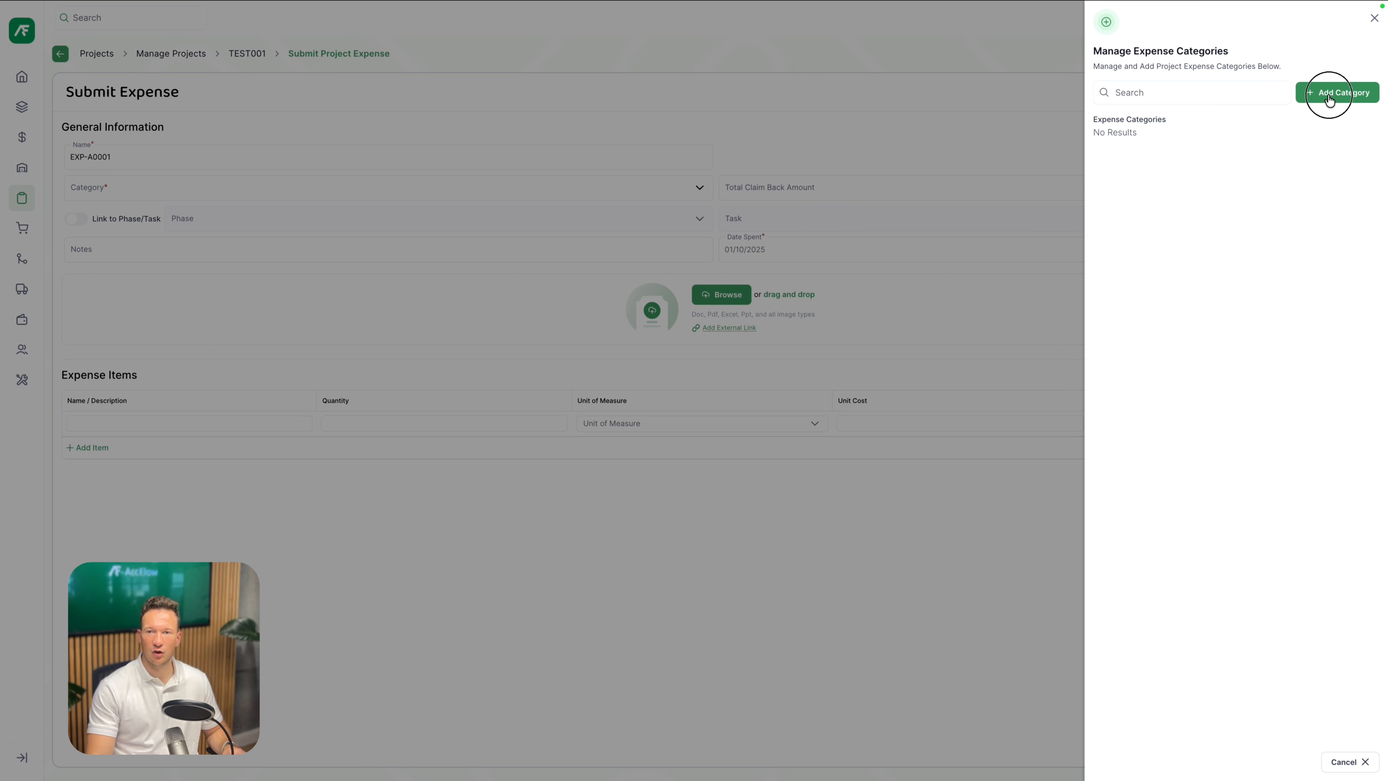
{"action": "left_click", "coordinate": [681, 413]}
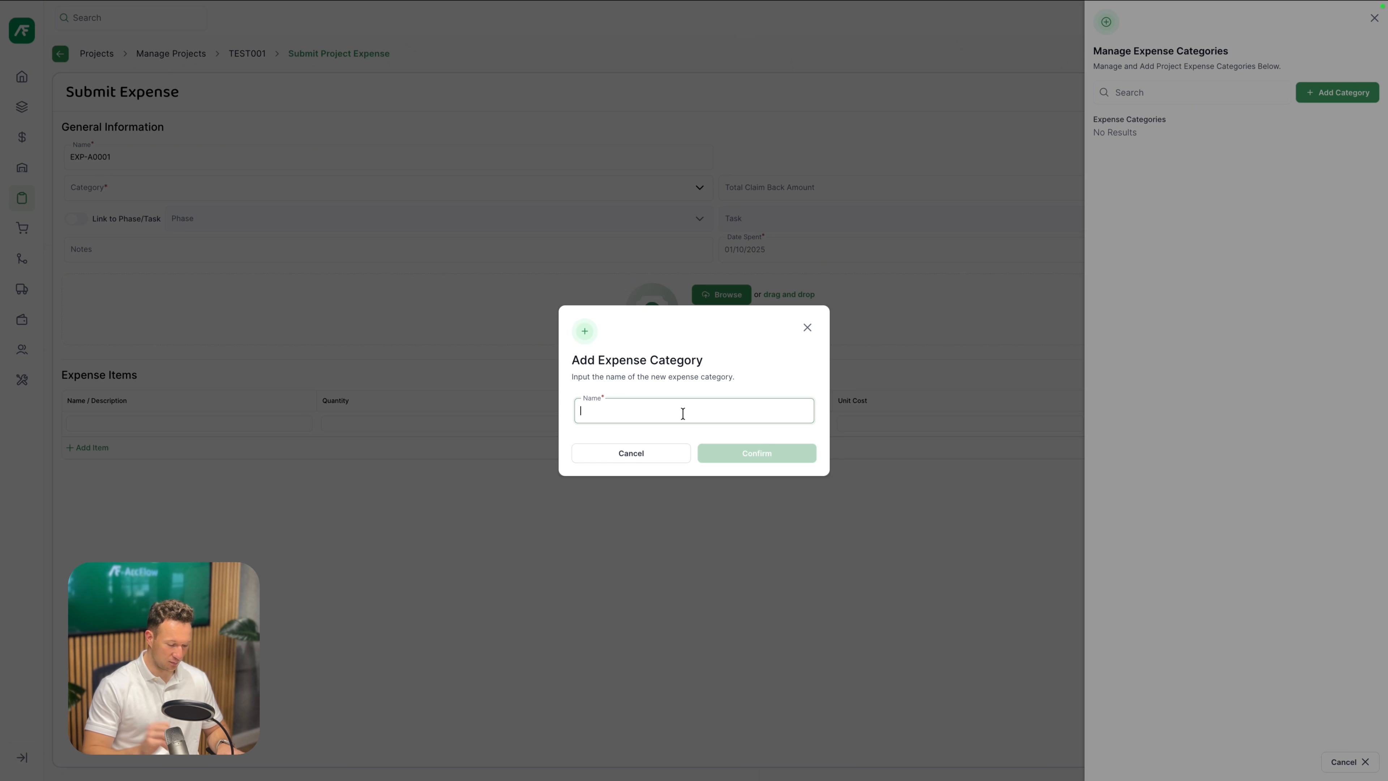
{"action": "type", "text": "Fuel"}
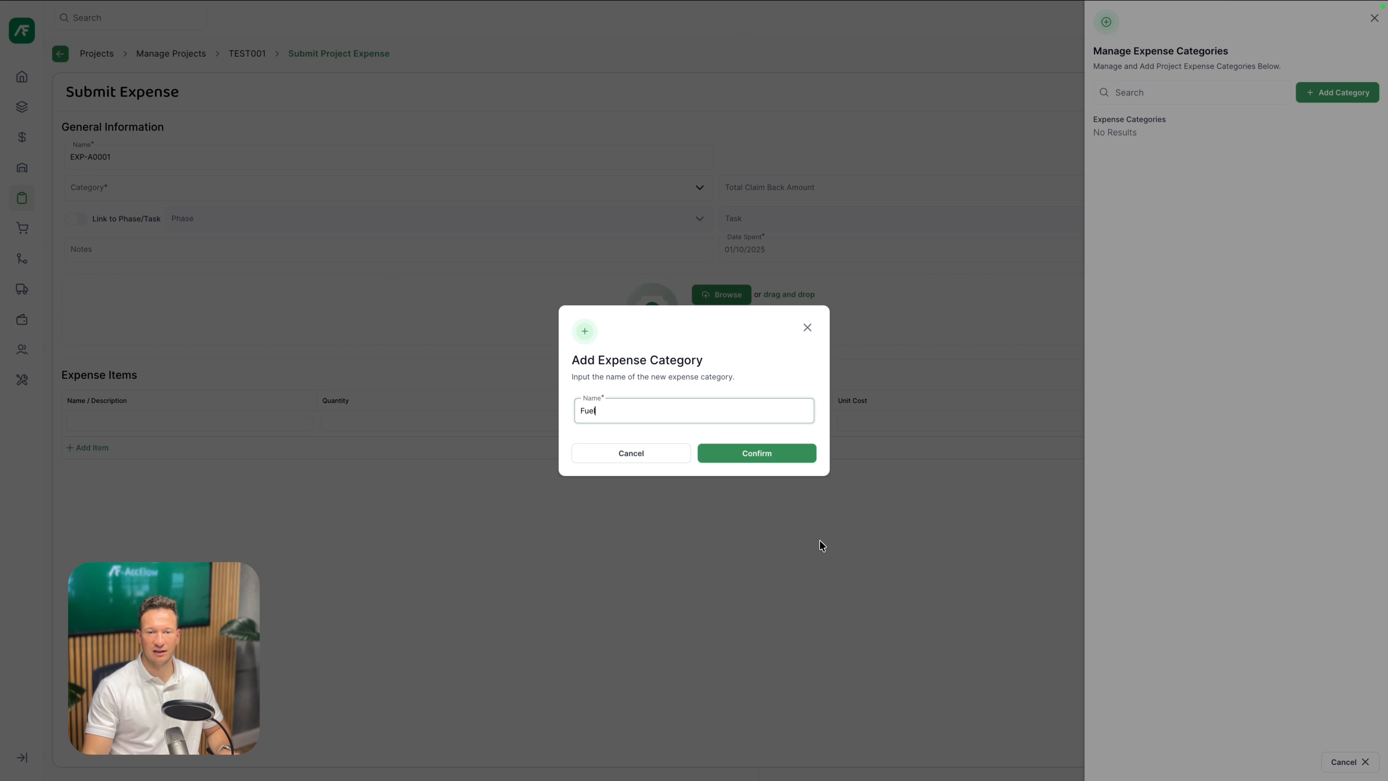
{"action": "left_click", "coordinate": [787, 457]}
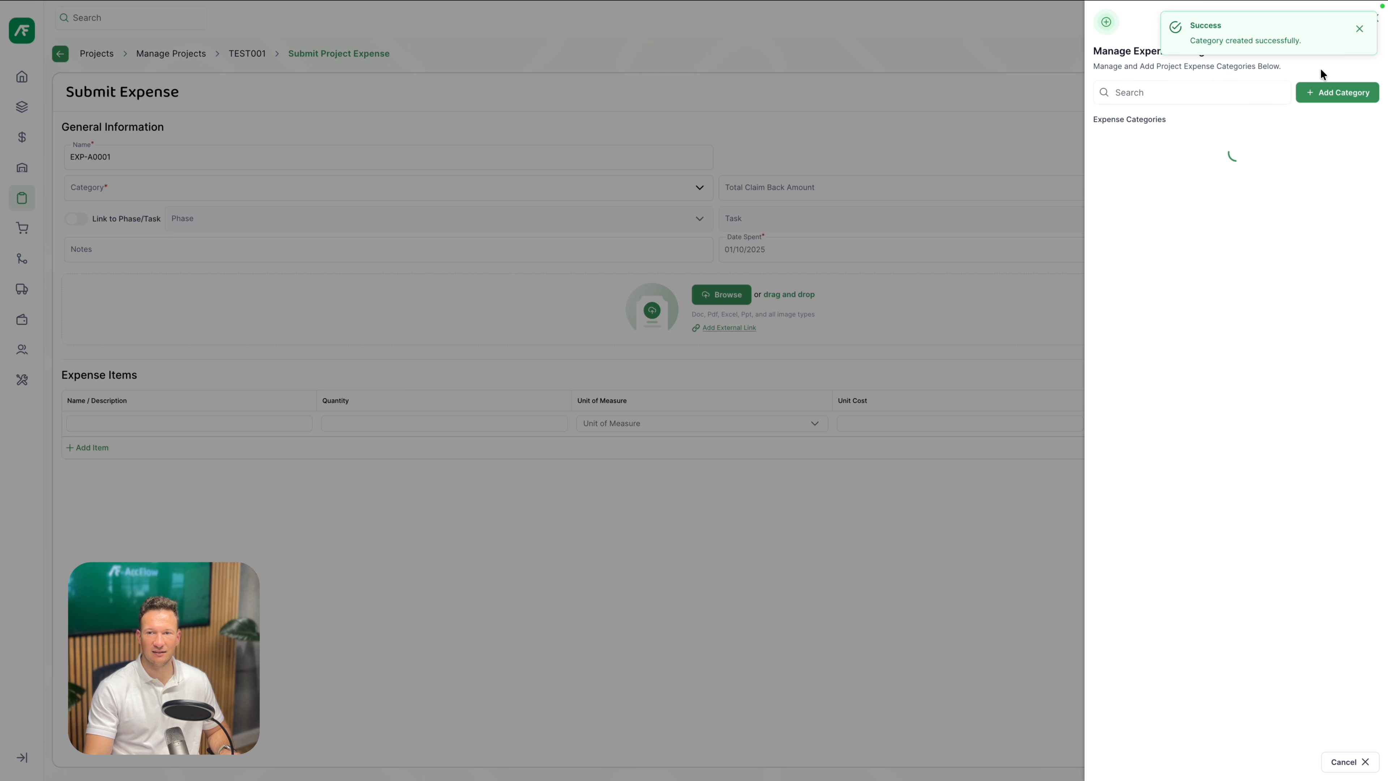
{"action": "left_click", "coordinate": [1007, 161]}
Step: Assign the Fuel category to the expense and set its total claim back amount to £100
{"action": "left_click", "coordinate": [486, 246]}
{"action": "left_click", "coordinate": [874, 180]}
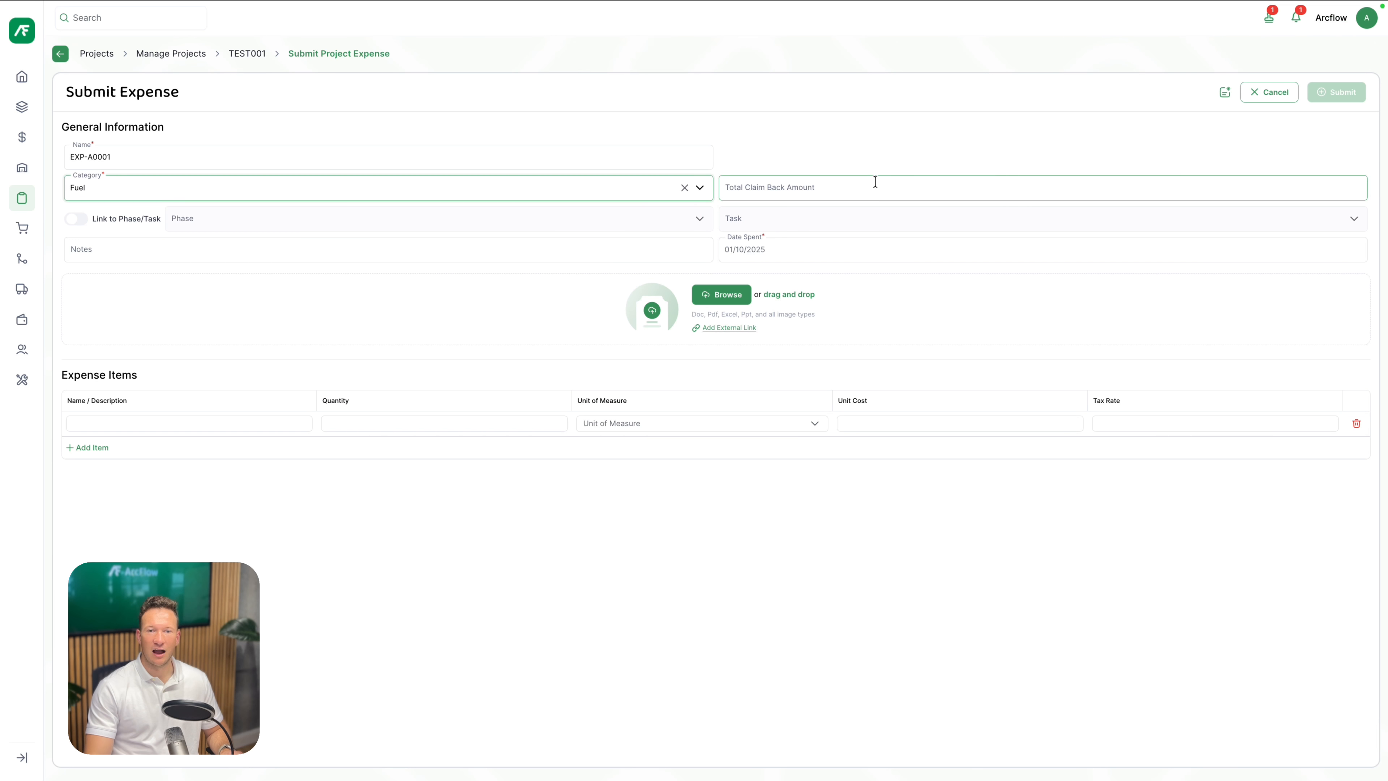
{"action": "type", "text": "100"}
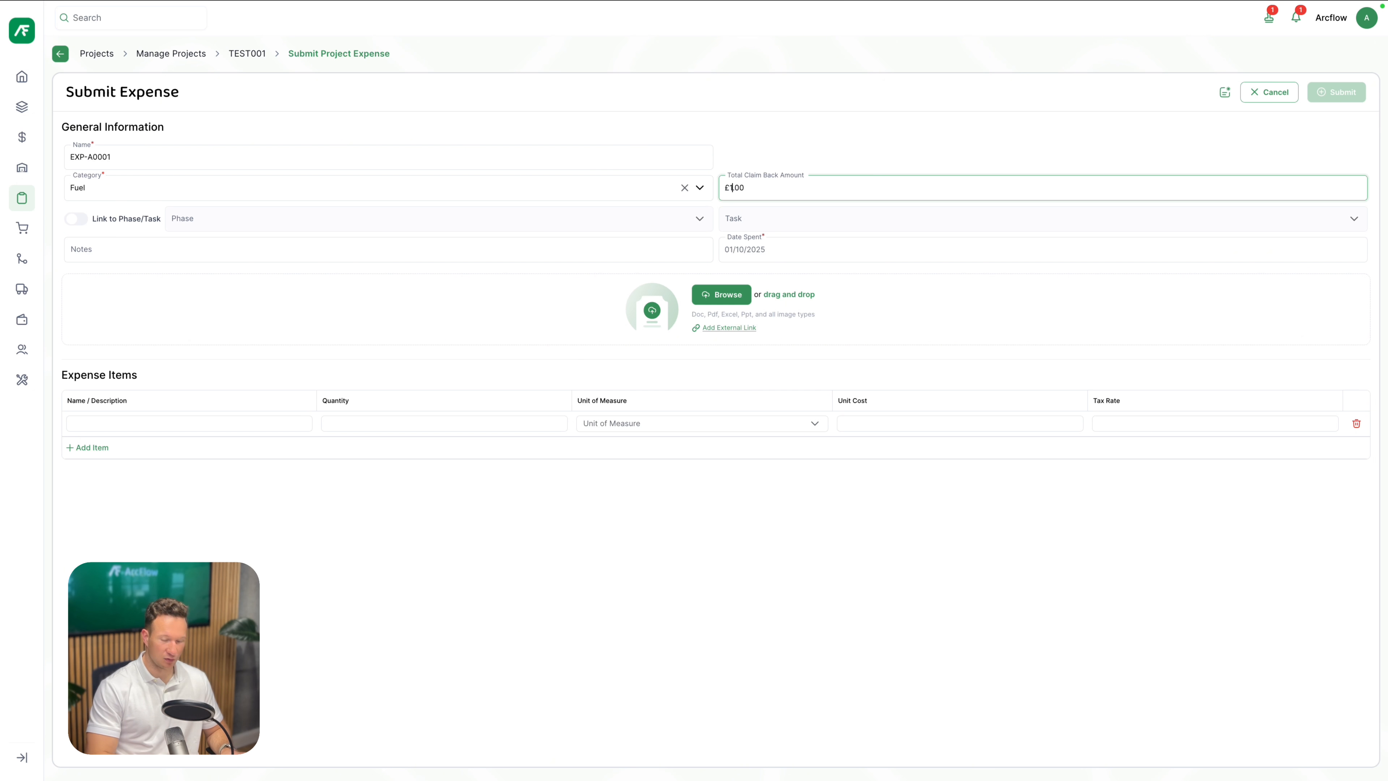
{"action": "left_click", "coordinate": [104, 208]}
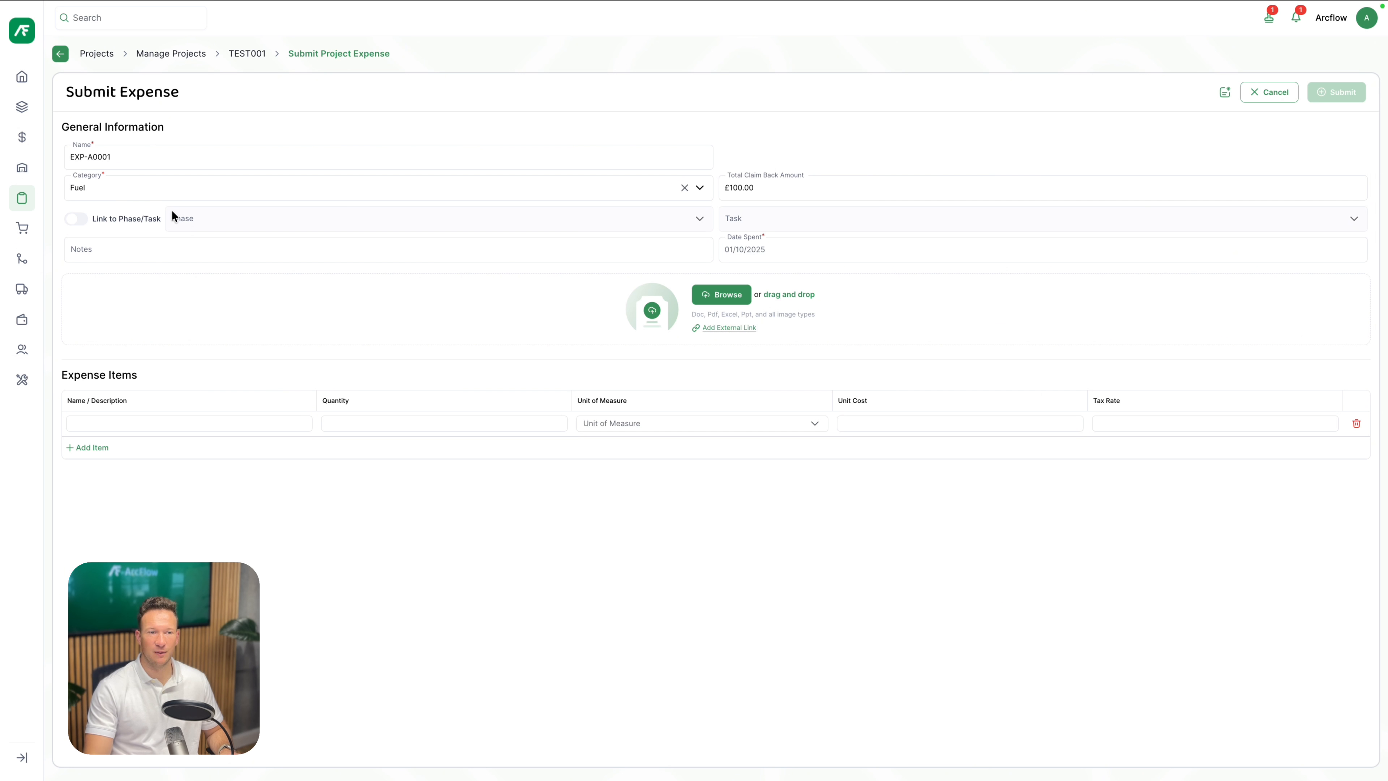
{"action": "left_click", "coordinate": [424, 247]}
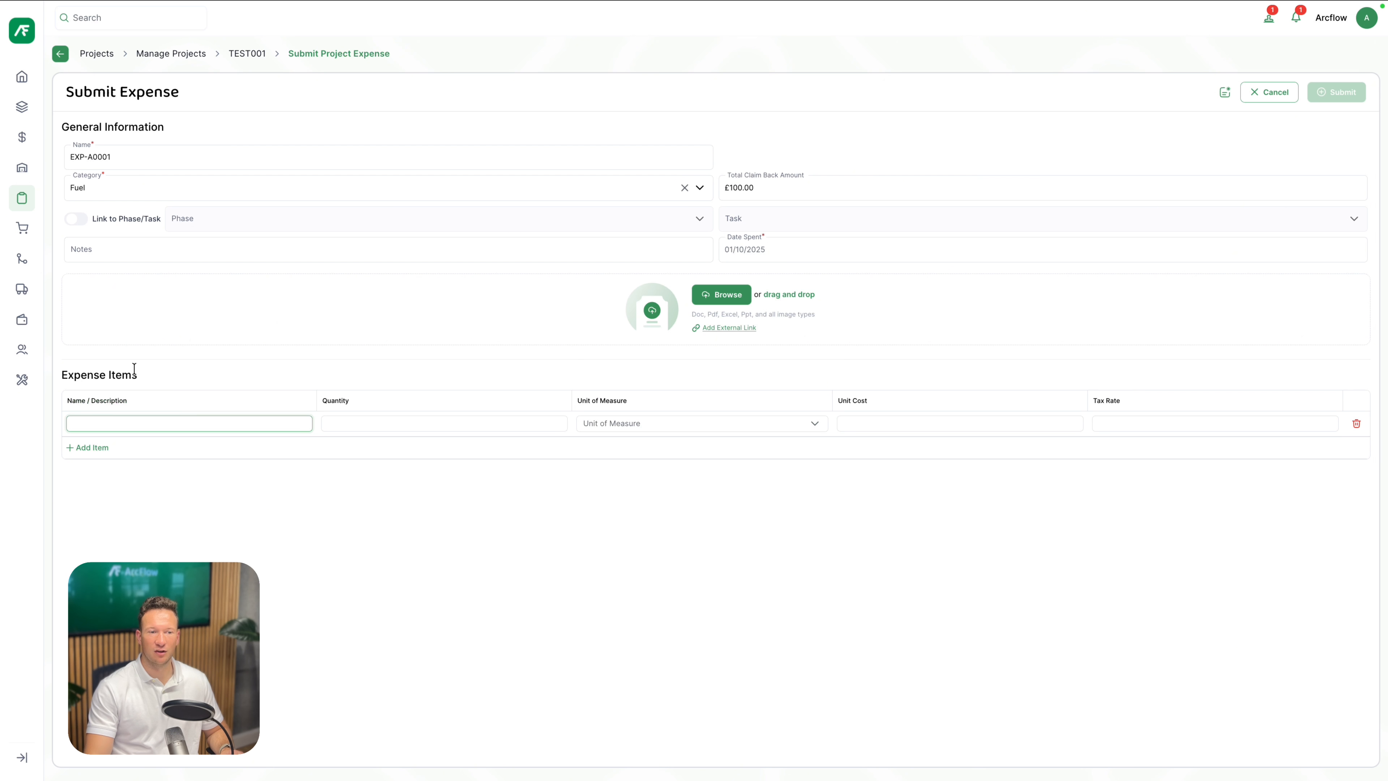
Step: Fill in the expense's line item as Fuel with a quantity of 10 and Liter as the unit of measure
{"action": "type", "text": "F"}
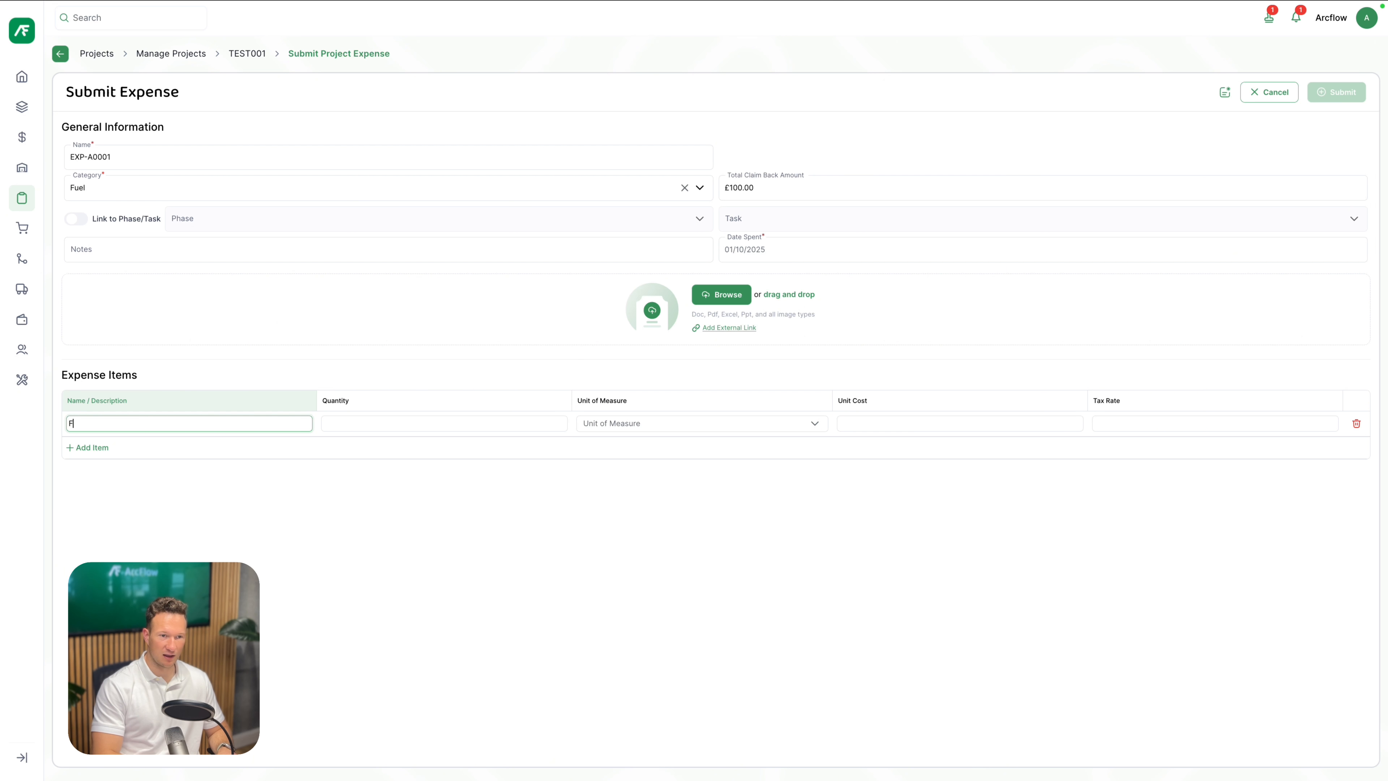
{"action": "type", "text": "uel"}
{"action": "key", "text": "Tab"}
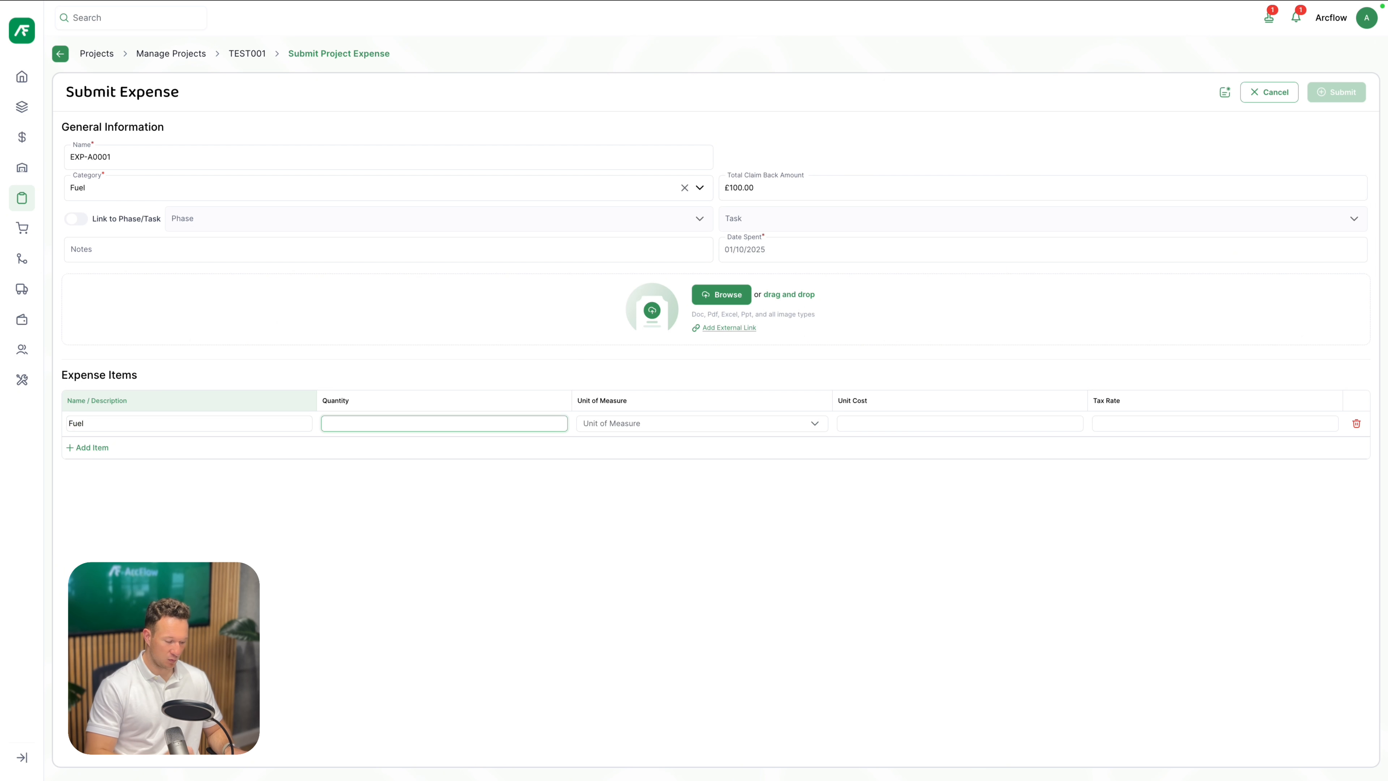
{"action": "type", "text": "10"}
{"action": "left_click", "coordinate": [633, 422]}
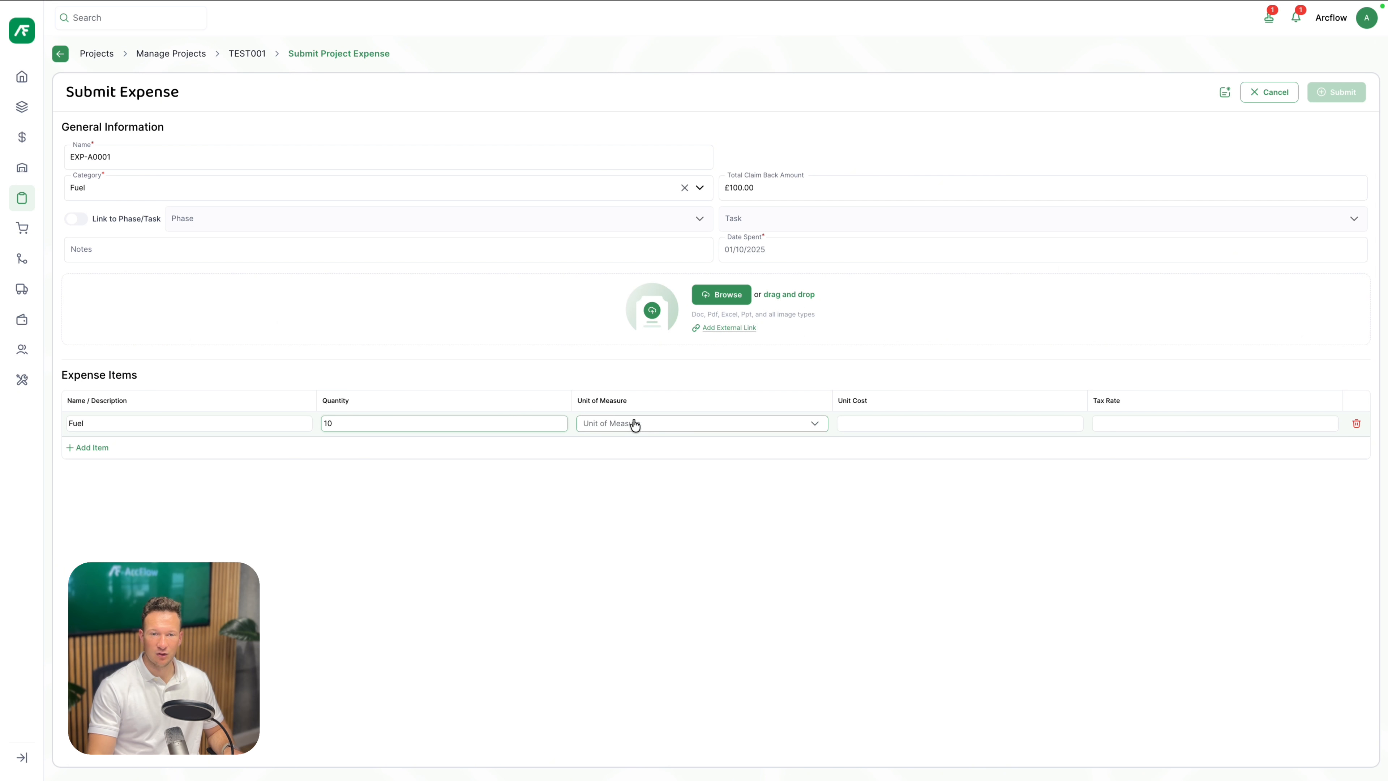
{"action": "type", "text": "litre"}
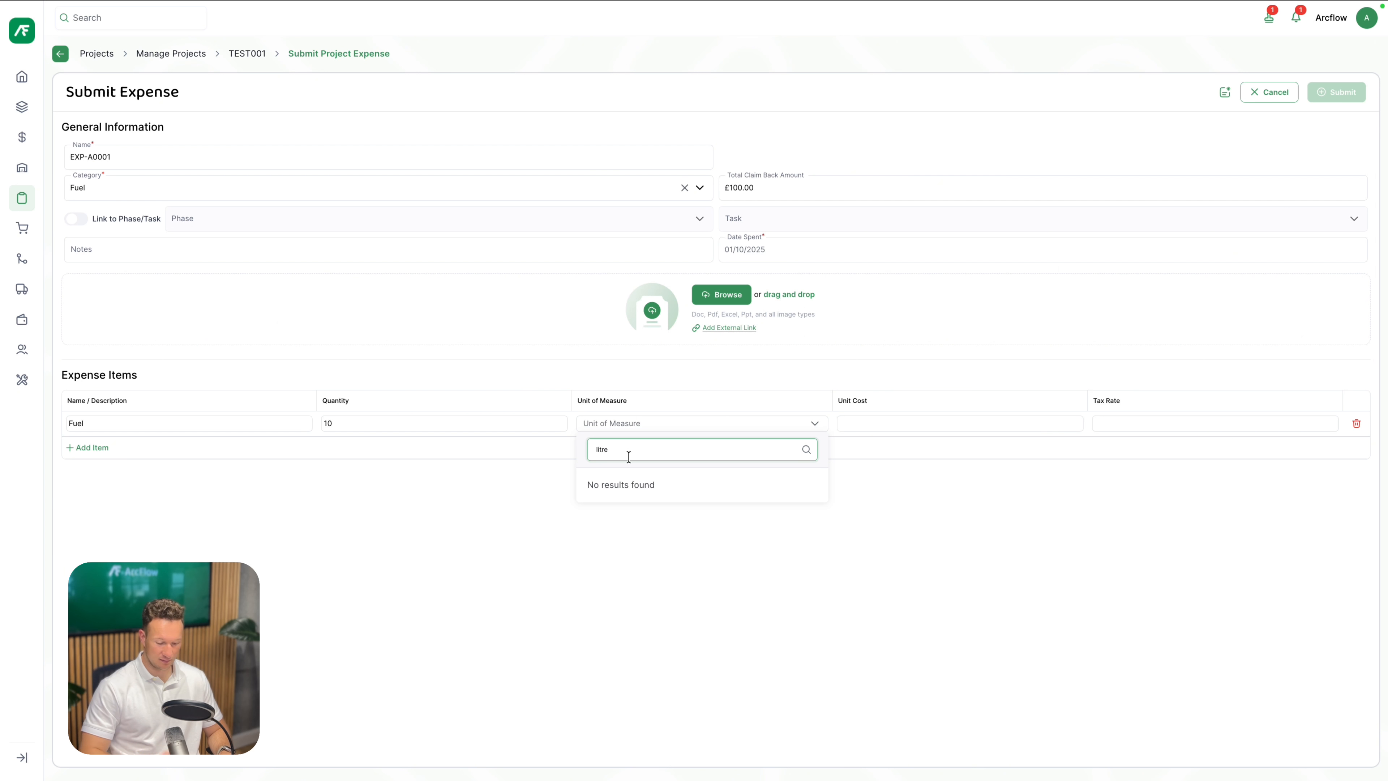
{"action": "left_click", "coordinate": [641, 481]}
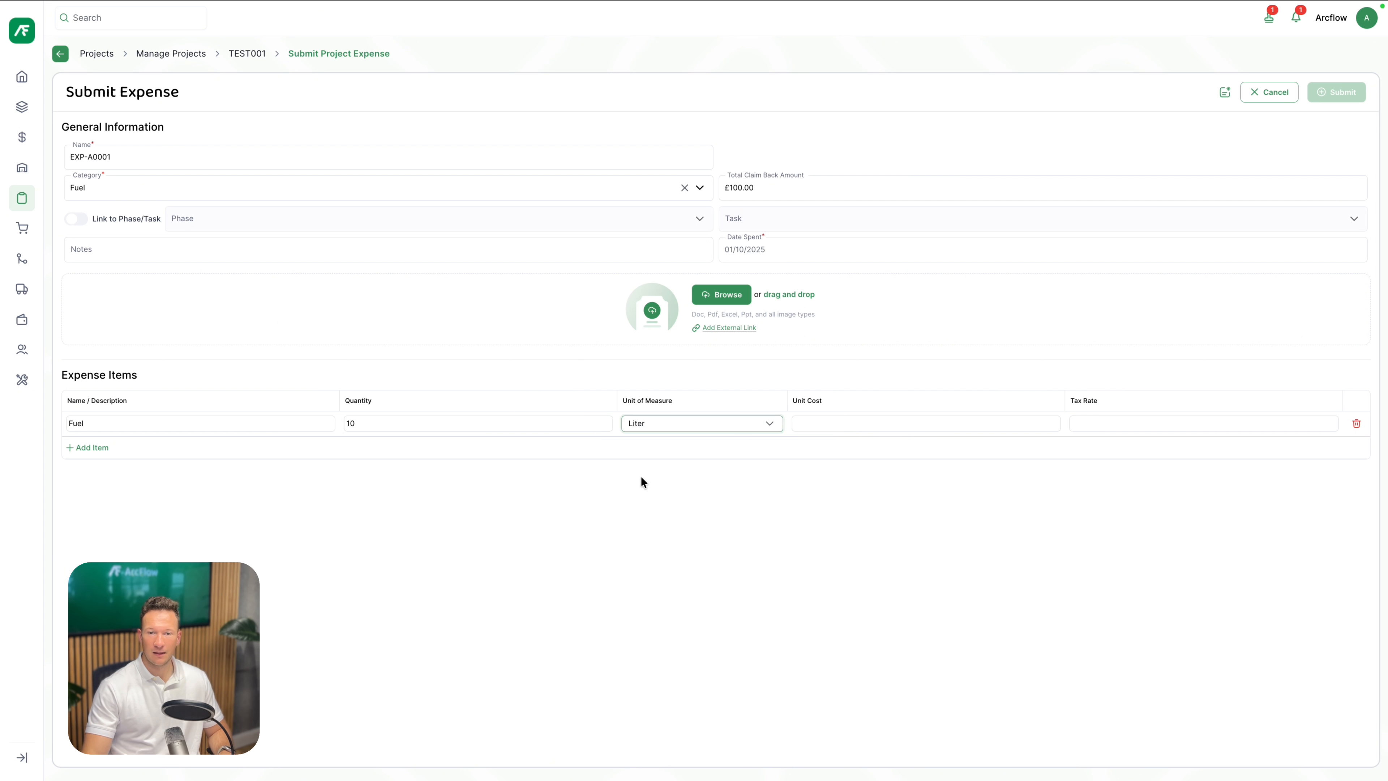
Step: Set the Fuel item's unit cost to £2.00 and tax rate to 12%, and submit the expense
{"action": "left_click", "coordinate": [856, 419]}
{"action": "type", "text": "2"}
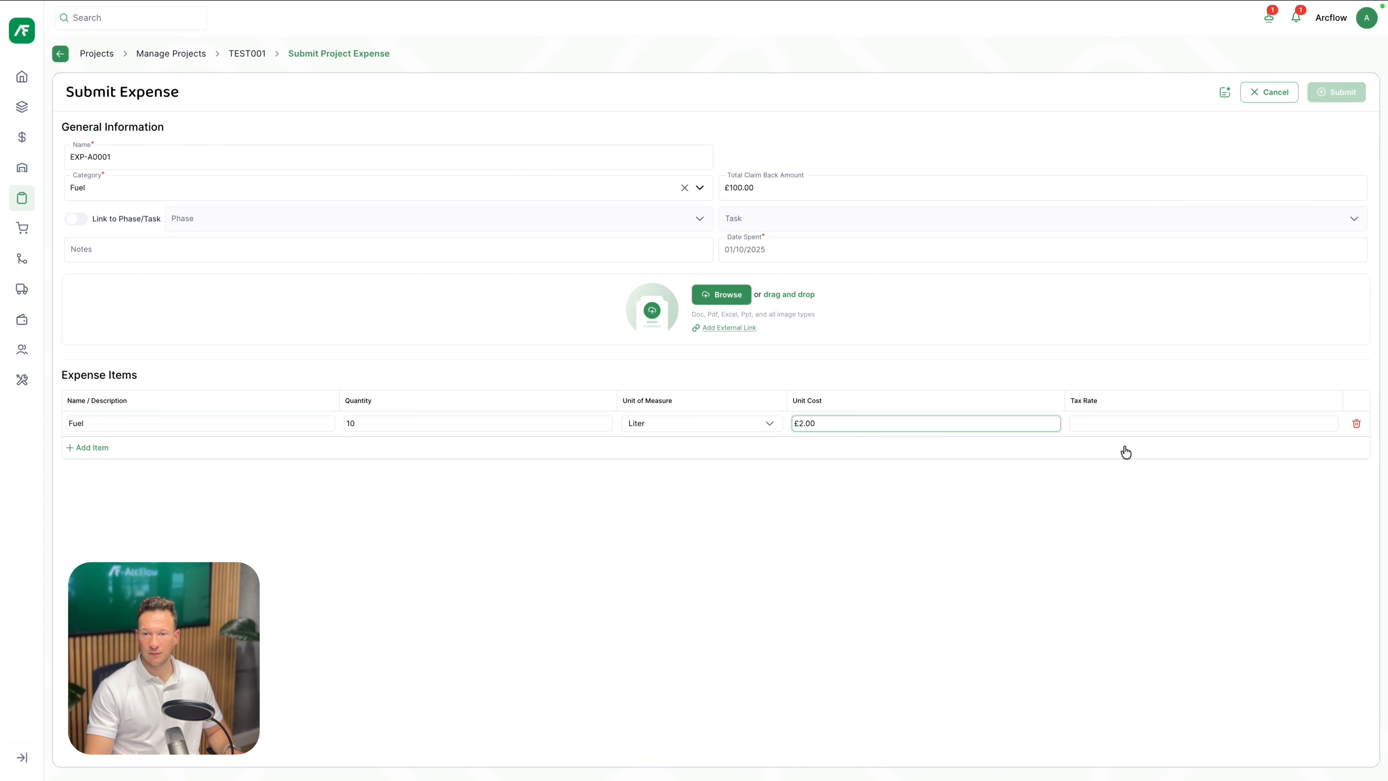
{"action": "left_click", "coordinate": [1134, 423]}
{"action": "type", "text": "12"}
{"action": "left_click", "coordinate": [1125, 564]}
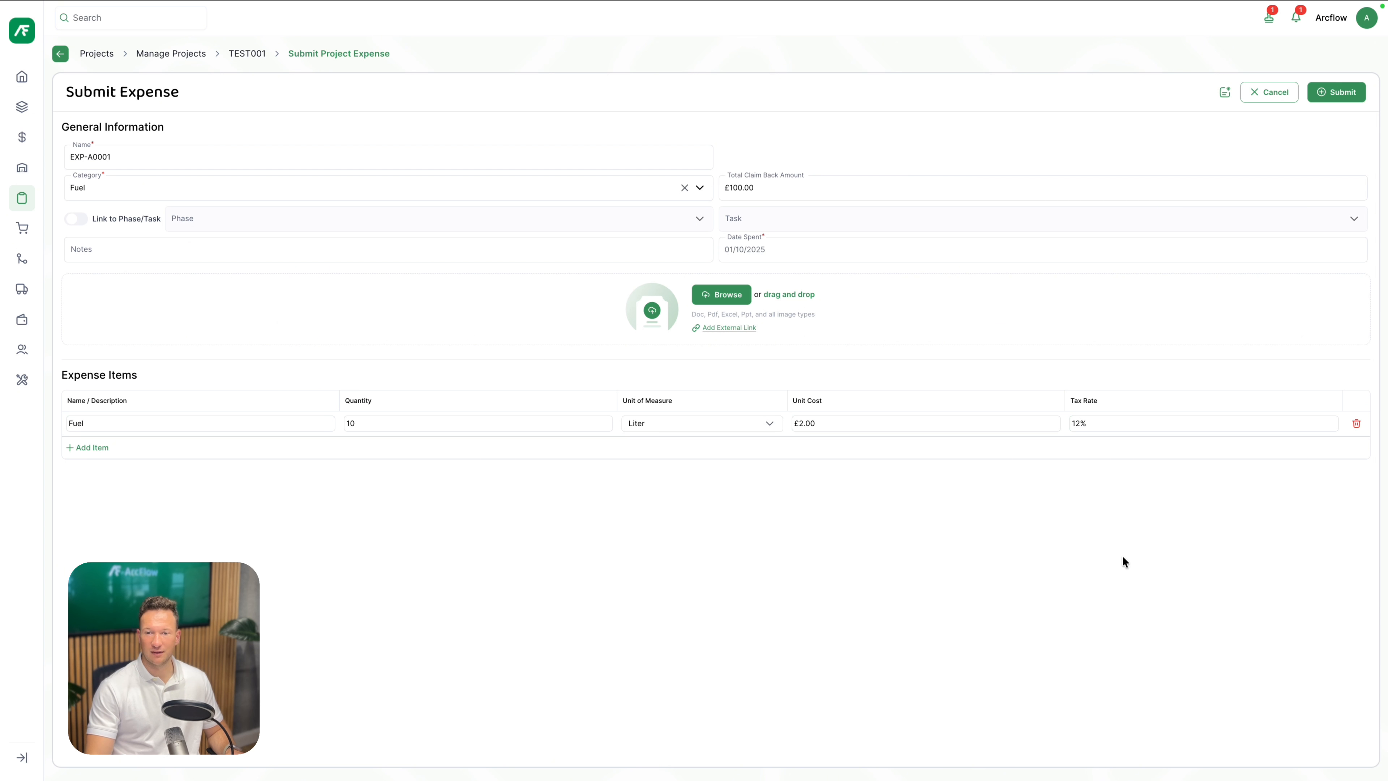
{"action": "left_click", "coordinate": [1344, 91]}
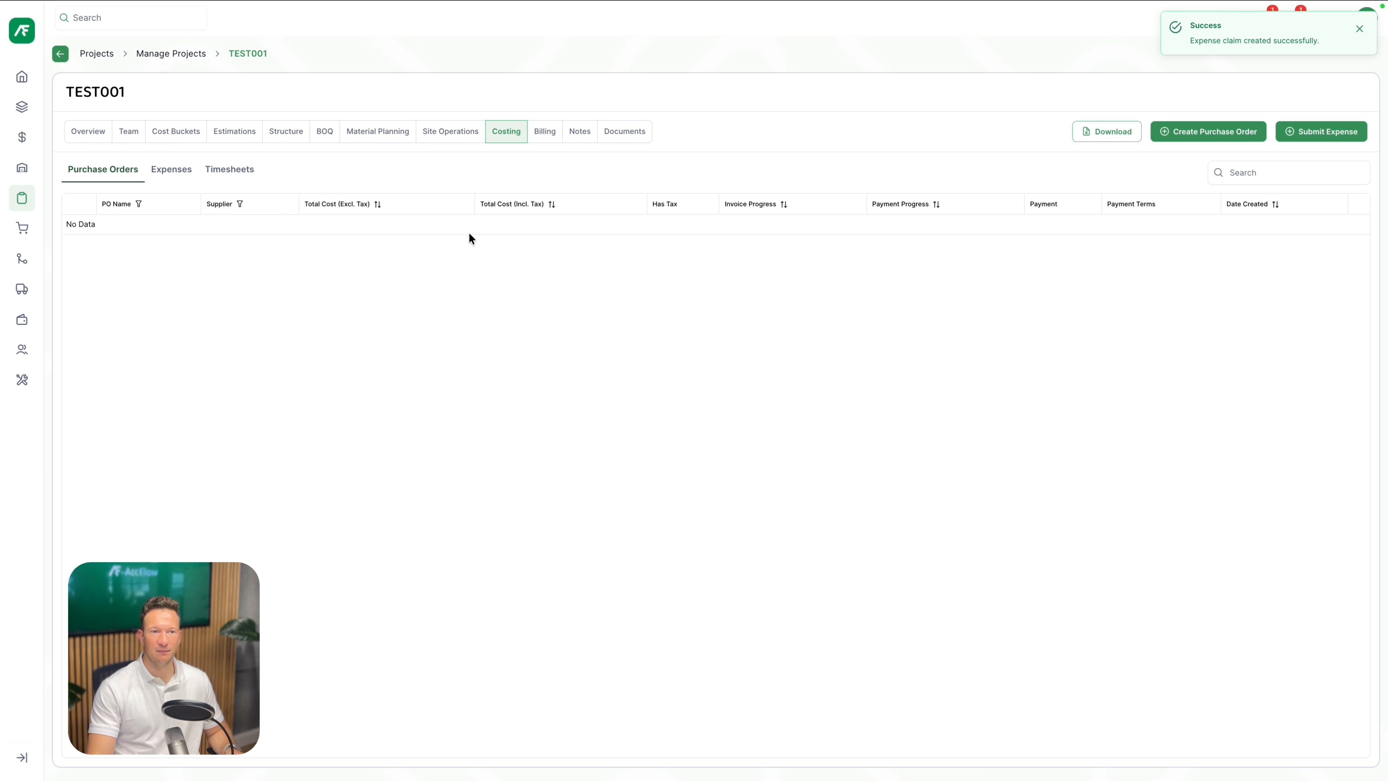
Step: Review TEST001's expense and timesheet records under costing, and its quotes under billing
{"action": "left_click", "coordinate": [197, 181]}
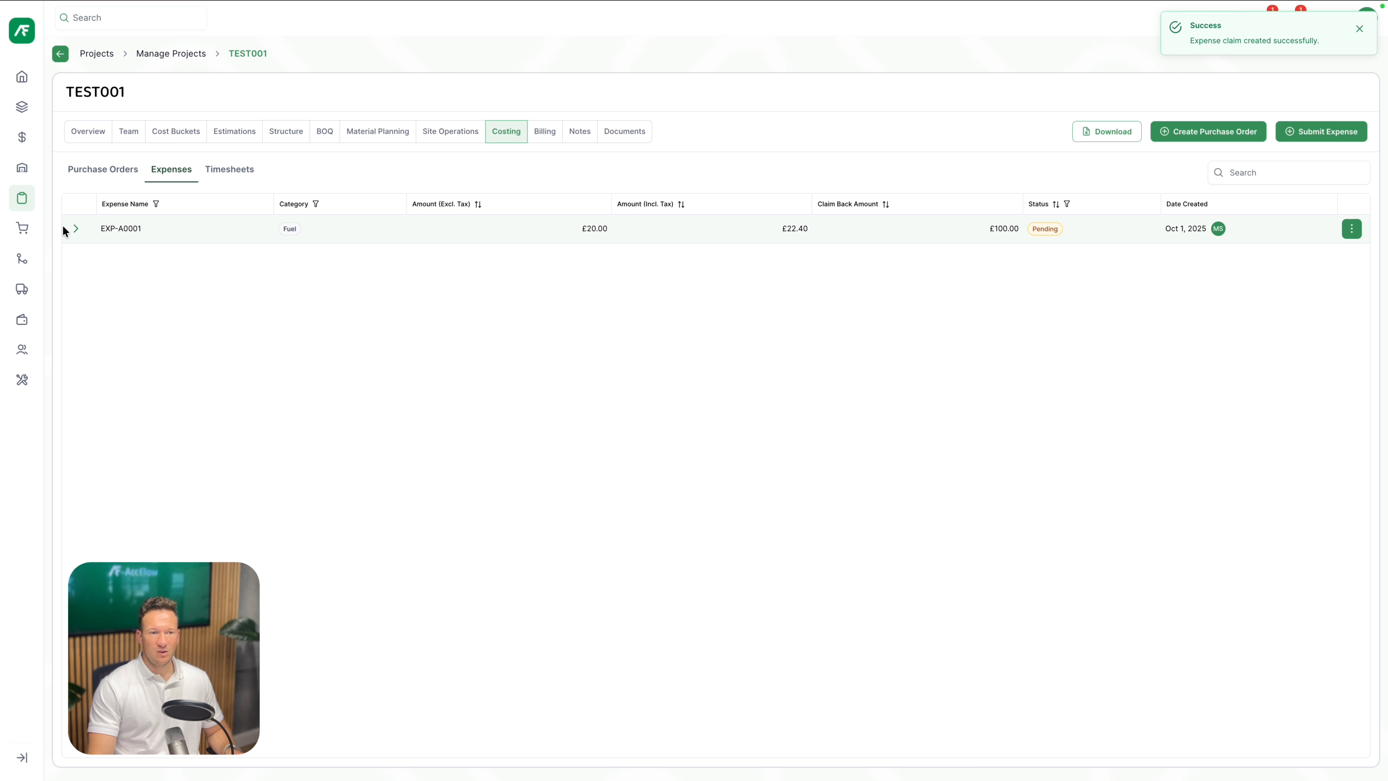
{"action": "left_click", "coordinate": [233, 172]}
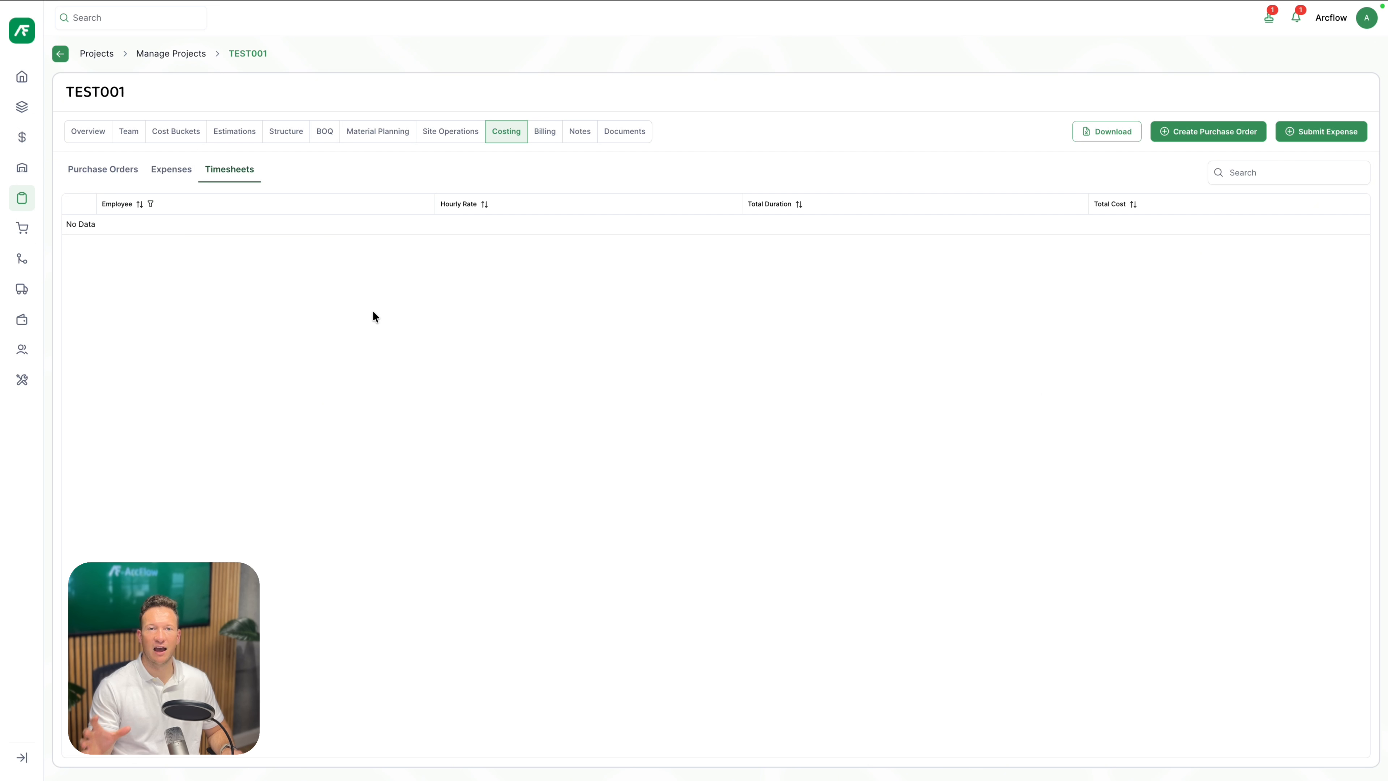
{"action": "left_click", "coordinate": [548, 132]}
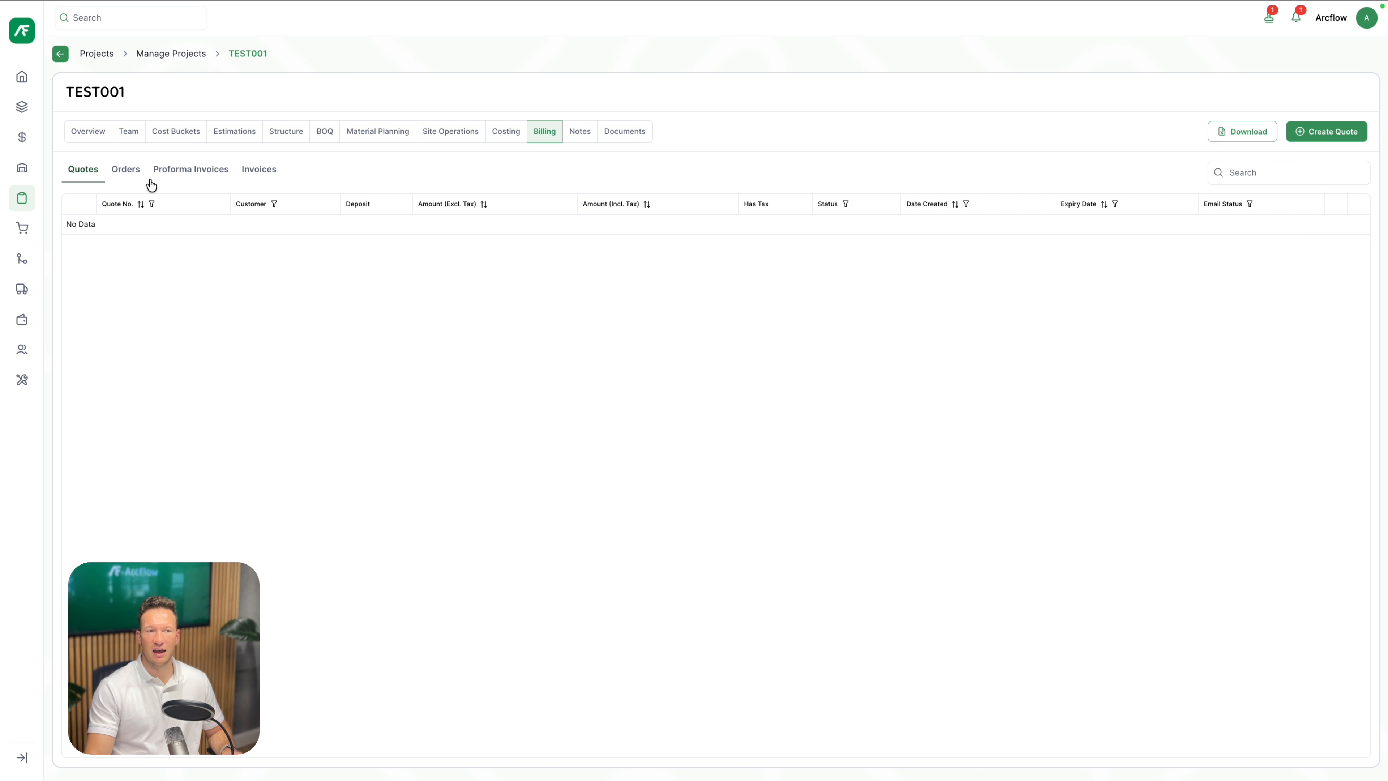
Step: Start a sales quote with the customer's shipping address, expiry date 07/10/2025 and requested delivery date 30/10/2025
{"action": "left_click", "coordinate": [1310, 136]}
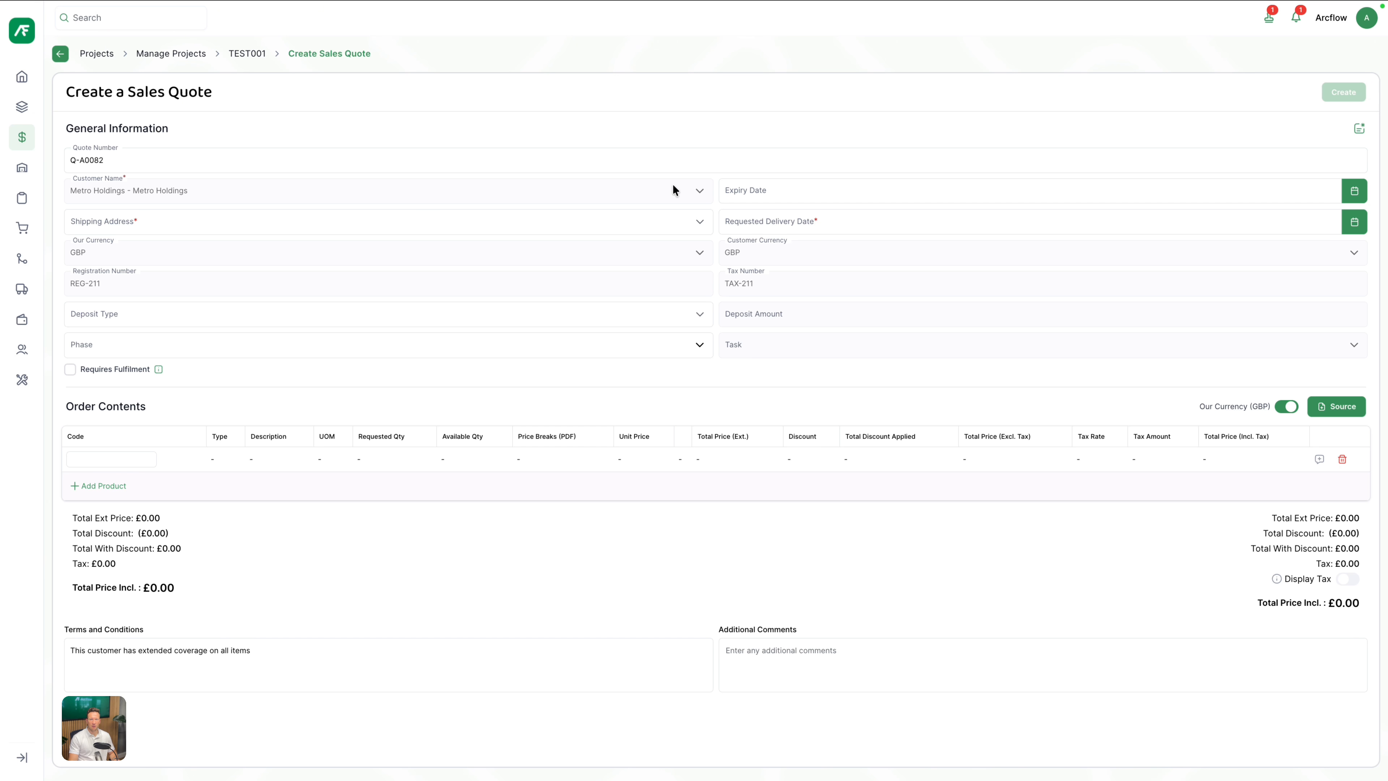
{"action": "left_click", "coordinate": [586, 224]}
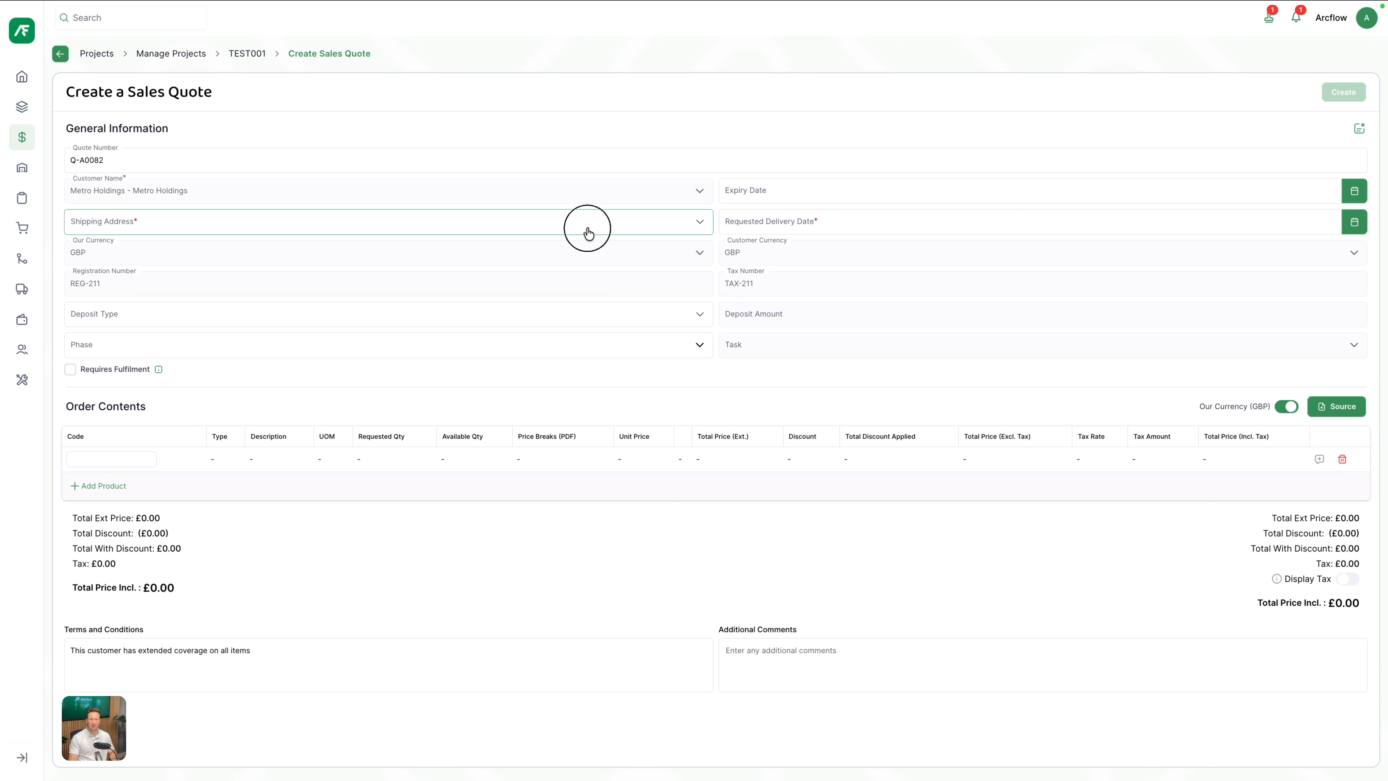
{"action": "left_click", "coordinate": [559, 269]}
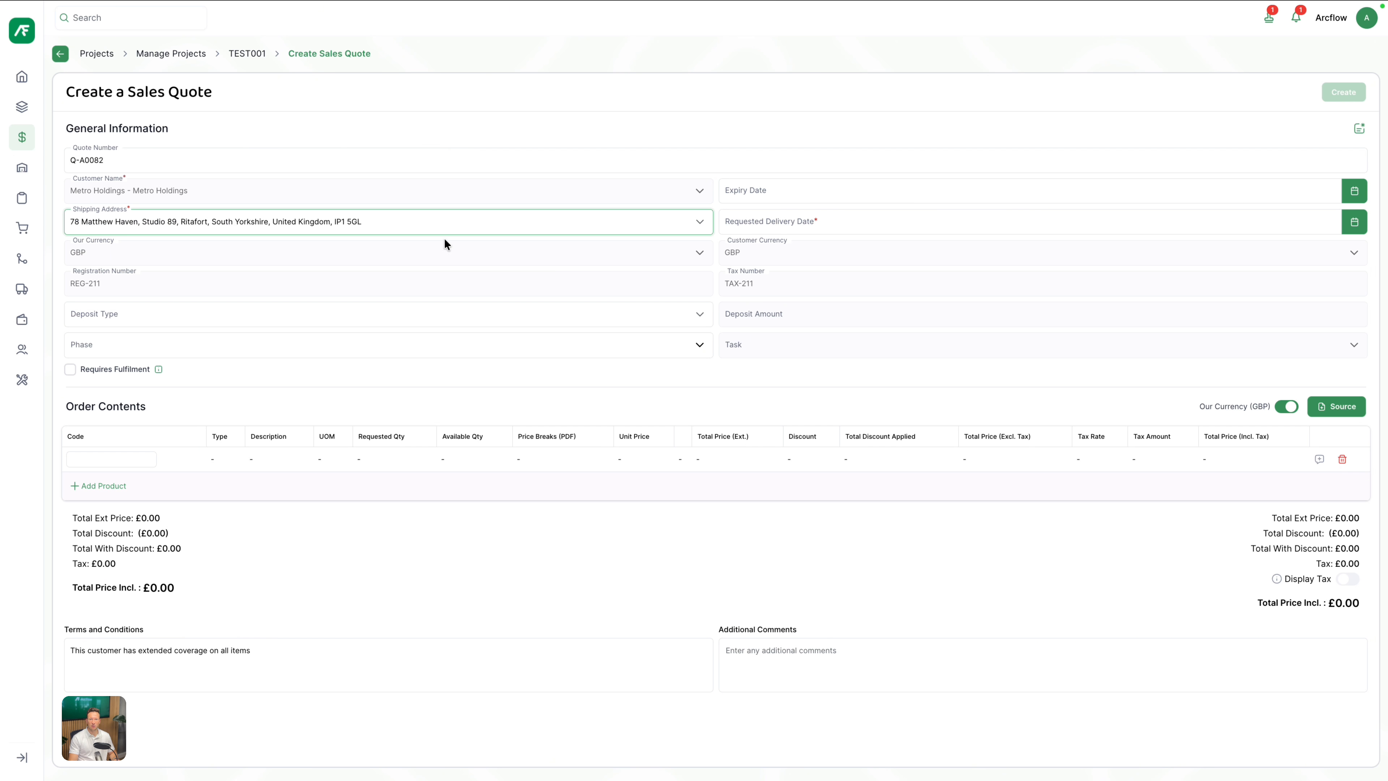
{"action": "left_click", "coordinate": [797, 190]}
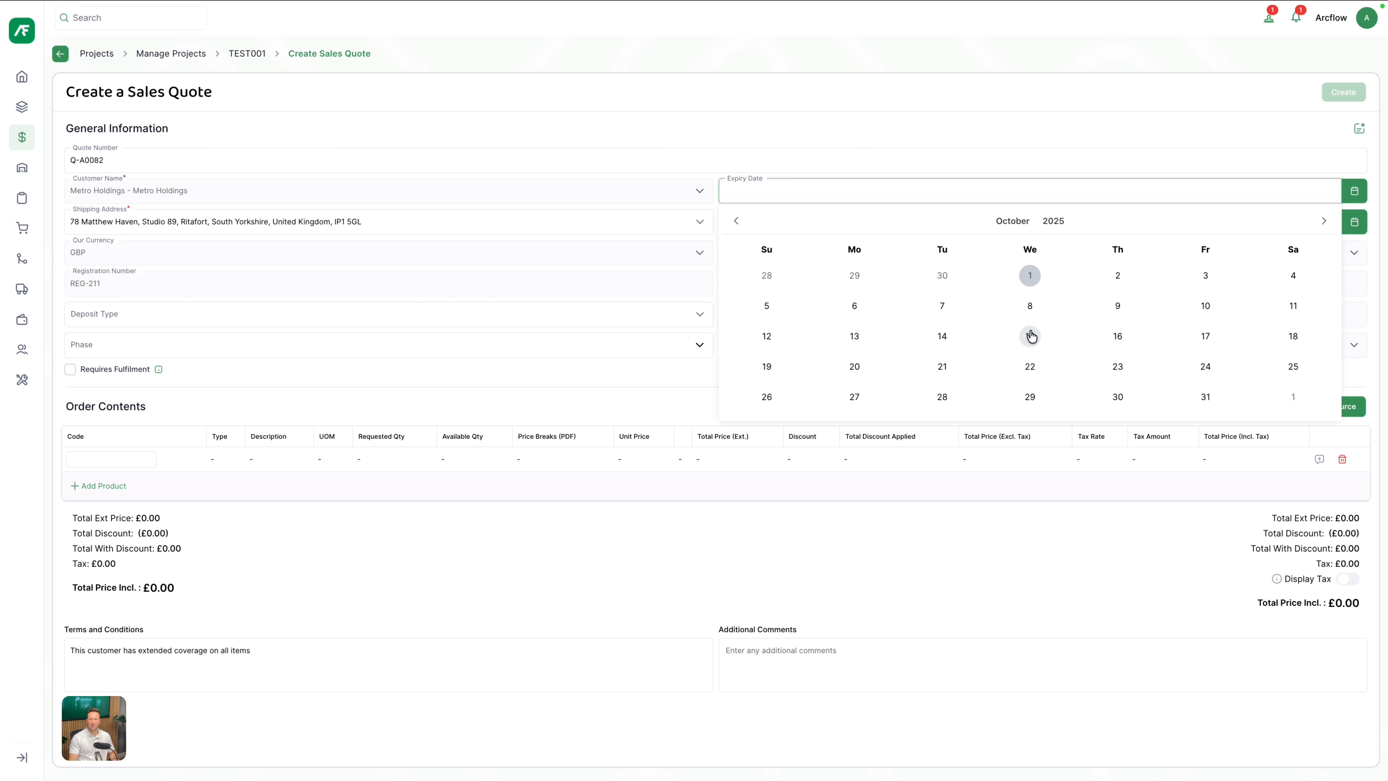
{"action": "left_click", "coordinate": [943, 307]}
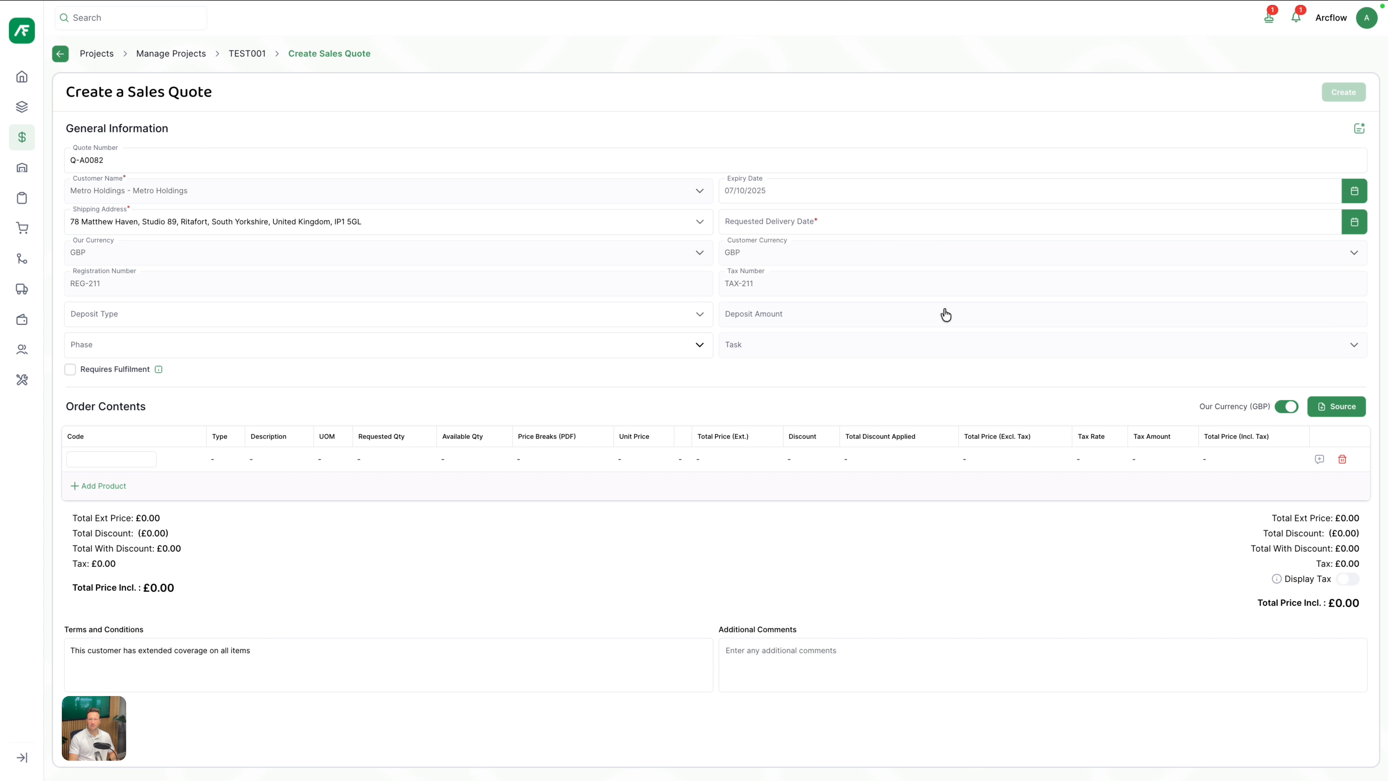
{"action": "left_click", "coordinate": [794, 229]}
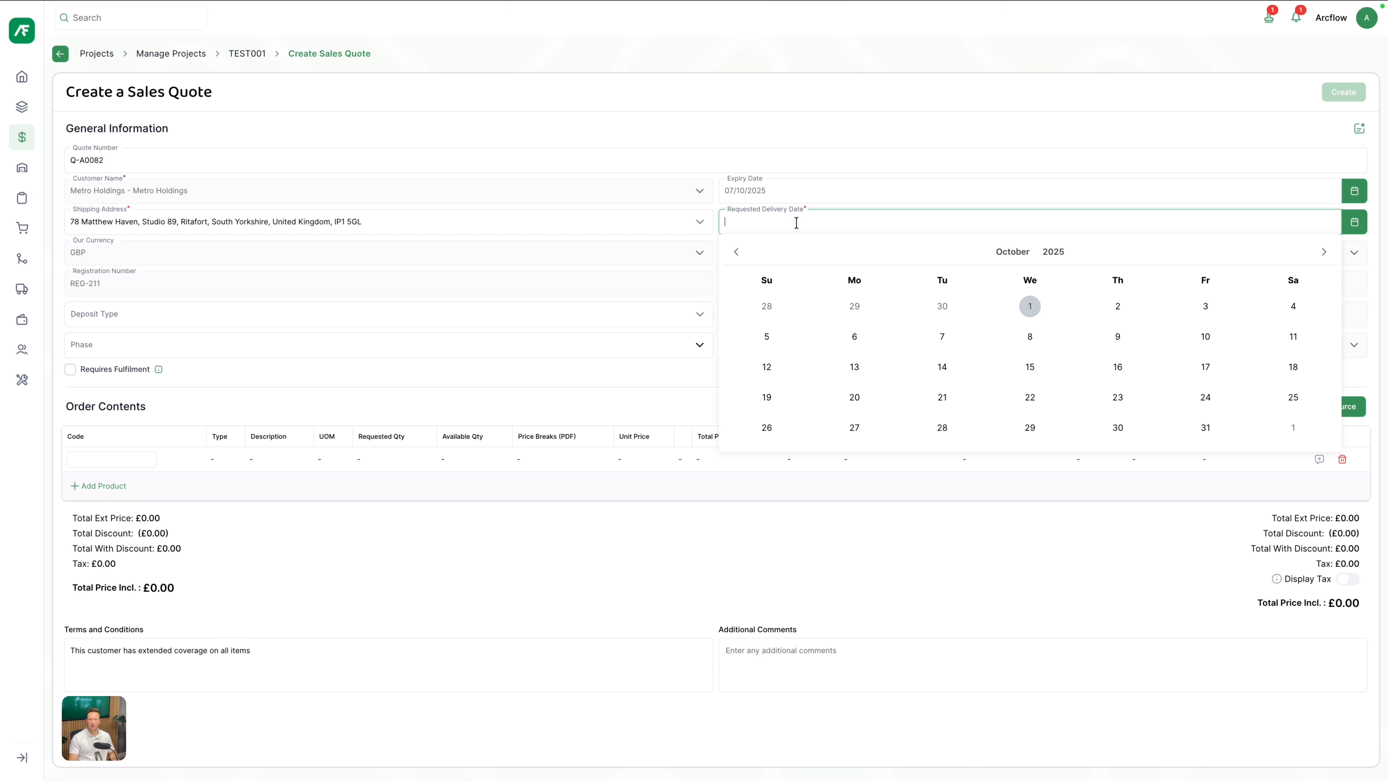
{"action": "left_click", "coordinate": [1118, 428]}
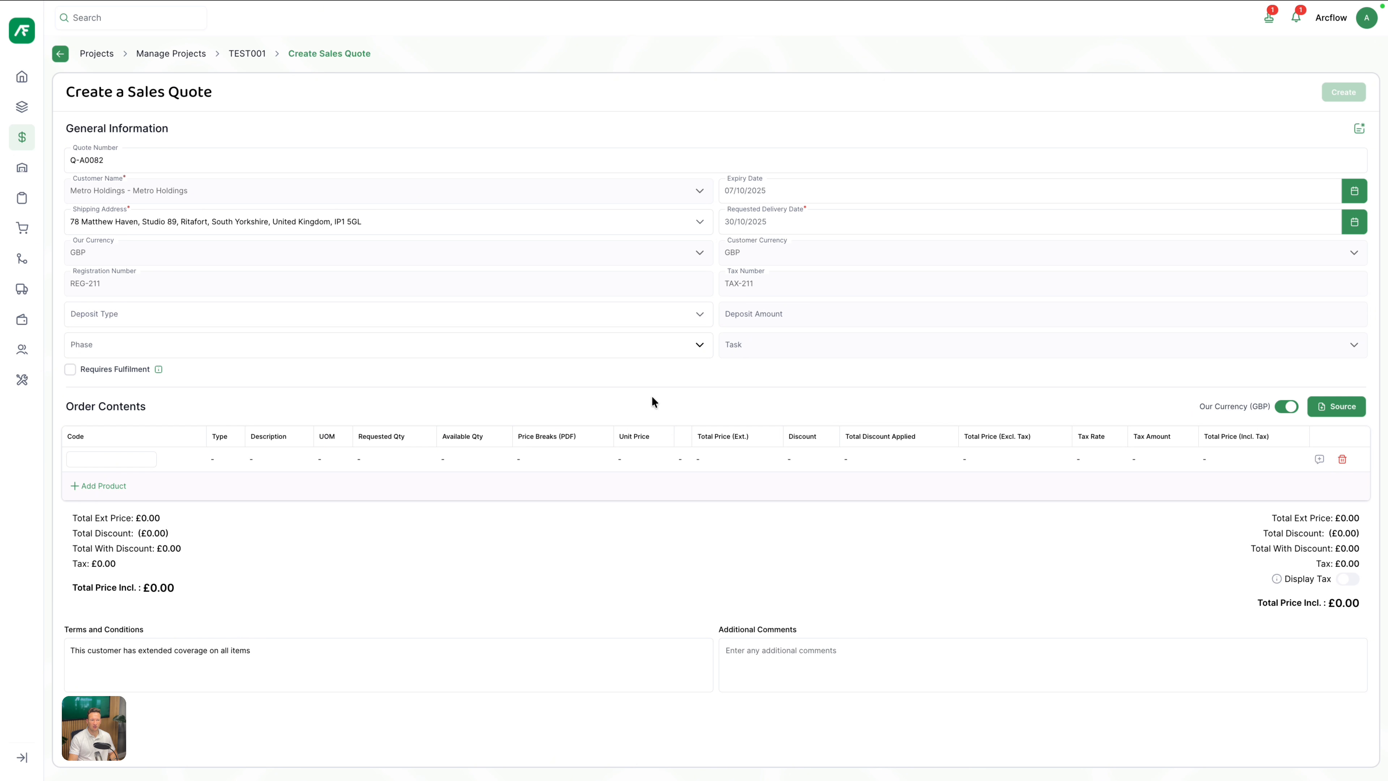
Step: Examine the quote's deposit type and phase choices, and read the explanation of the Requires Fulfilment option
{"action": "left_click", "coordinate": [601, 313]}
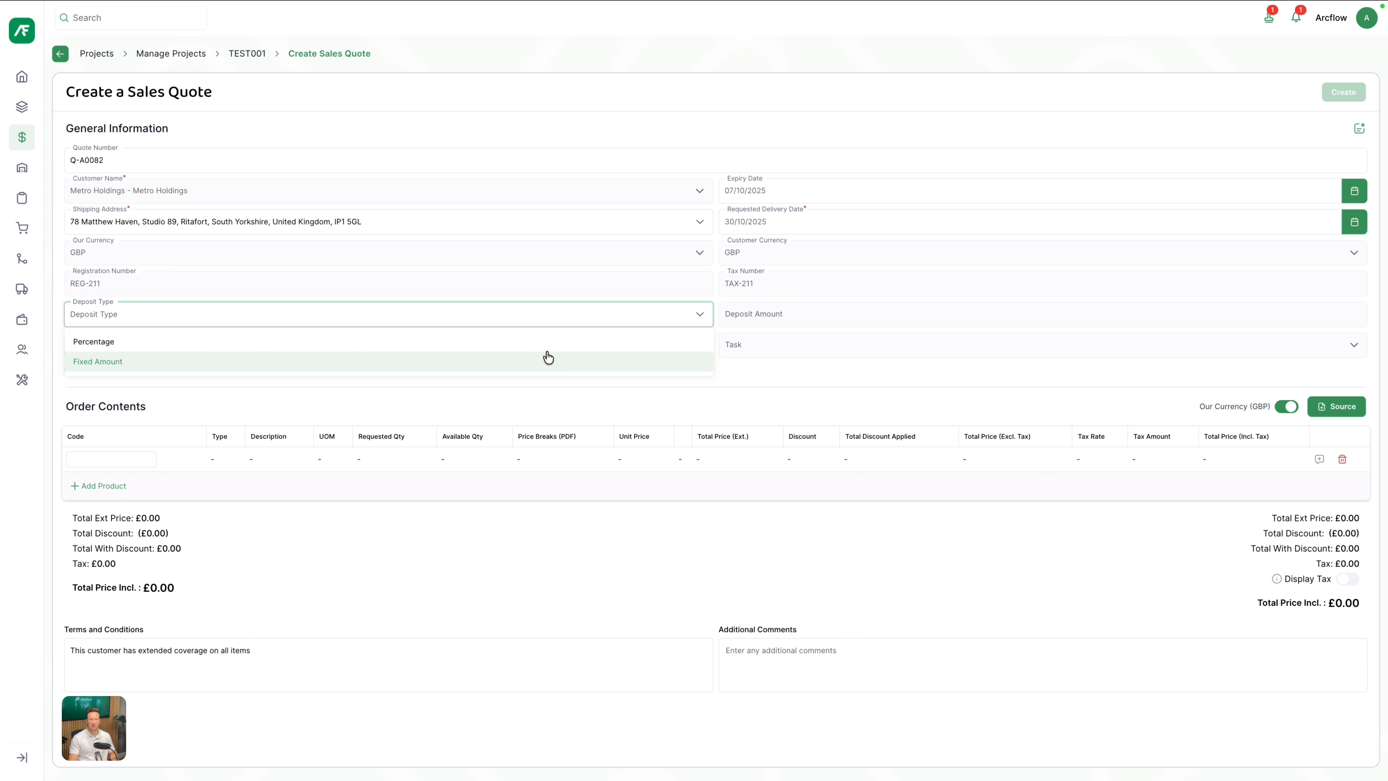
{"action": "left_click", "coordinate": [800, 375]}
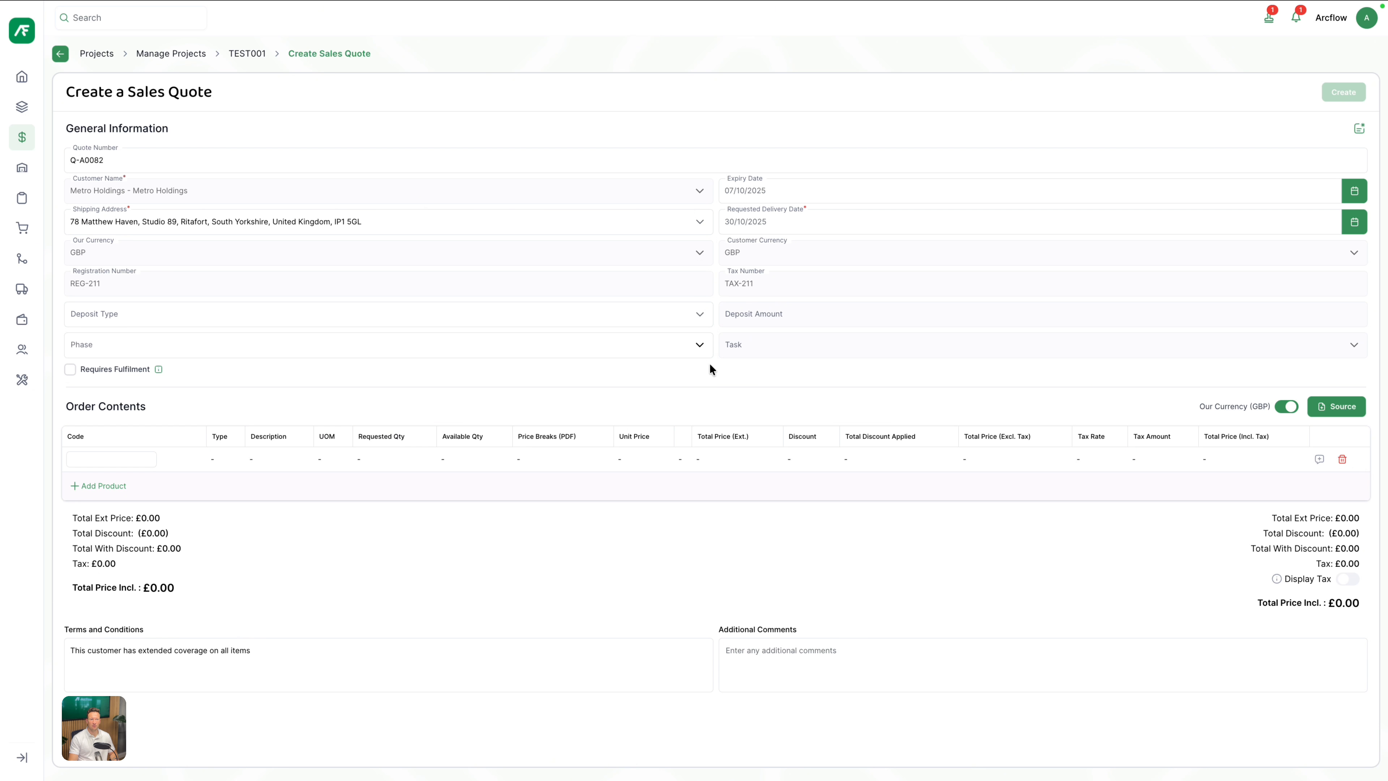
{"action": "left_click", "coordinate": [398, 350]}
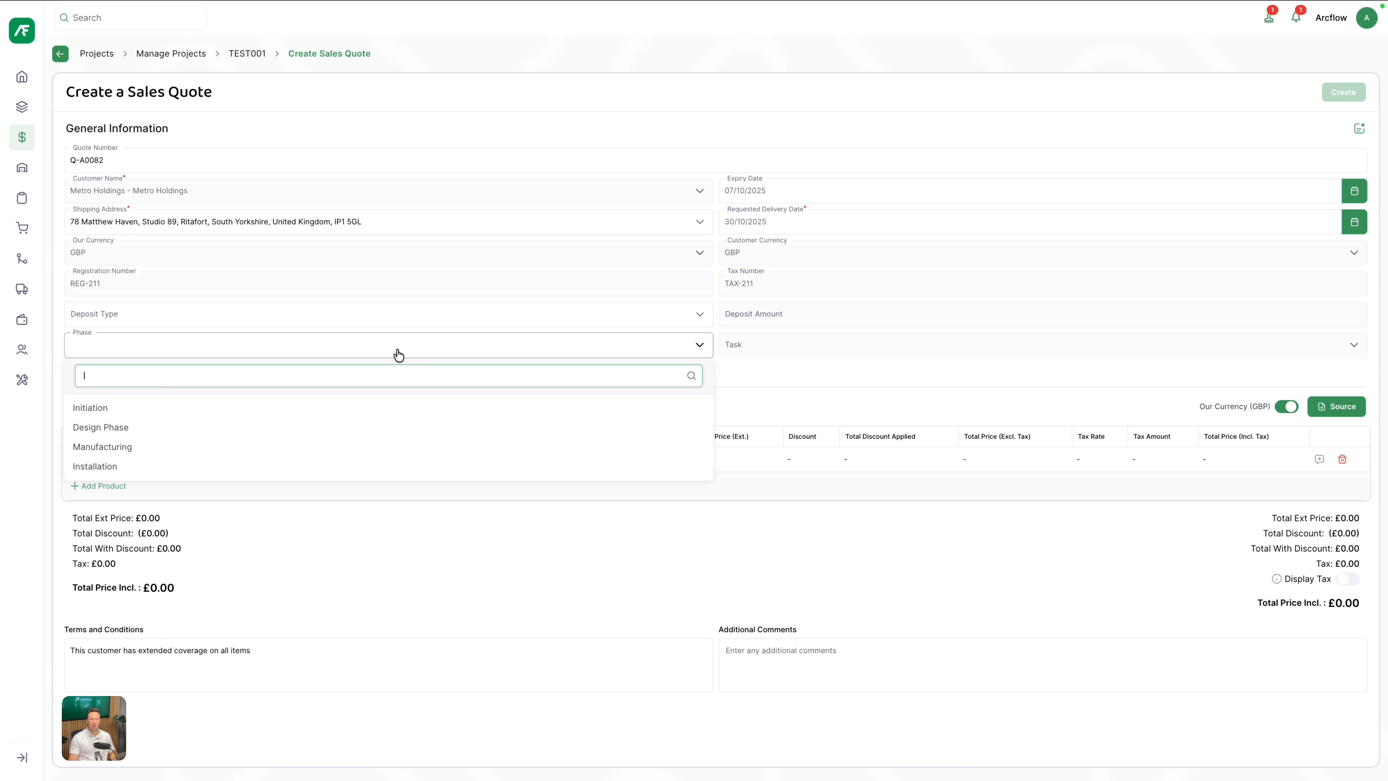
{"action": "left_click", "coordinate": [804, 383]}
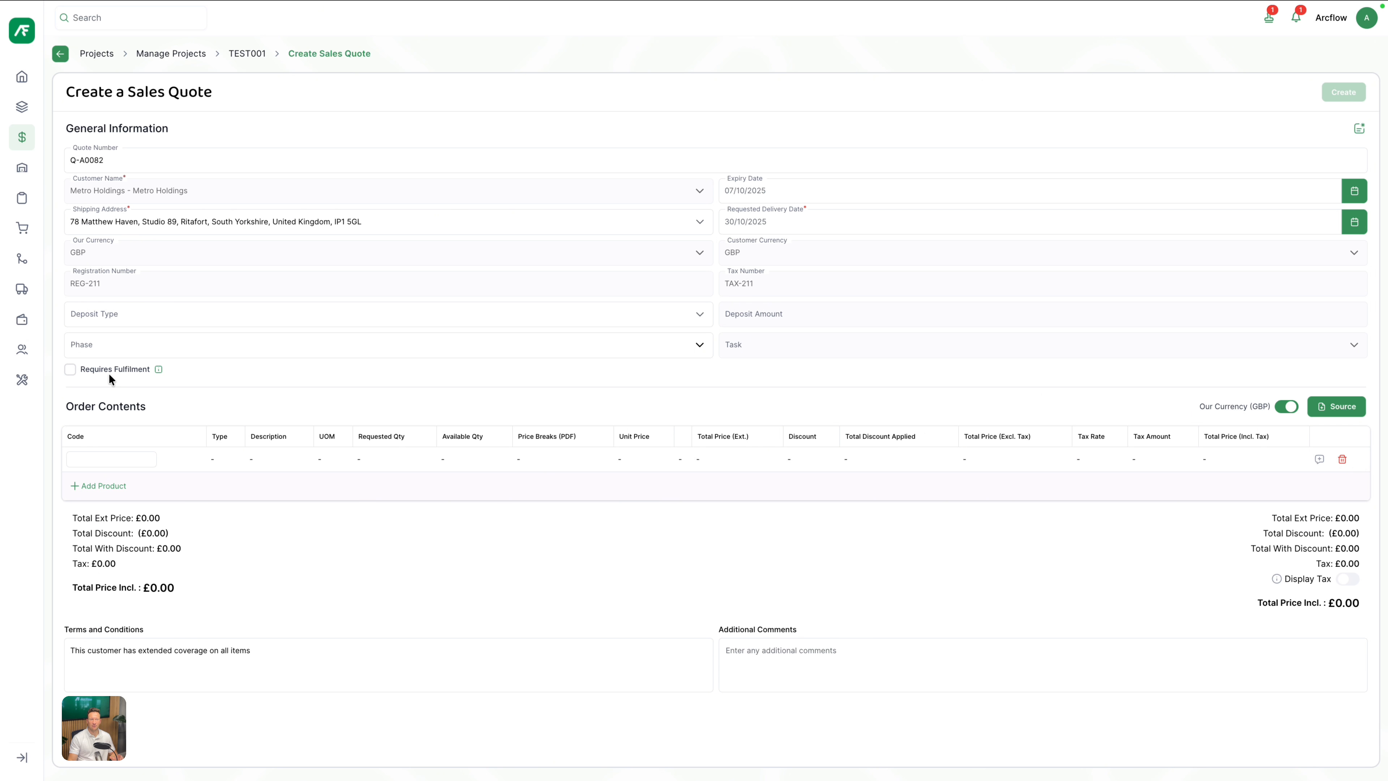
{"action": "left_click", "coordinate": [159, 370]}
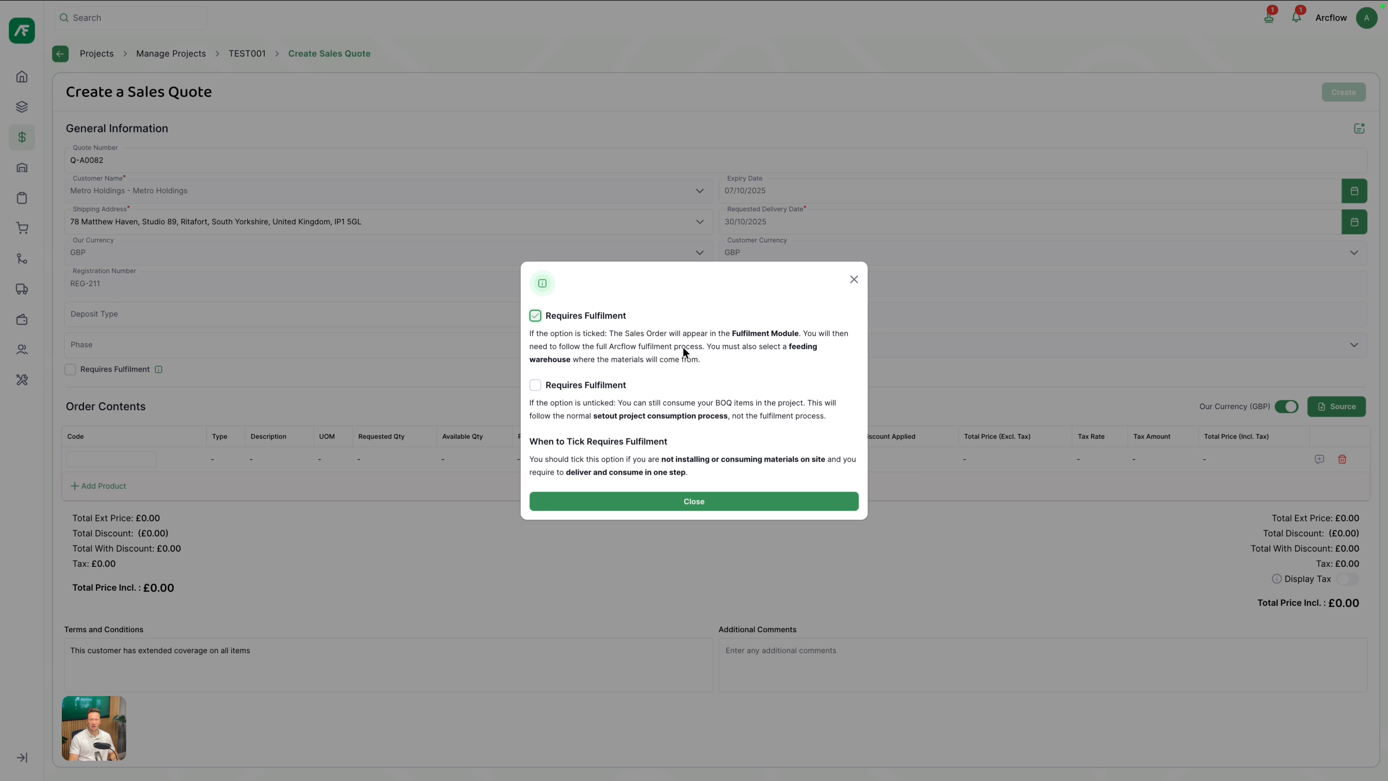
{"action": "left_click", "coordinate": [473, 337]}
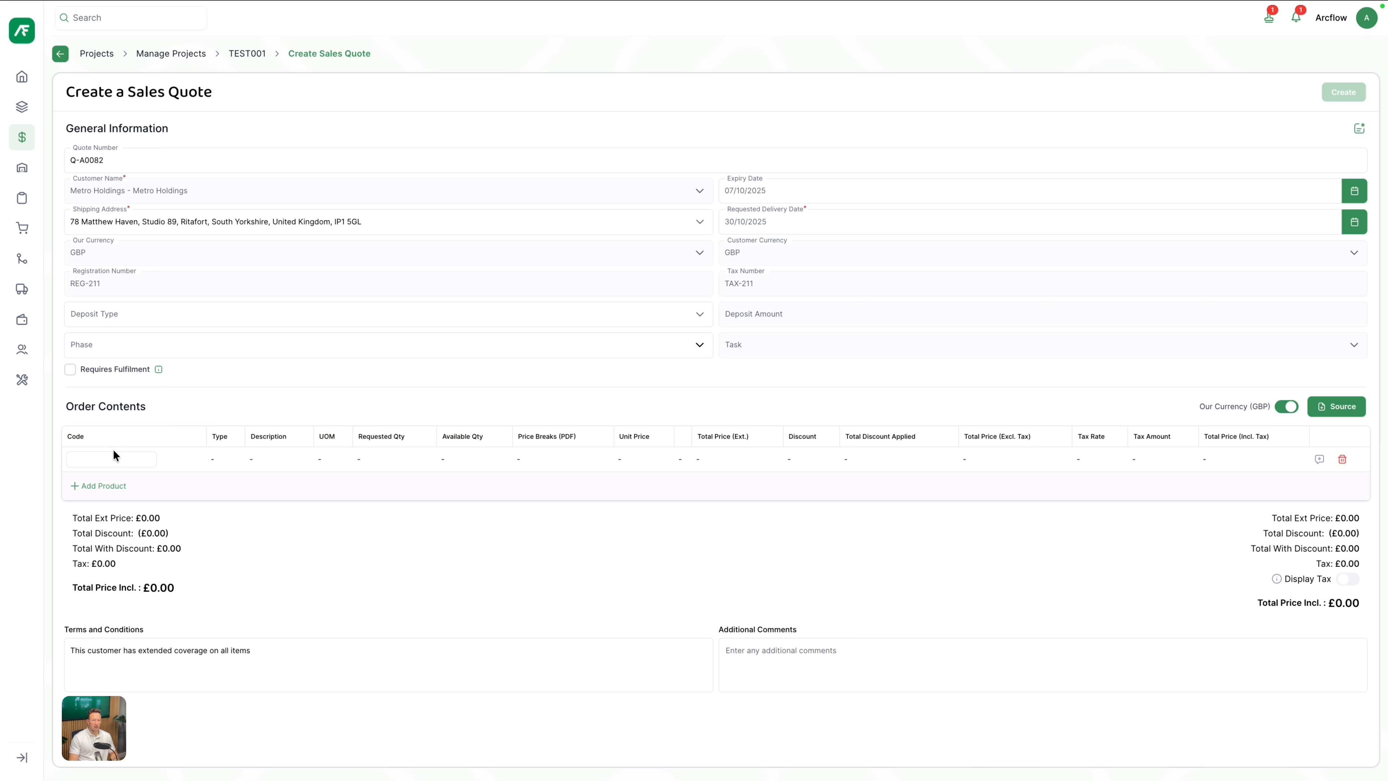
Step: Import the Design cost bucket from the project into the quote's order contents
{"action": "left_click", "coordinate": [122, 458]}
{"action": "left_click", "coordinate": [1344, 409]}
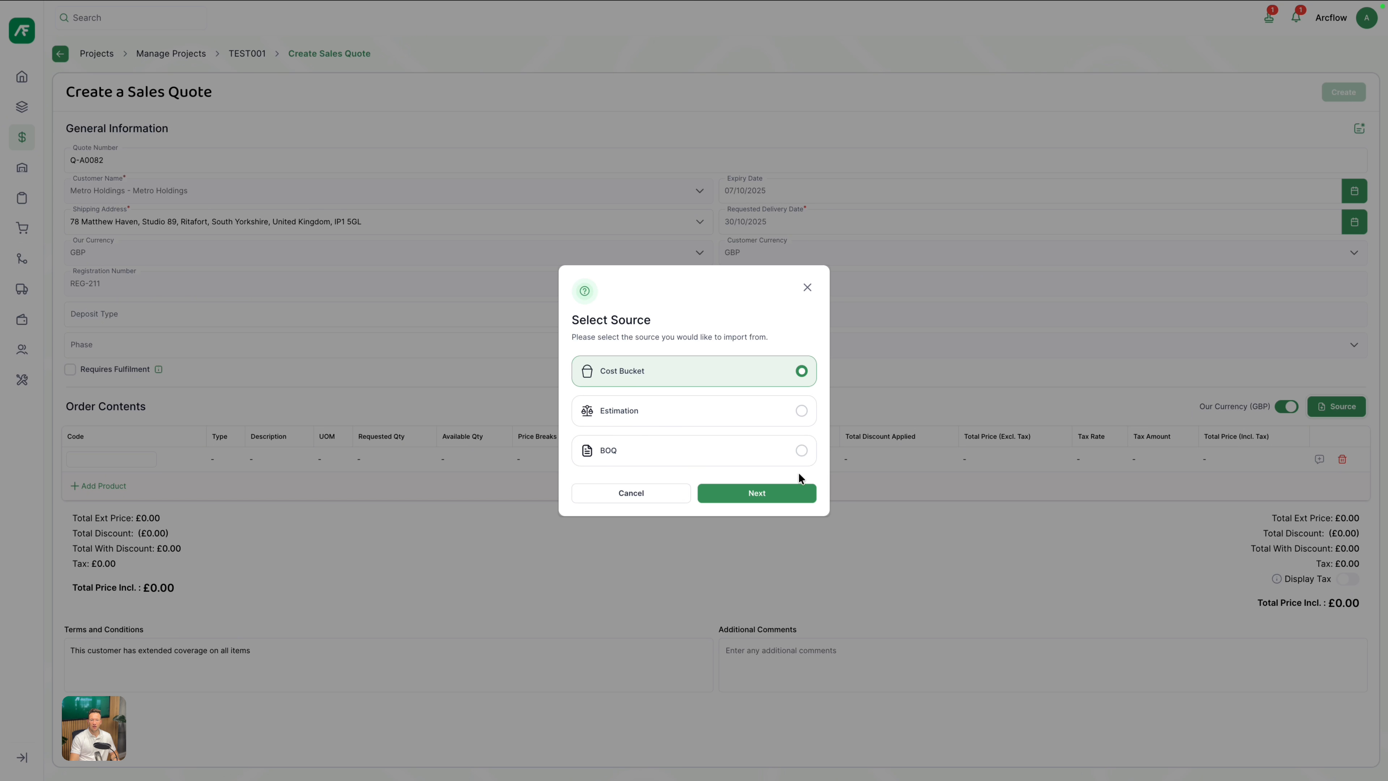
{"action": "left_click", "coordinate": [771, 492]}
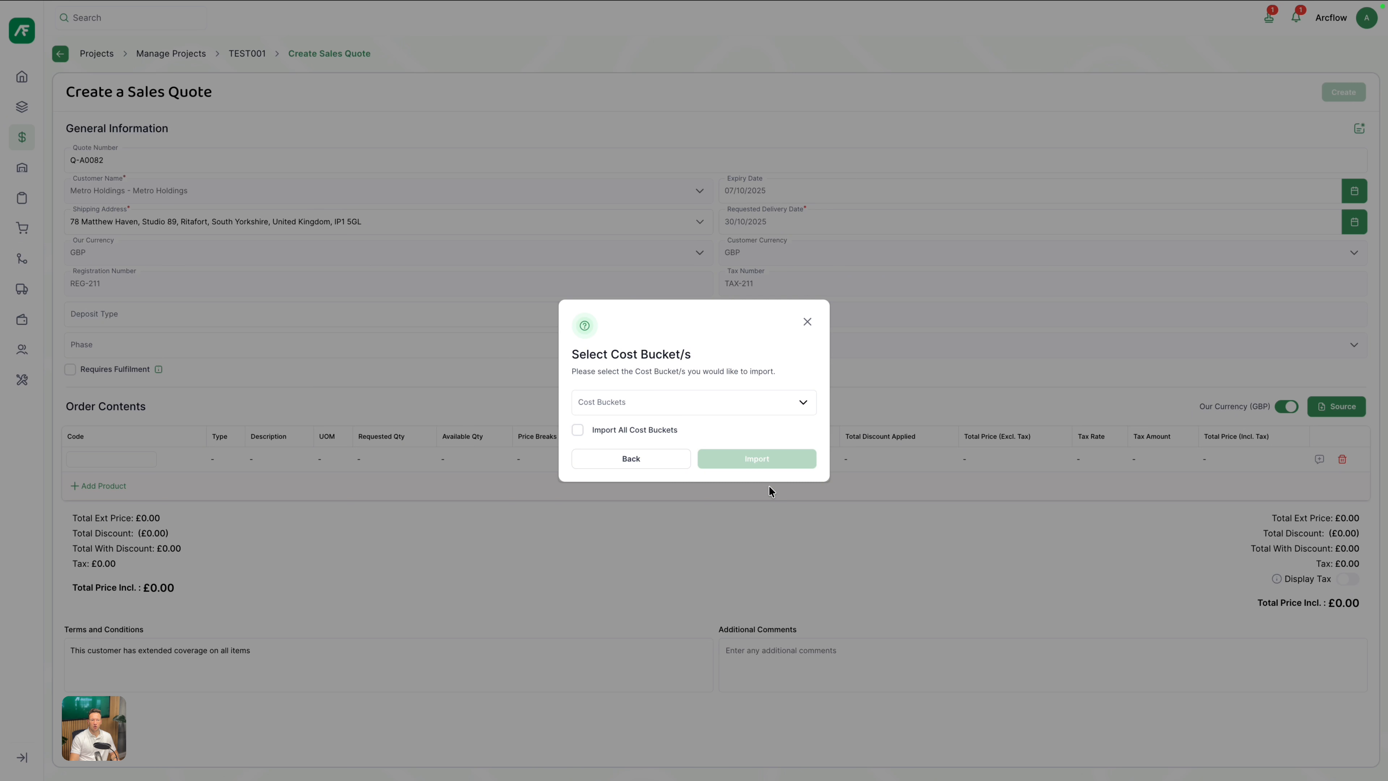
{"action": "left_click", "coordinate": [693, 407]}
{"action": "left_click", "coordinate": [588, 471]}
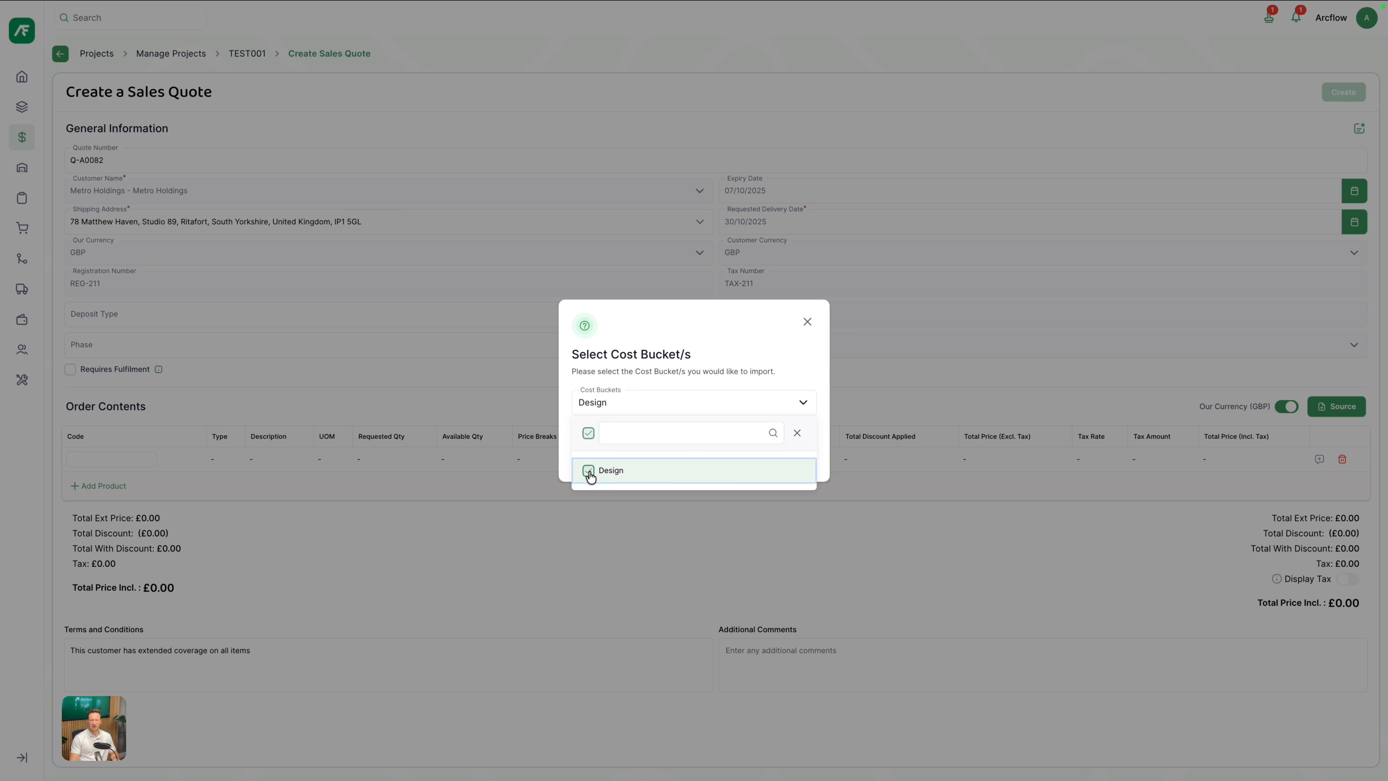
{"action": "key", "text": "Escape"}
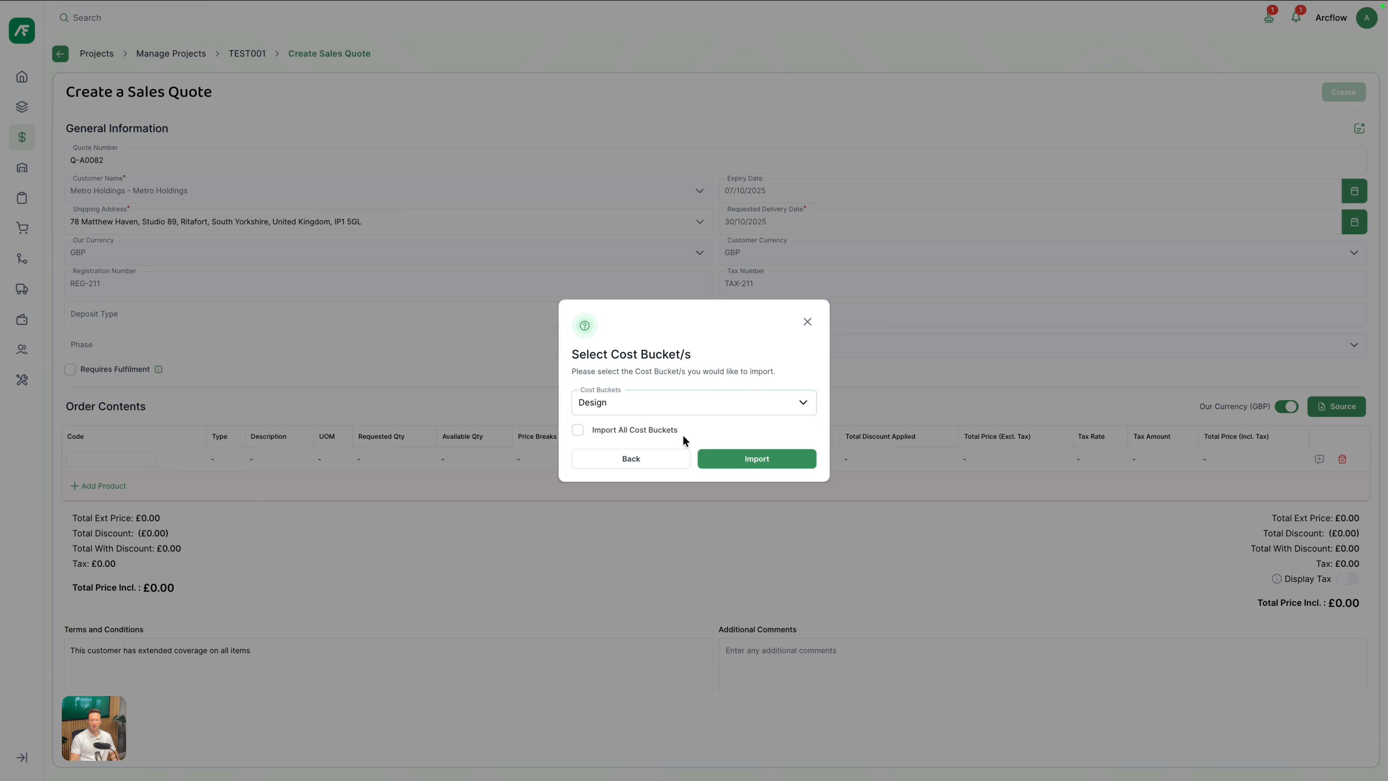
{"action": "left_click", "coordinate": [735, 466]}
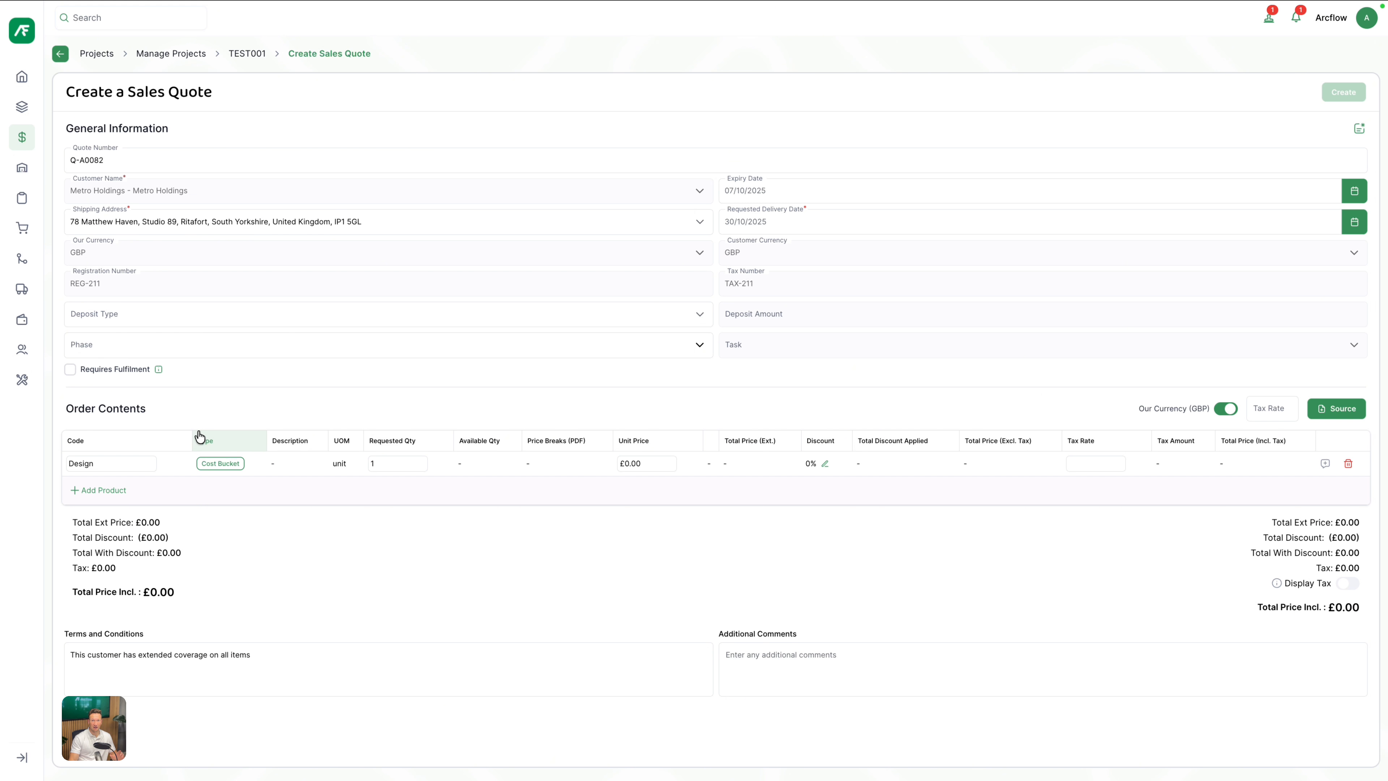
Step: Import all estimations, including Design Phase and Manufacturing, into the quote, exploded into individual cost items
{"action": "left_click", "coordinate": [1347, 418]}
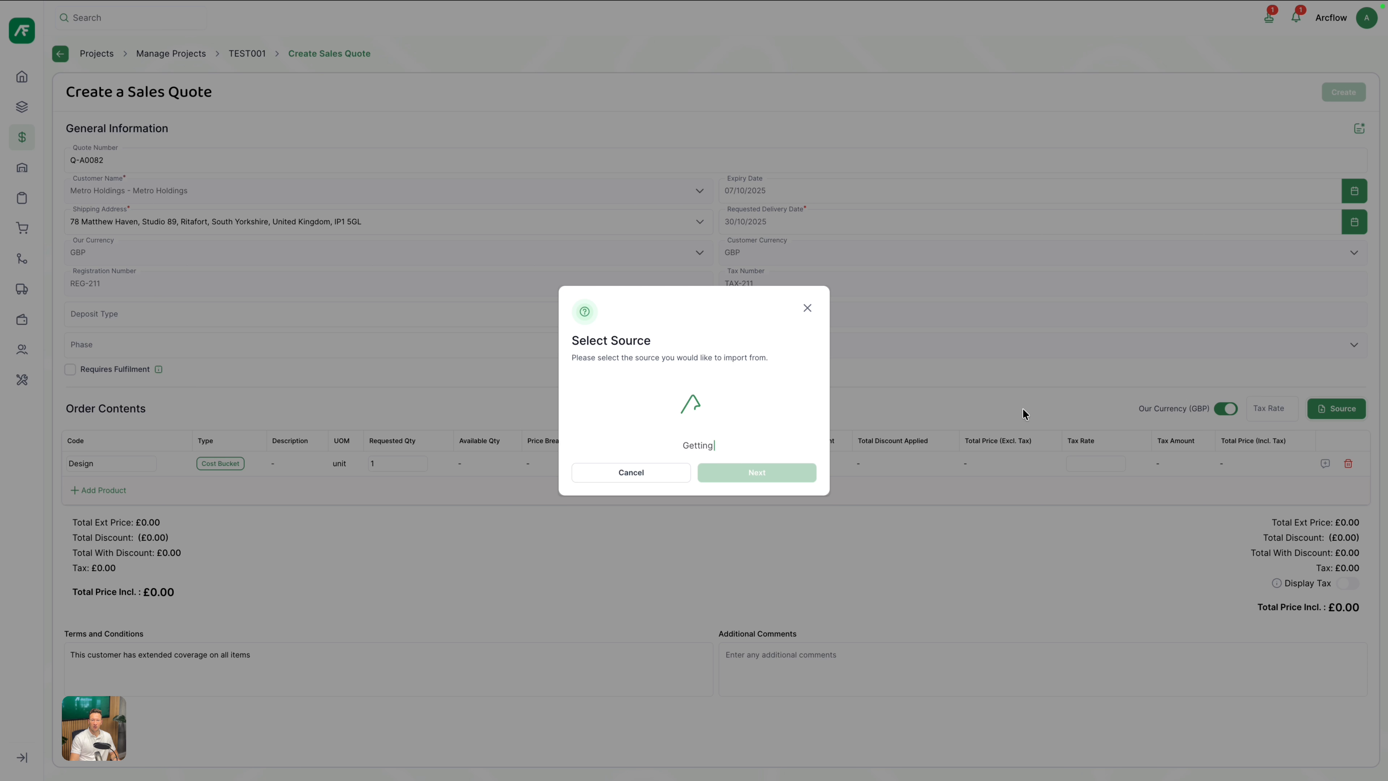
{"action": "left_click", "coordinate": [689, 410]}
{"action": "left_click", "coordinate": [774, 490]}
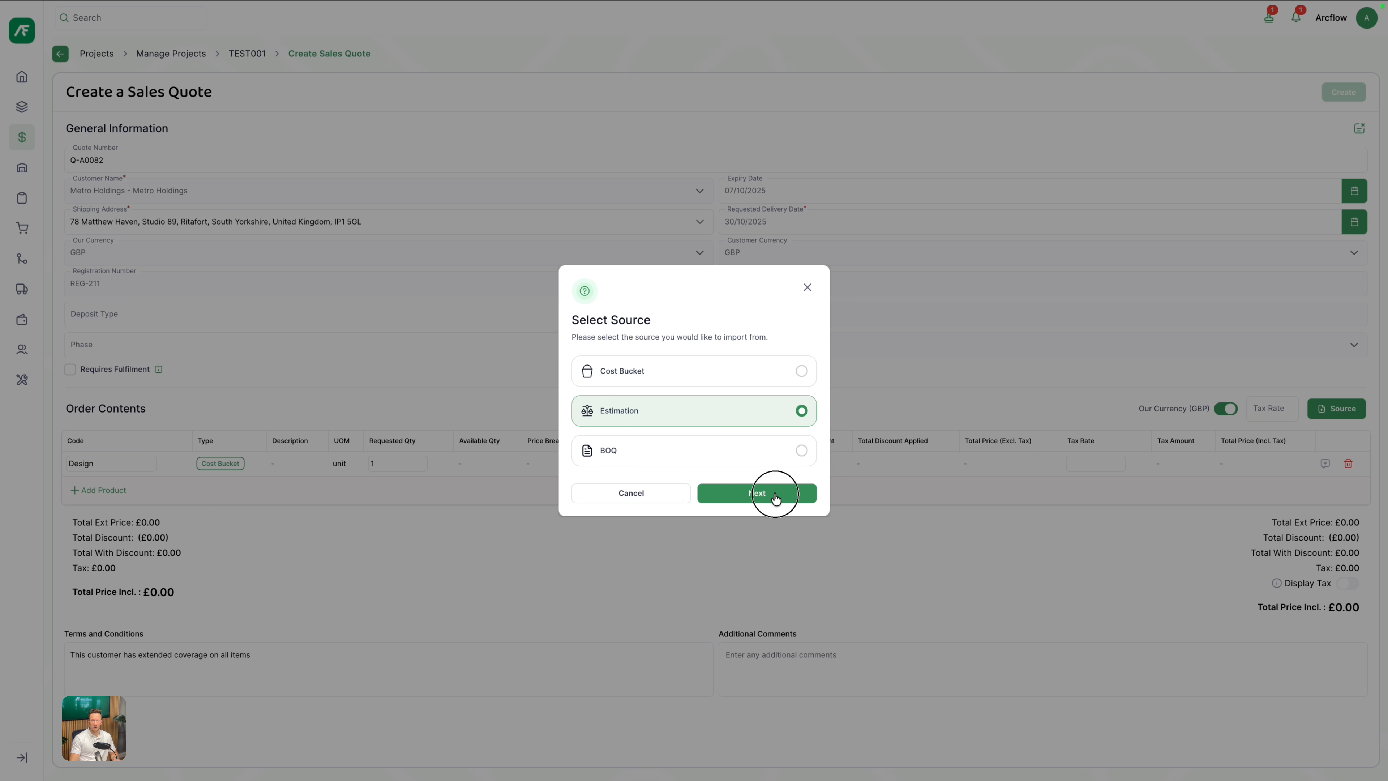
{"action": "left_click", "coordinate": [708, 407]}
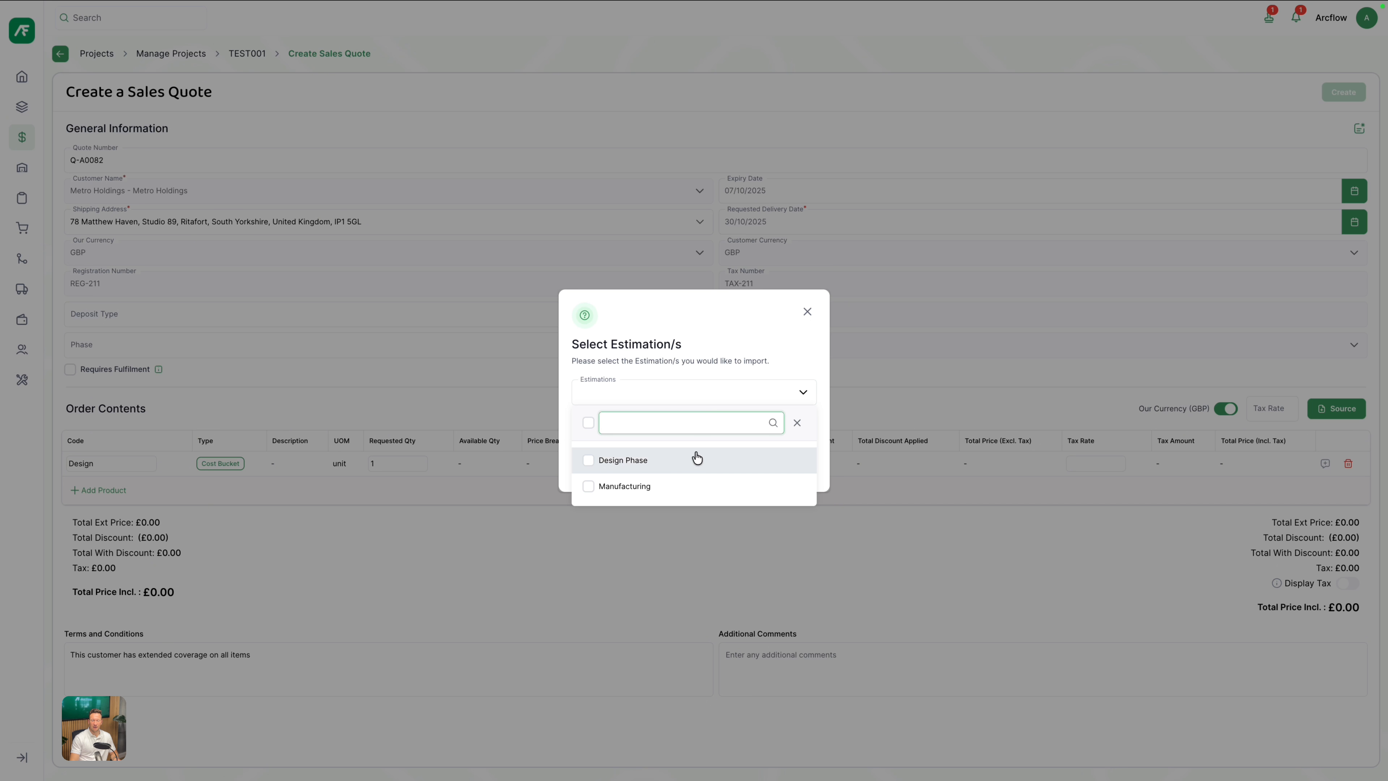
{"action": "left_click", "coordinate": [589, 463]}
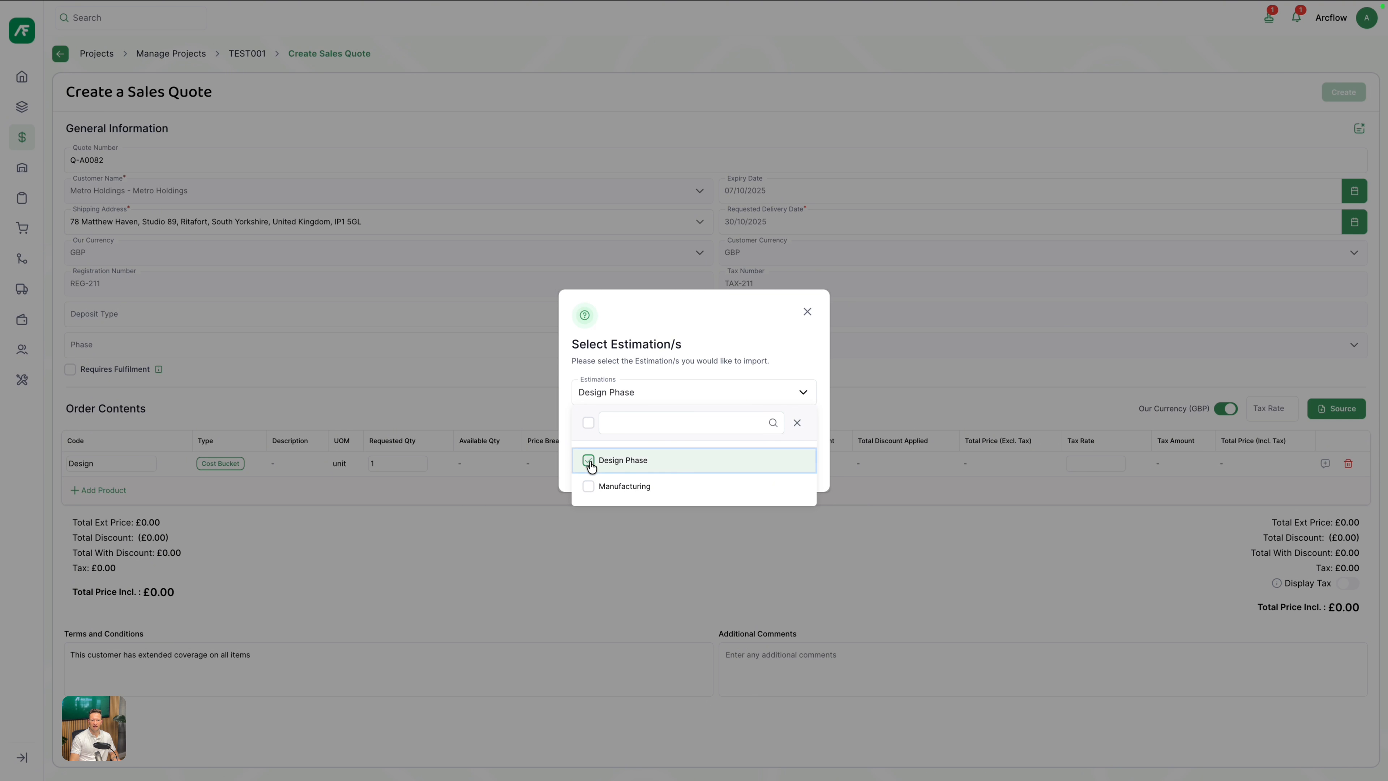
{"action": "left_click", "coordinate": [589, 486]}
{"action": "left_click", "coordinate": [763, 332]}
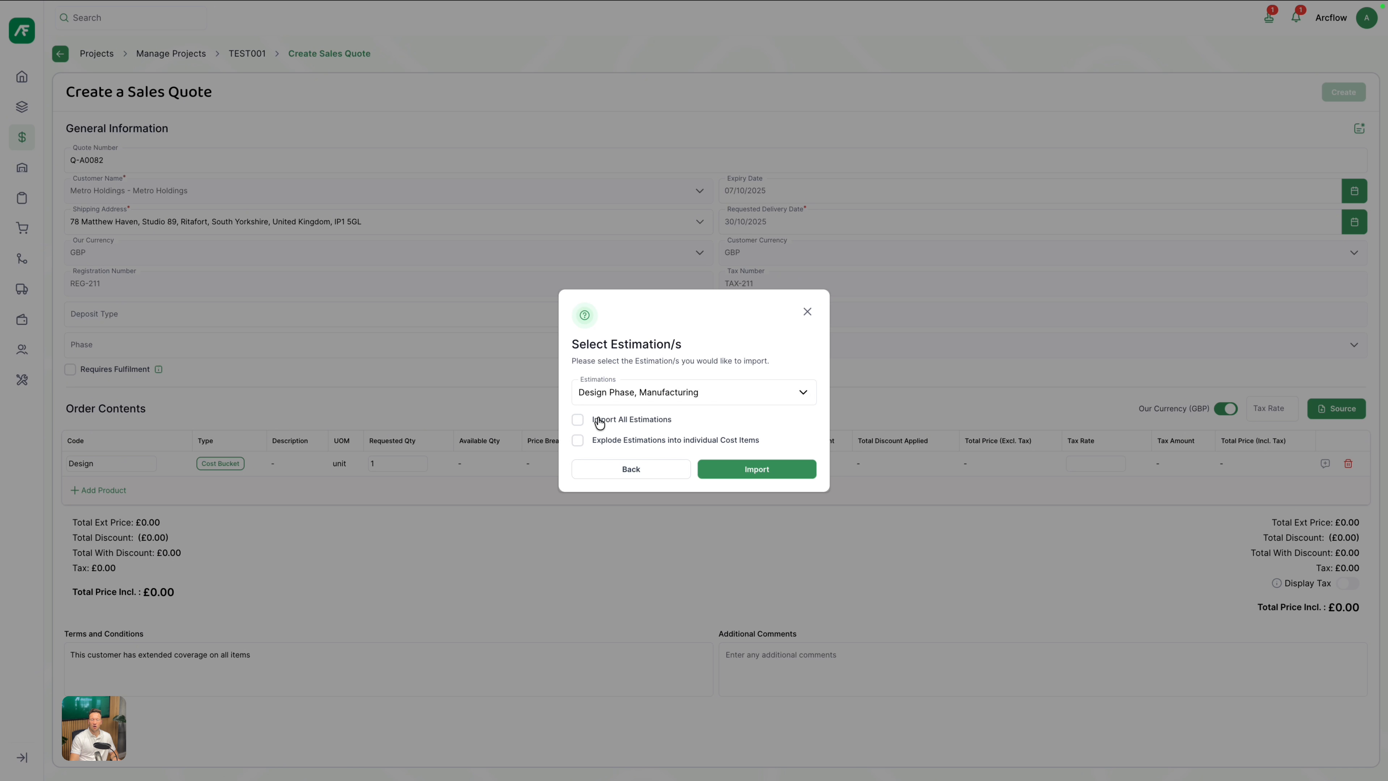
{"action": "left_click", "coordinate": [577, 421]}
{"action": "left_click", "coordinate": [578, 442]}
{"action": "left_click", "coordinate": [766, 468]}
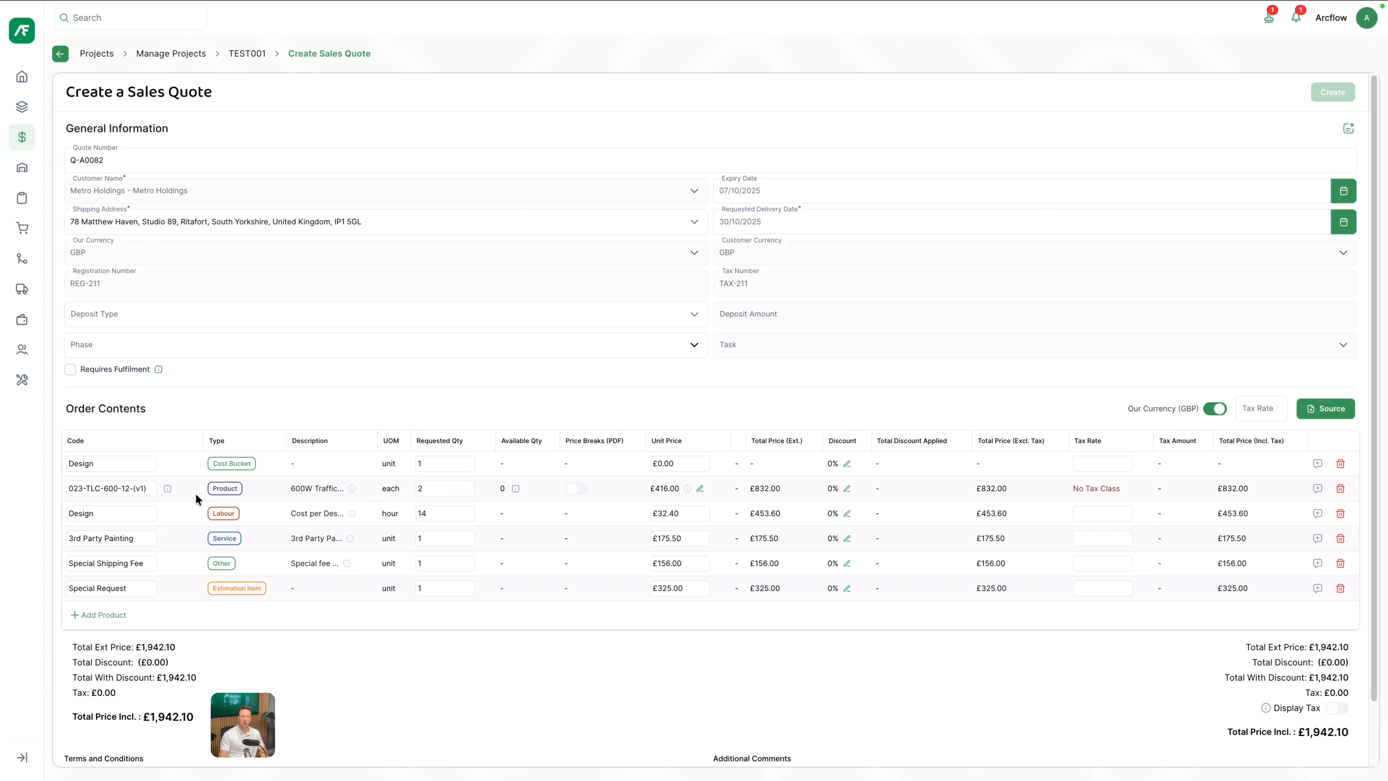
Step: Import the Initiation and Manufacturing phases from the BOQ into the quote's order contents without exploding them into cost items
{"action": "left_click", "coordinate": [116, 464]}
{"action": "left_click", "coordinate": [1328, 409]}
{"action": "left_click", "coordinate": [688, 446]}
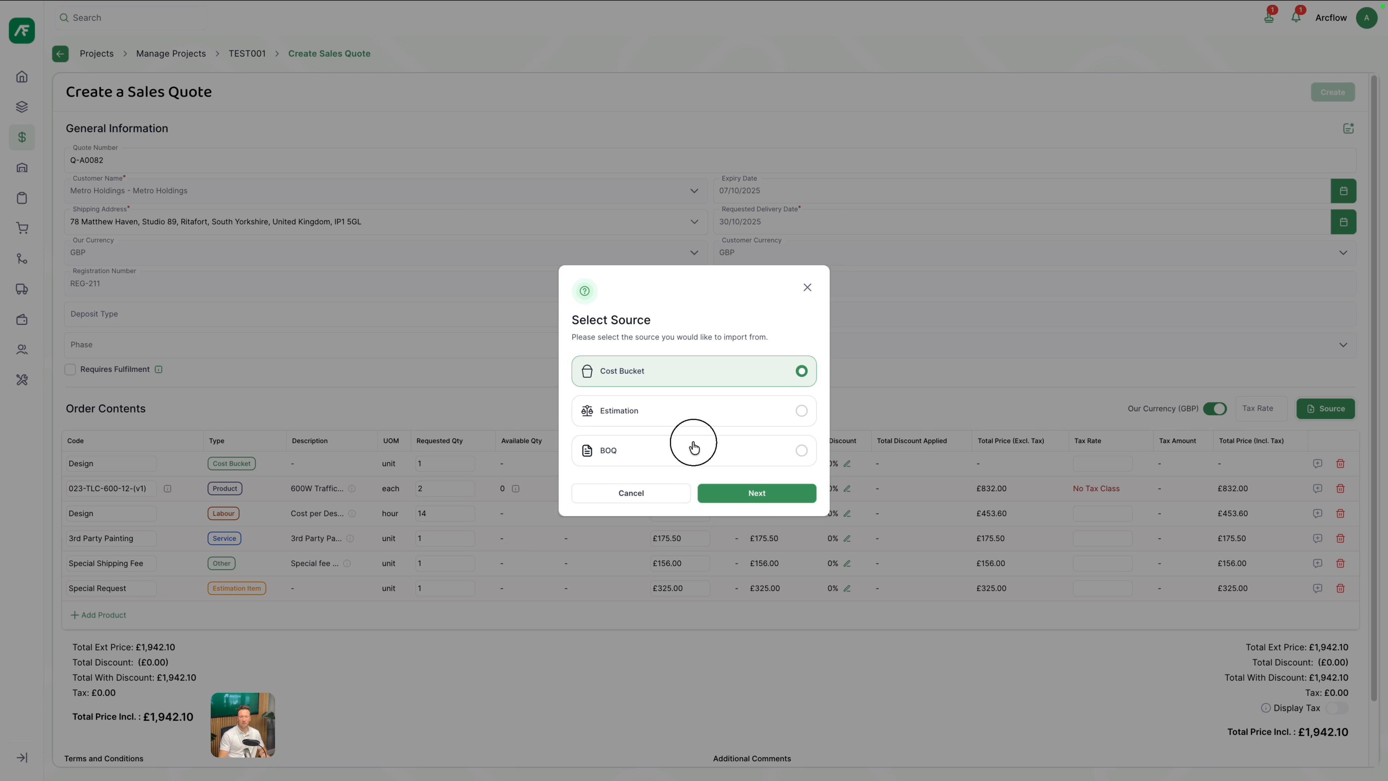
{"action": "left_click", "coordinate": [784, 492]}
{"action": "left_click", "coordinate": [722, 397]}
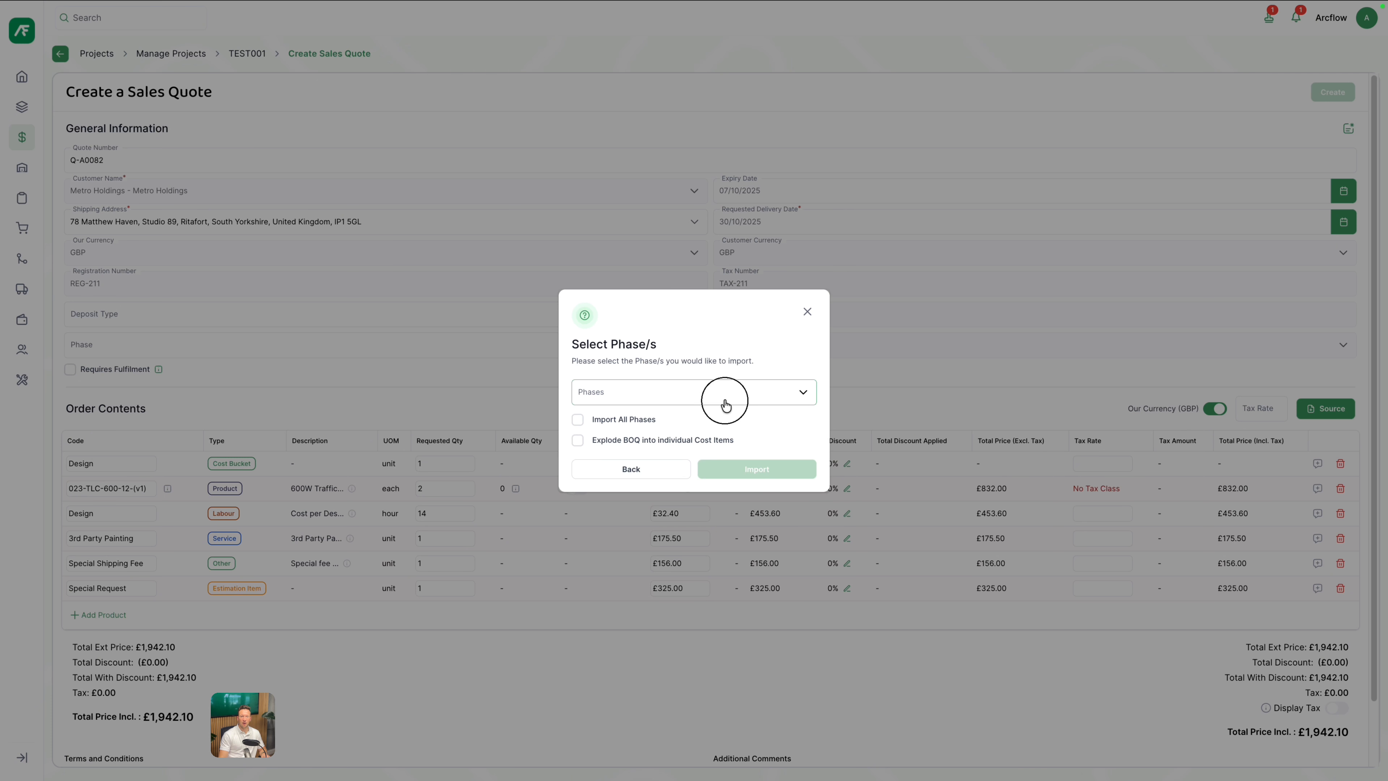
{"action": "left_click", "coordinate": [680, 461]}
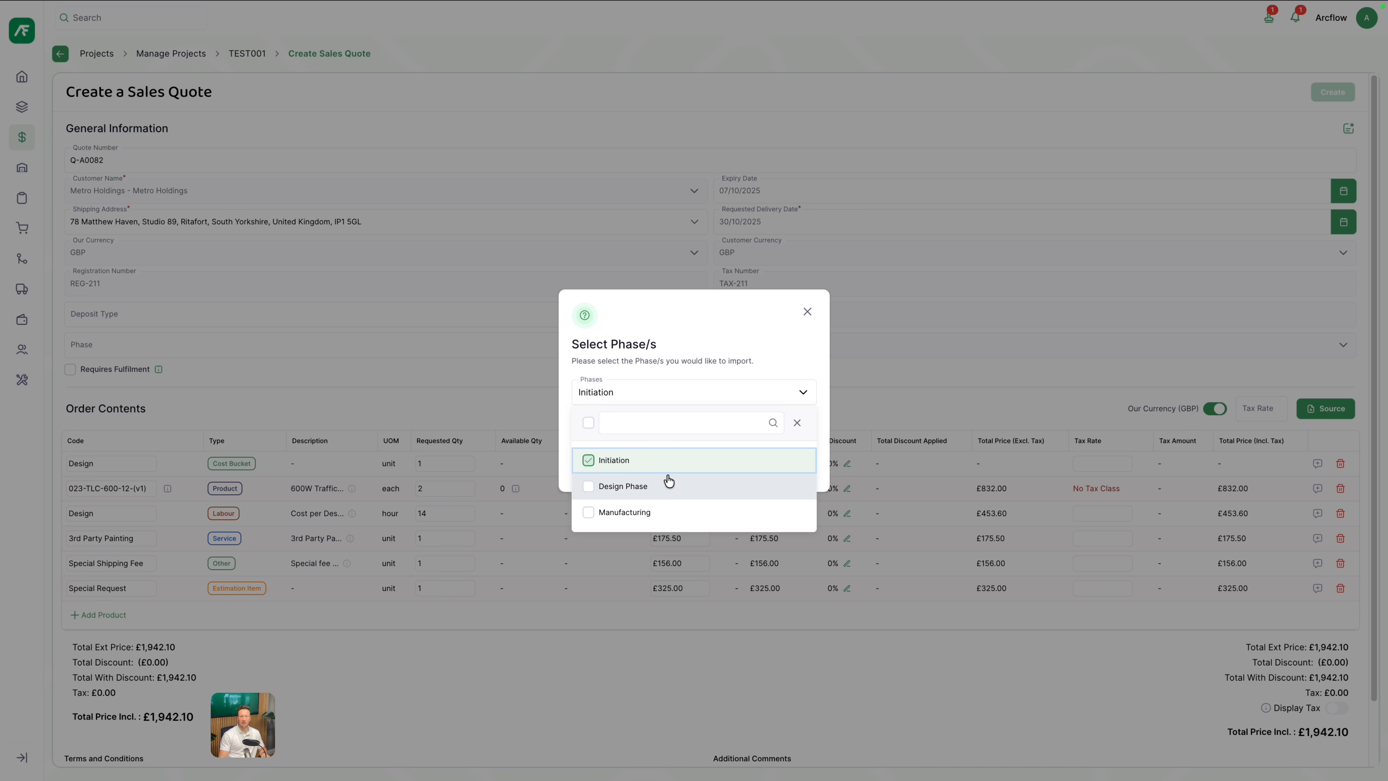
{"action": "left_click", "coordinate": [678, 513]}
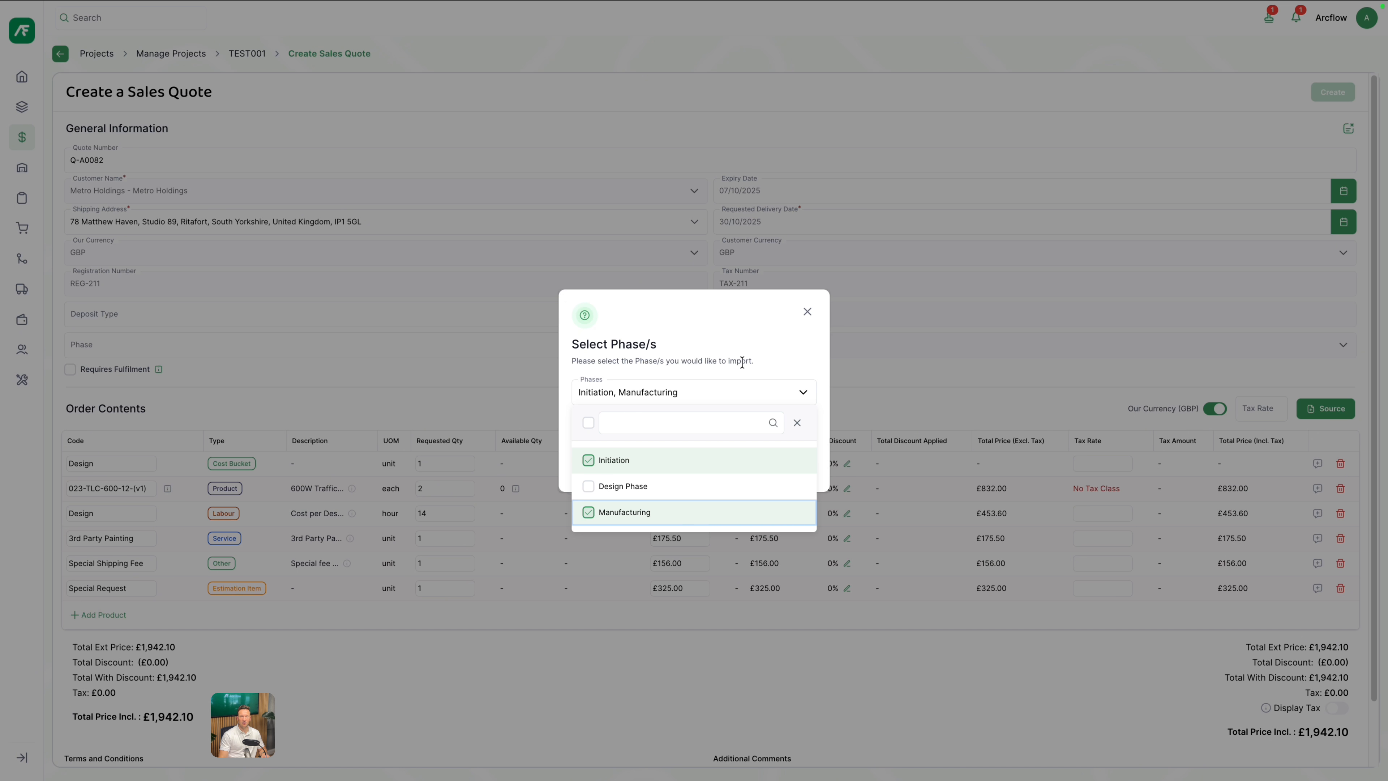
{"action": "left_click", "coordinate": [755, 340]}
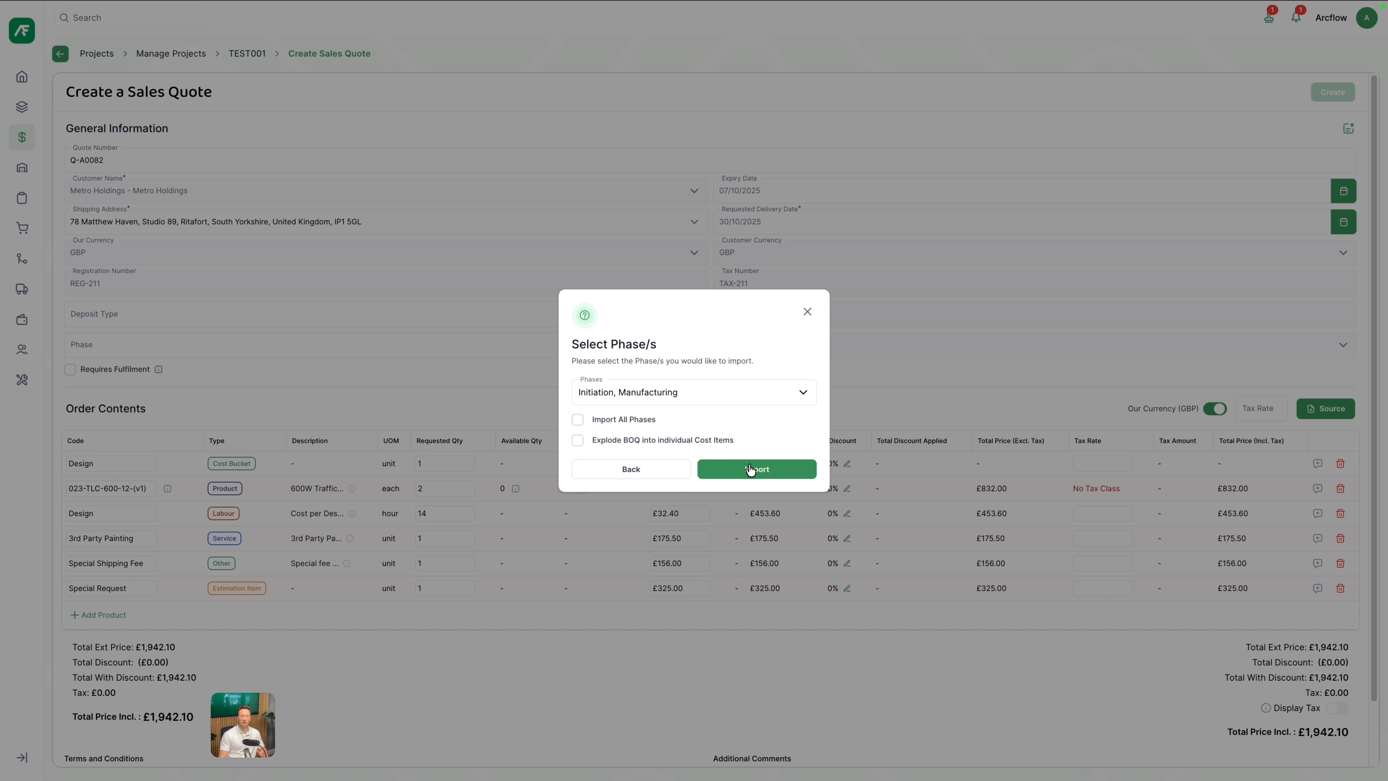
{"action": "left_click", "coordinate": [767, 468]}
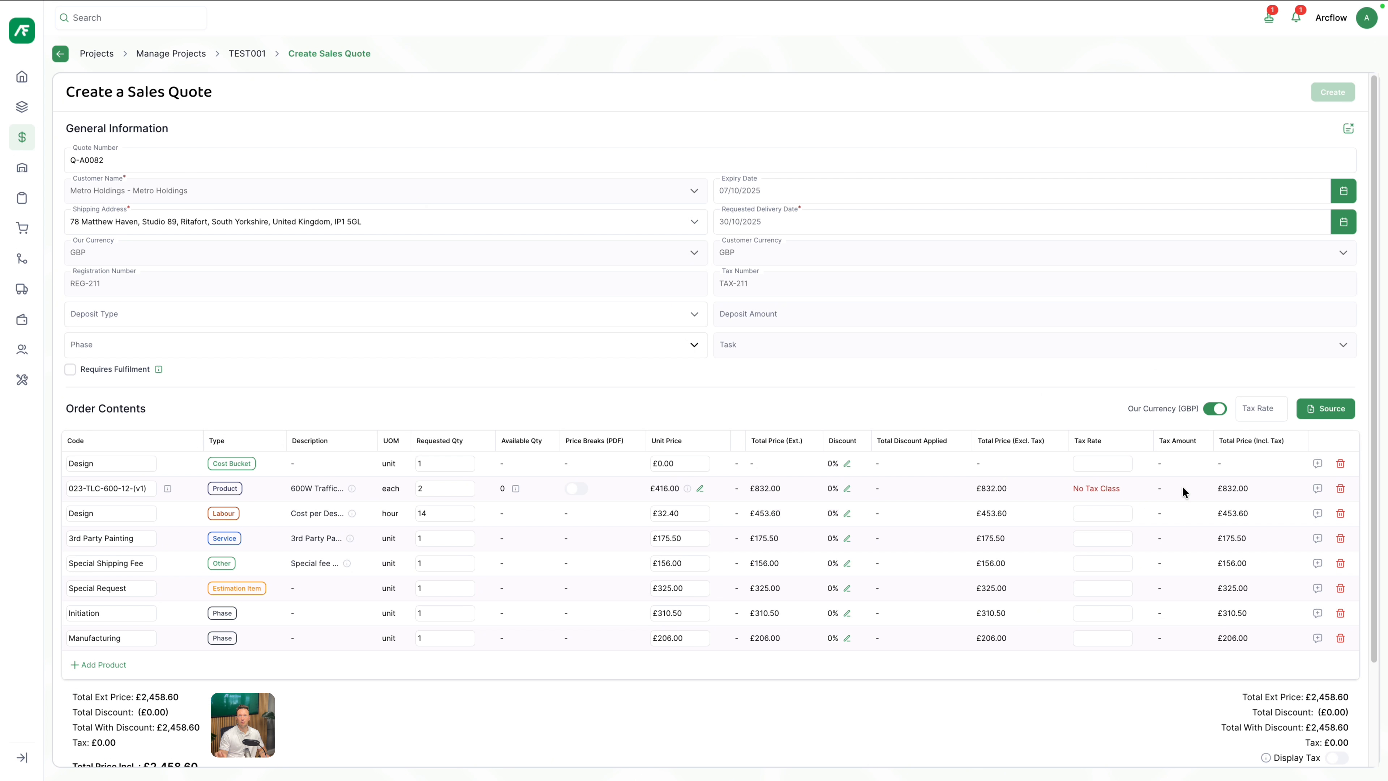
Step: Apply a 15% tax rate to the quote's order contents and check the Our Currency (GBP) display switch
{"action": "left_click", "coordinate": [1263, 407]}
{"action": "type", "text": "15"}
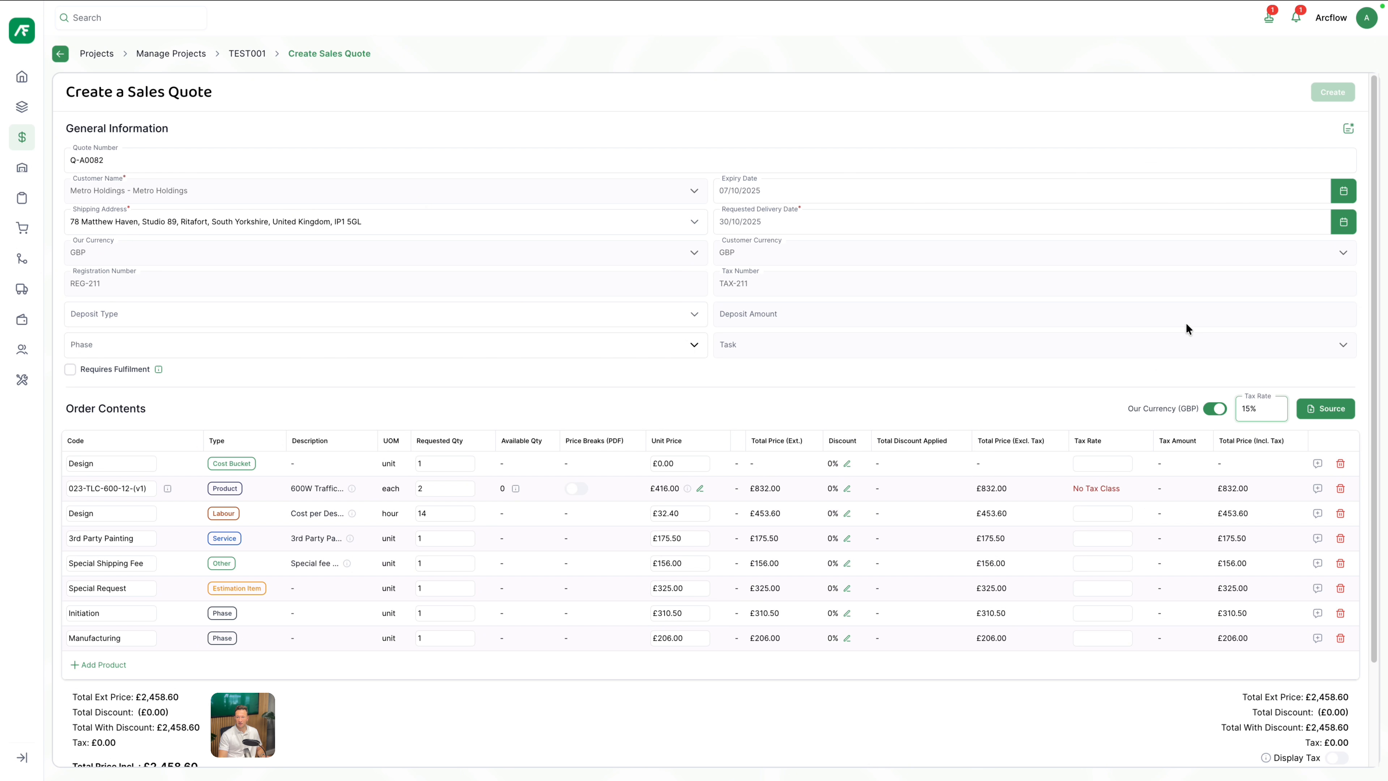
{"action": "left_click", "coordinate": [1181, 360]}
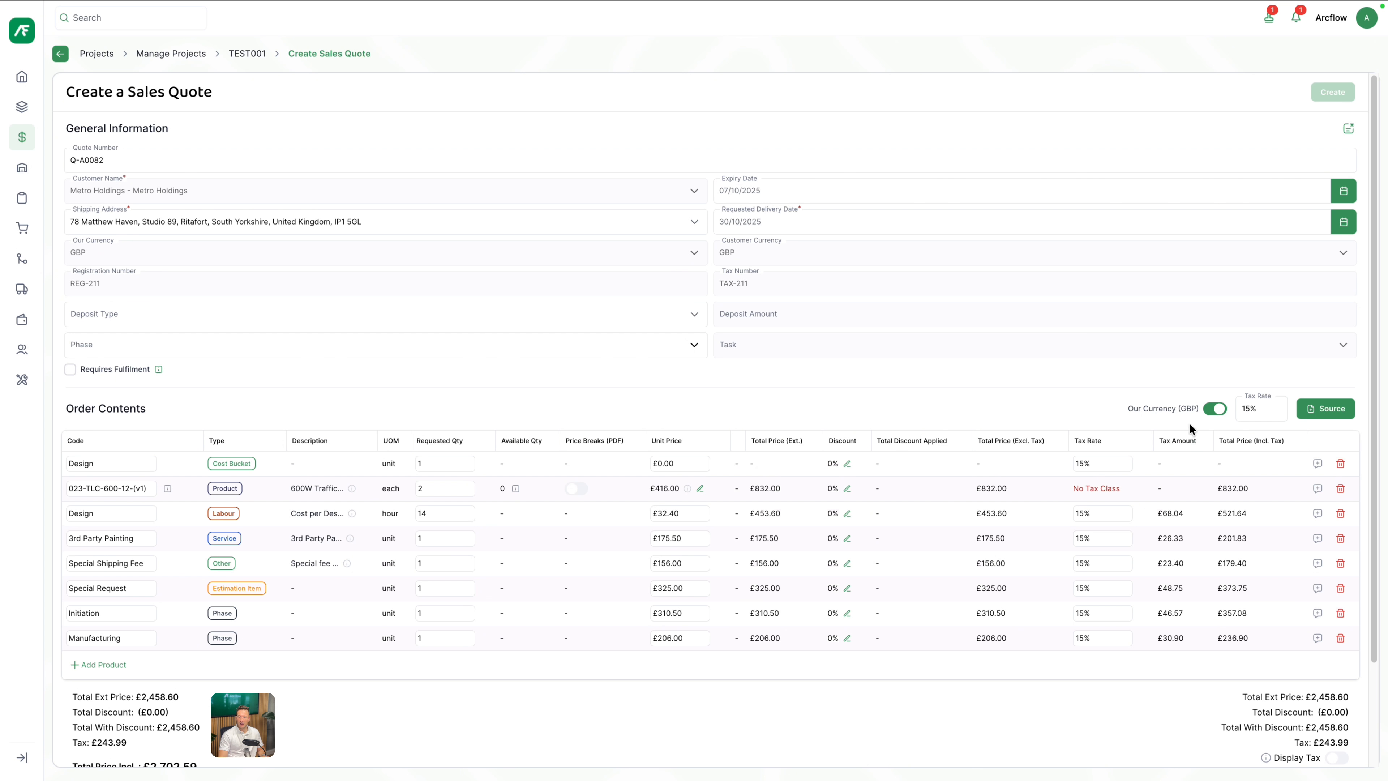
{"action": "left_click", "coordinate": [1214, 409]}
{"action": "left_click", "coordinate": [1216, 410]}
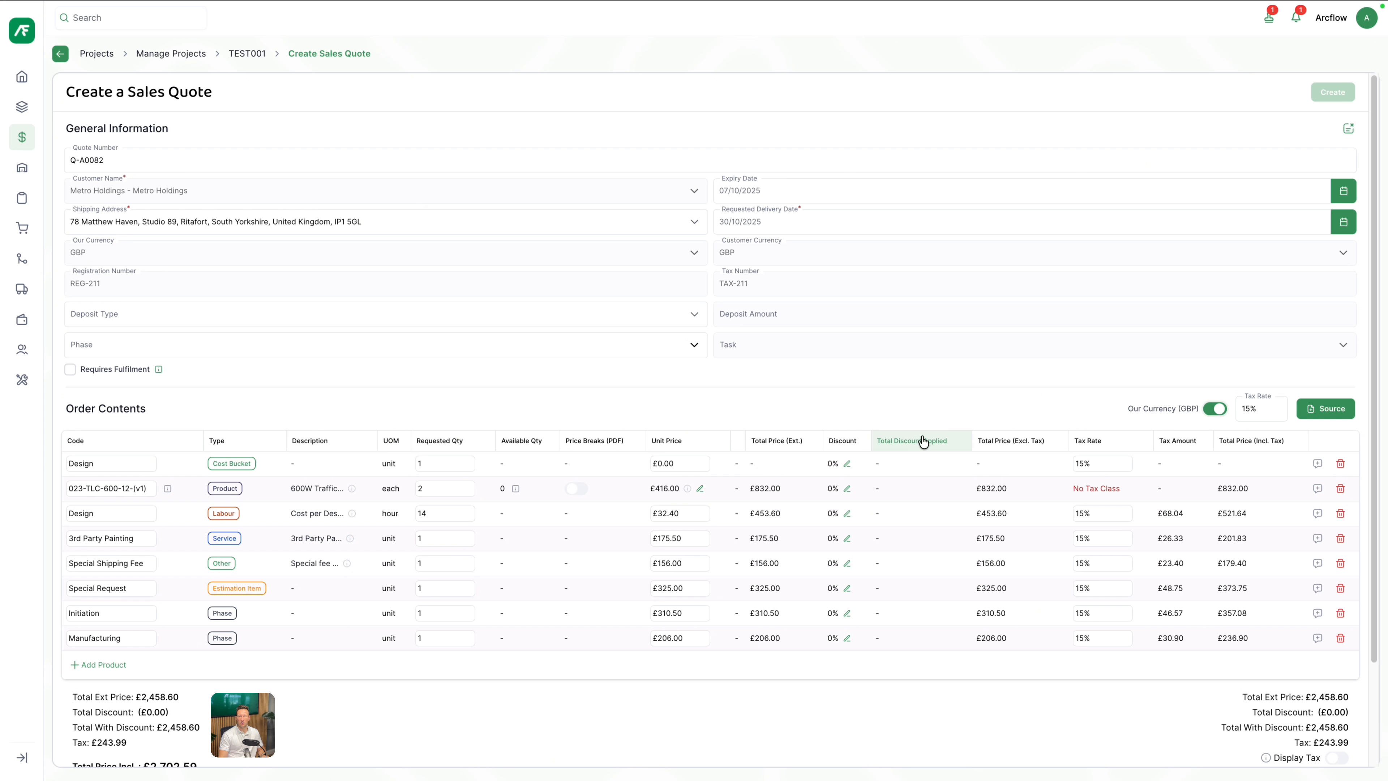
Step: Review the quote's terms and comments, remove the Design cost bucket line, and create the sales quote
{"action": "scroll", "coordinate": [918, 444], "scroll_direction": "down", "scroll_amount": 3}
{"action": "left_click", "coordinate": [268, 709]}
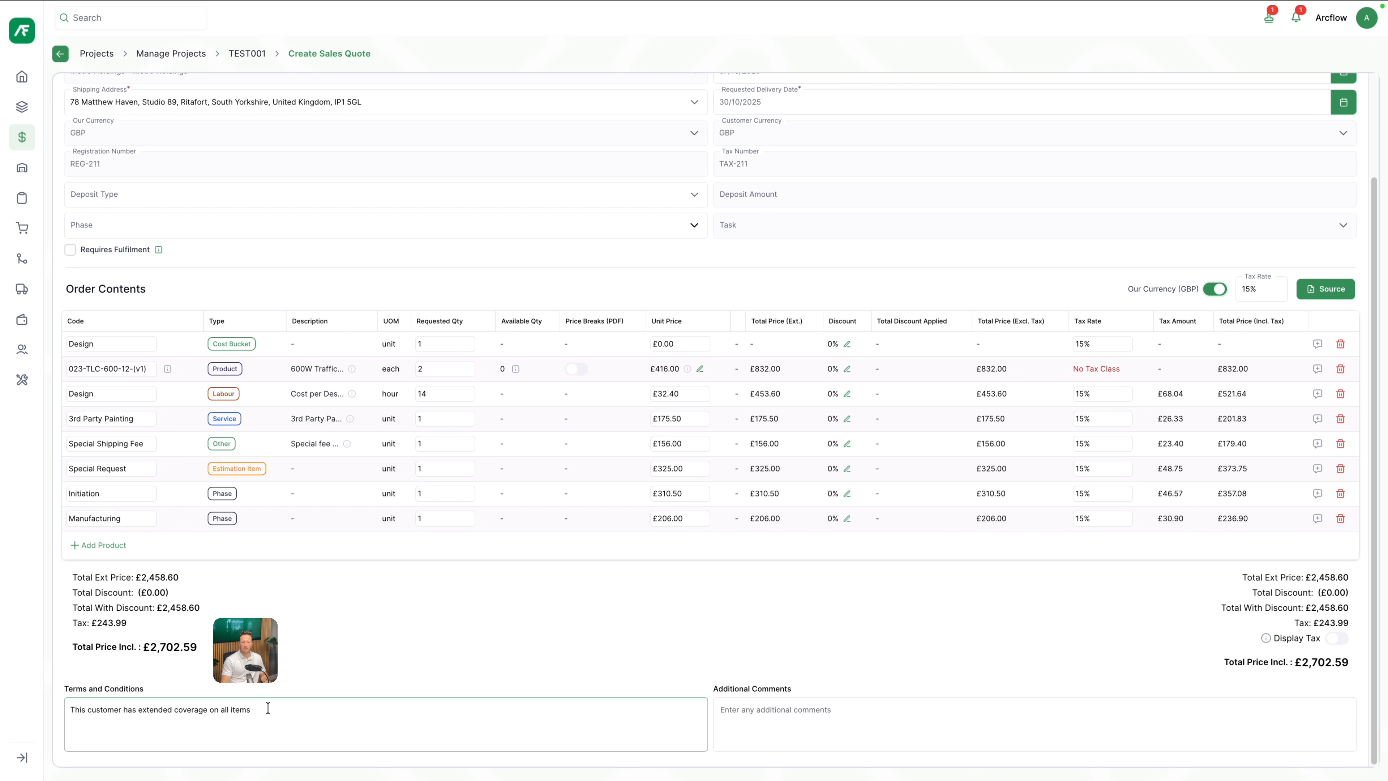
{"action": "left_click", "coordinate": [790, 713]}
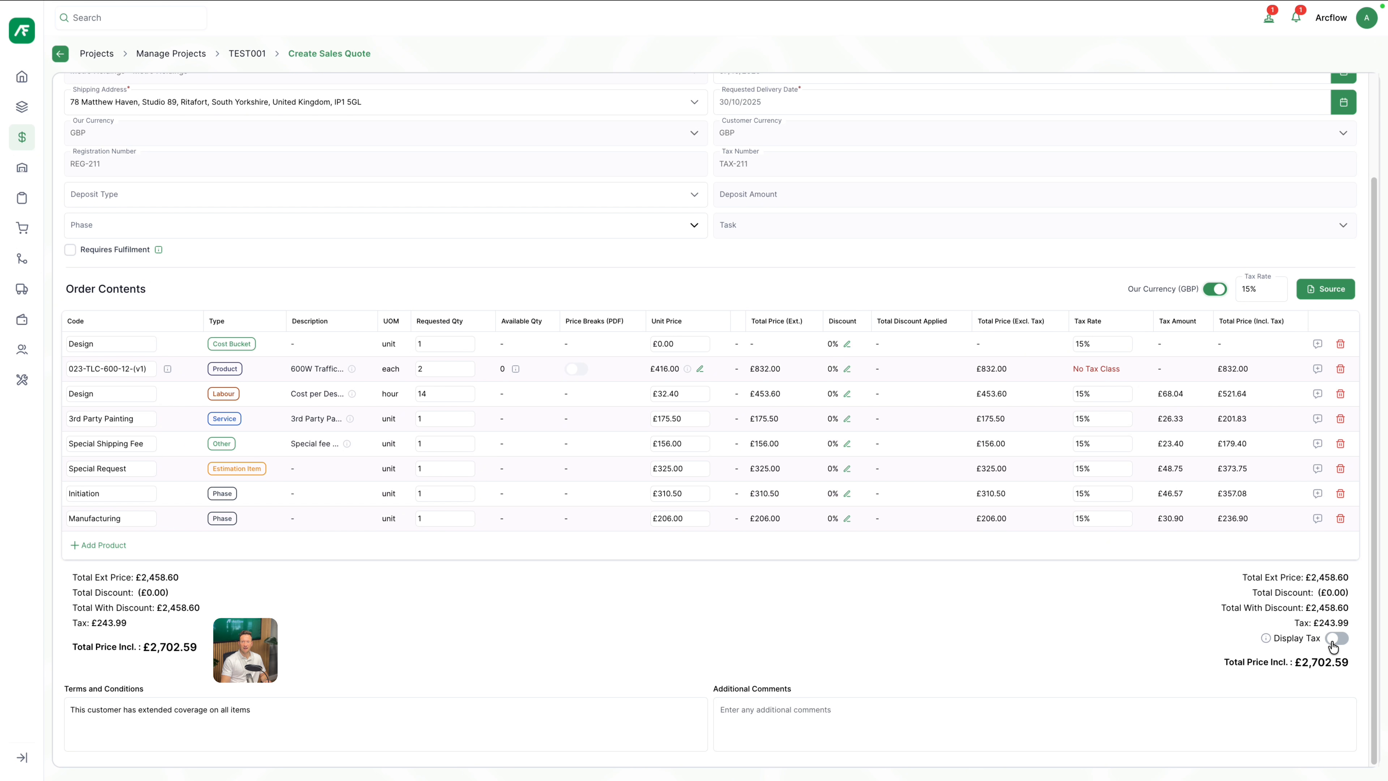
{"action": "scroll", "coordinate": [639, 426], "scroll_direction": "up", "scroll_amount": 2}
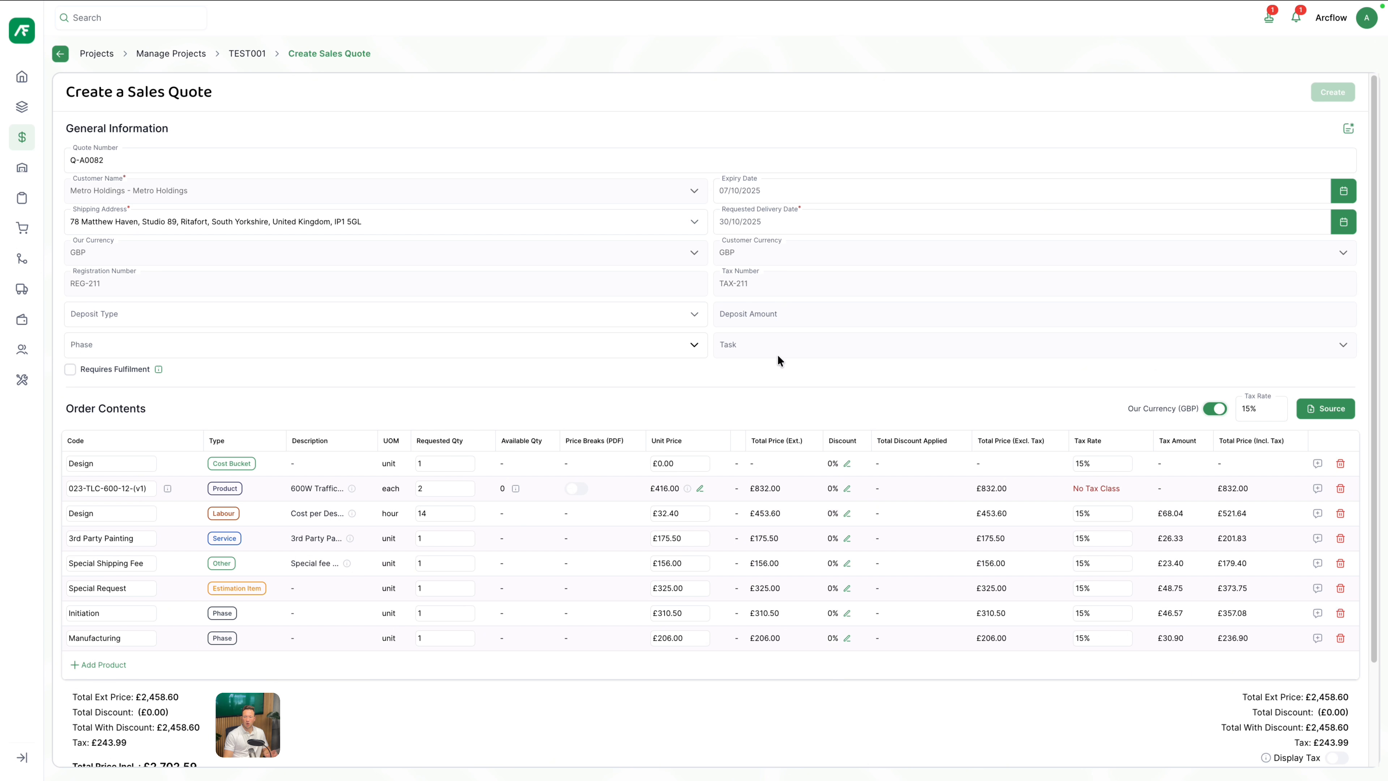
{"action": "left_click", "coordinate": [1328, 92]}
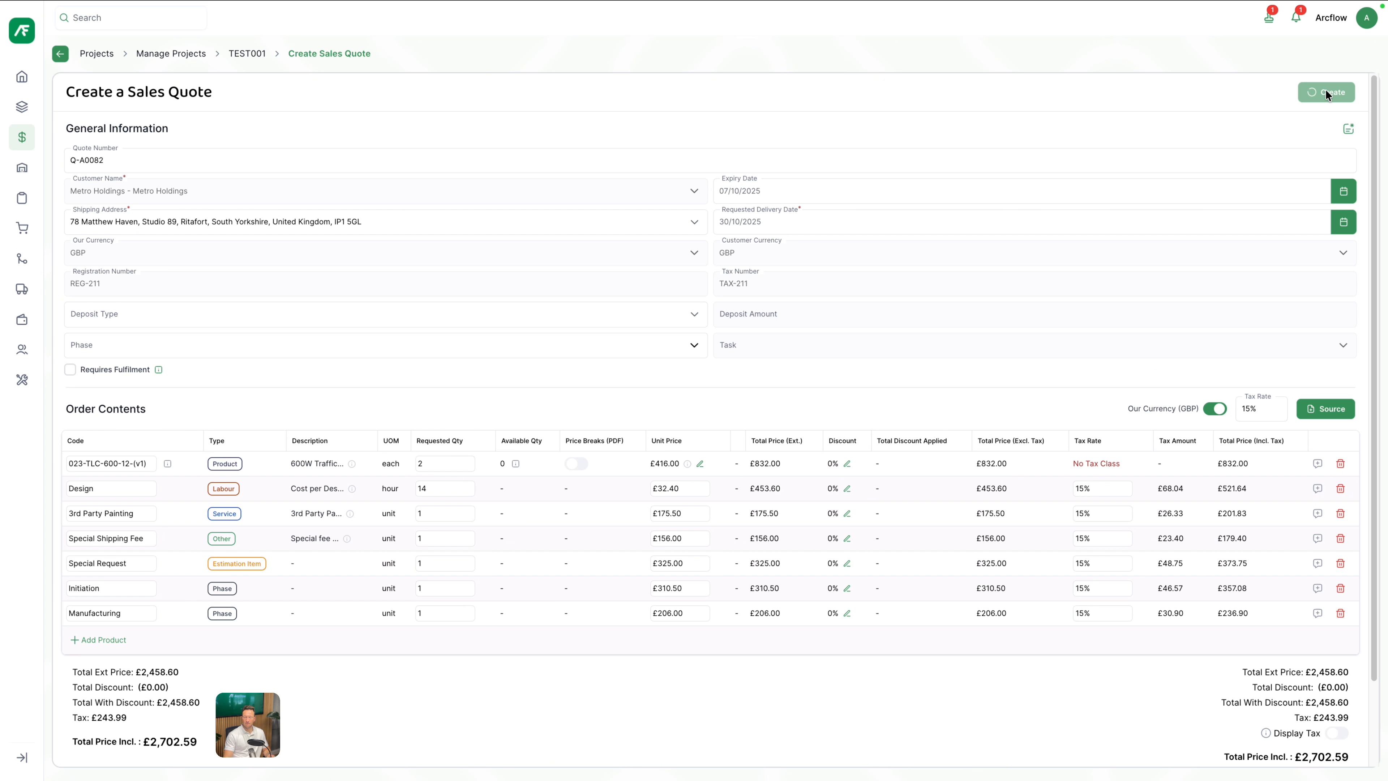
Step: Expand the new quote's line items and download its quotation PDF for viewing, returning to the project's billing page in Arcflow
{"action": "left_click", "coordinate": [77, 234]}
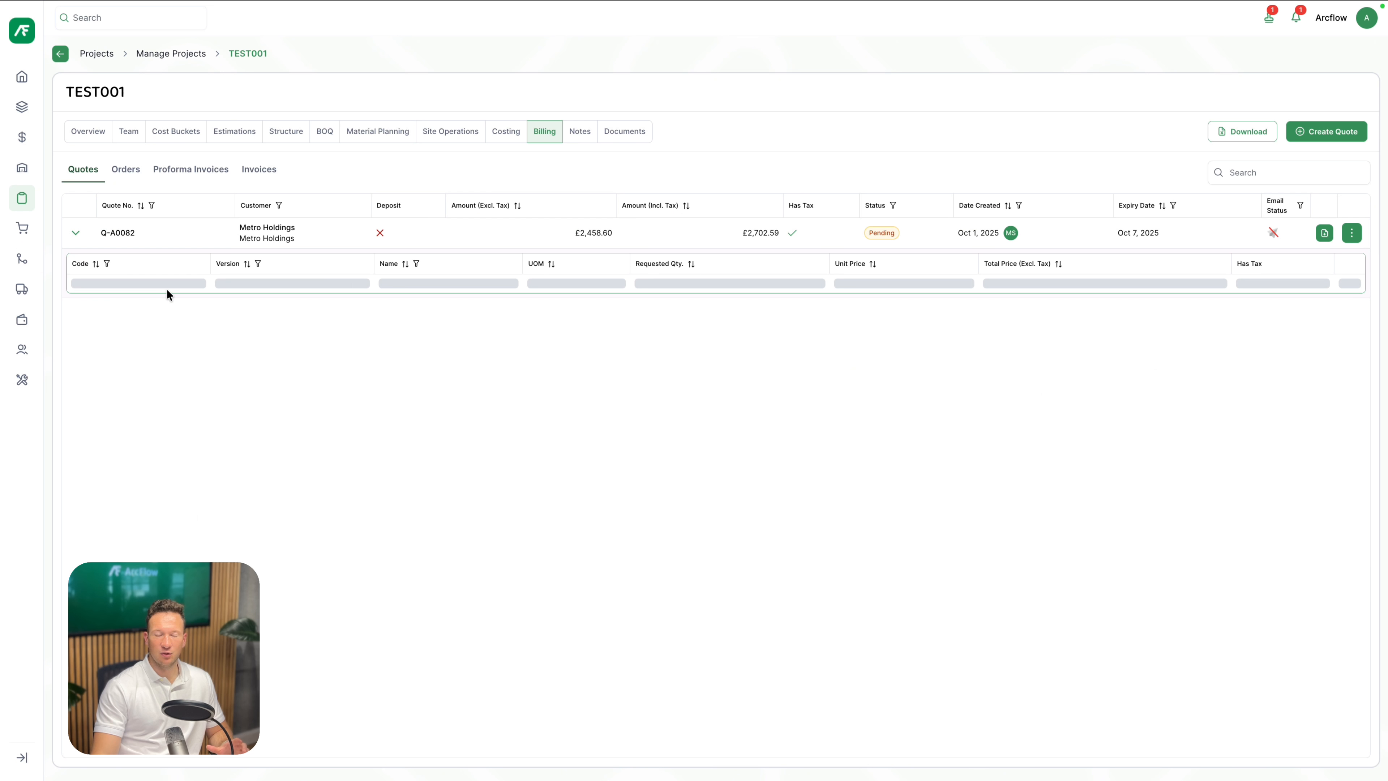
{"action": "left_click", "coordinate": [1352, 233]}
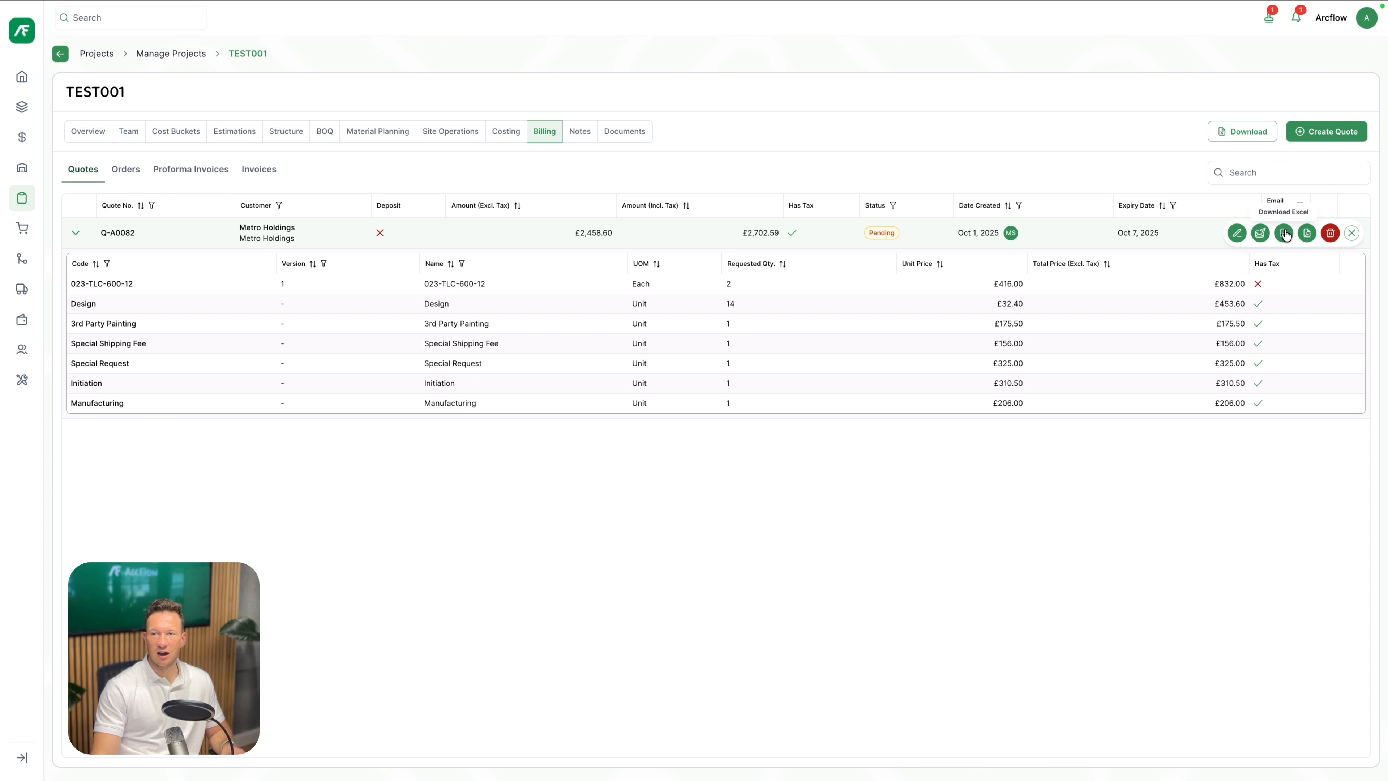
{"action": "left_click", "coordinate": [1299, 235]}
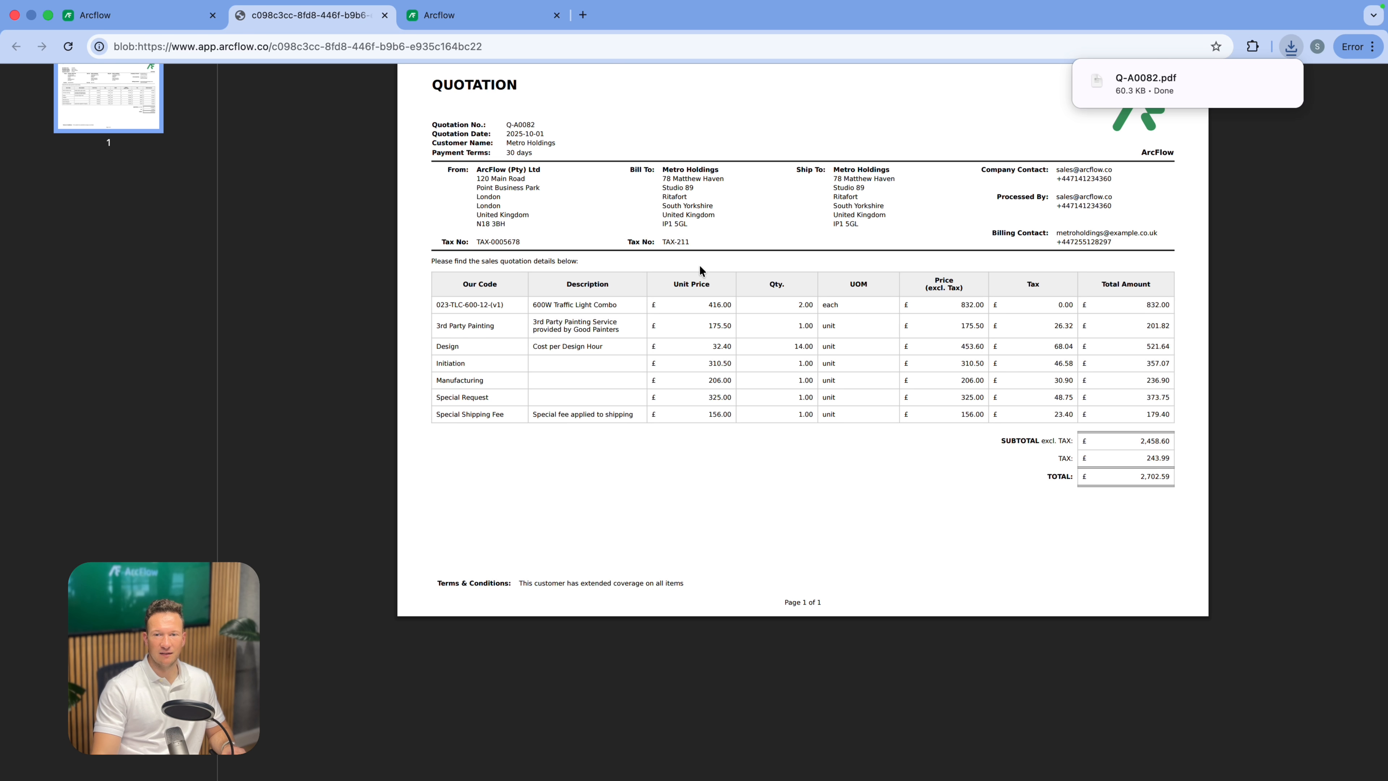
{"action": "left_click", "coordinate": [156, 20]}
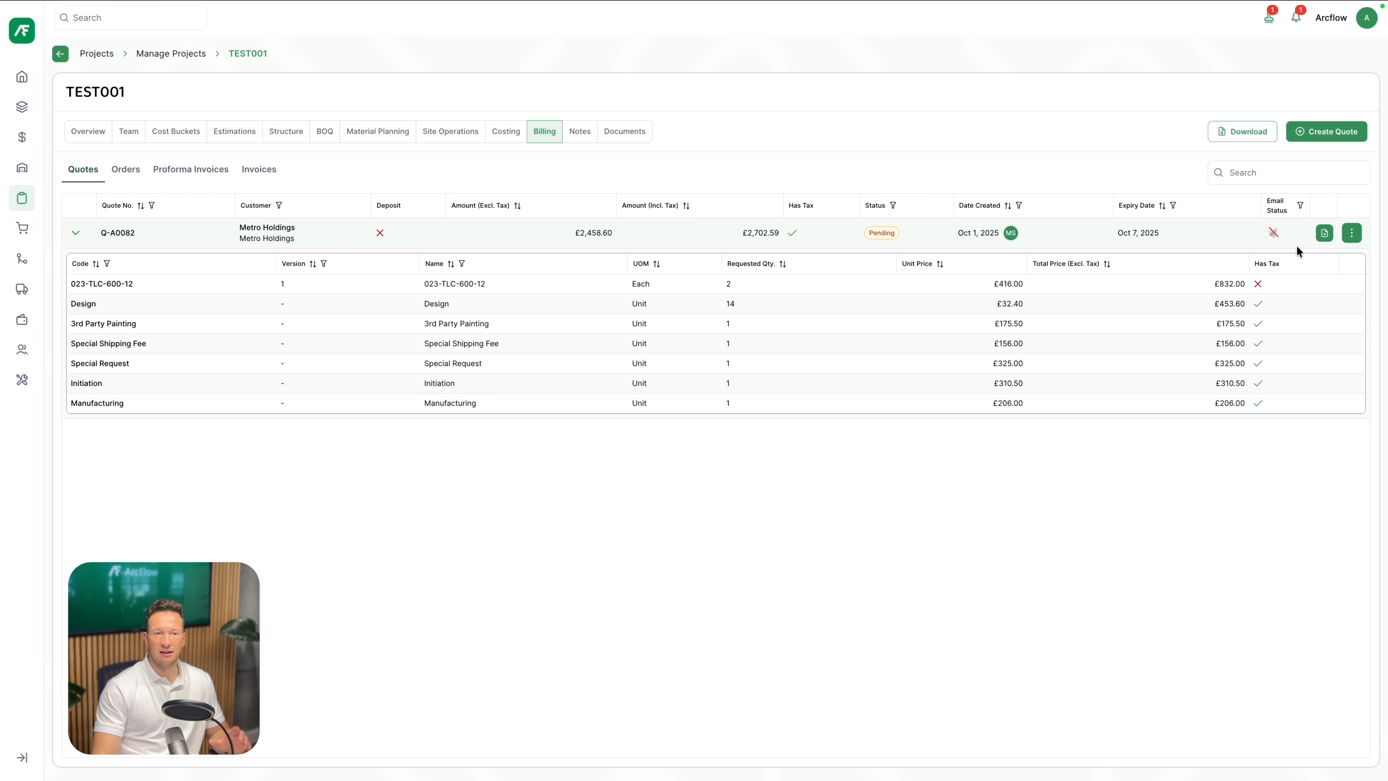
Step: Create a sales order from the pending quote and expand the new order's contents in the project's orders list
{"action": "left_click", "coordinate": [1324, 233]}
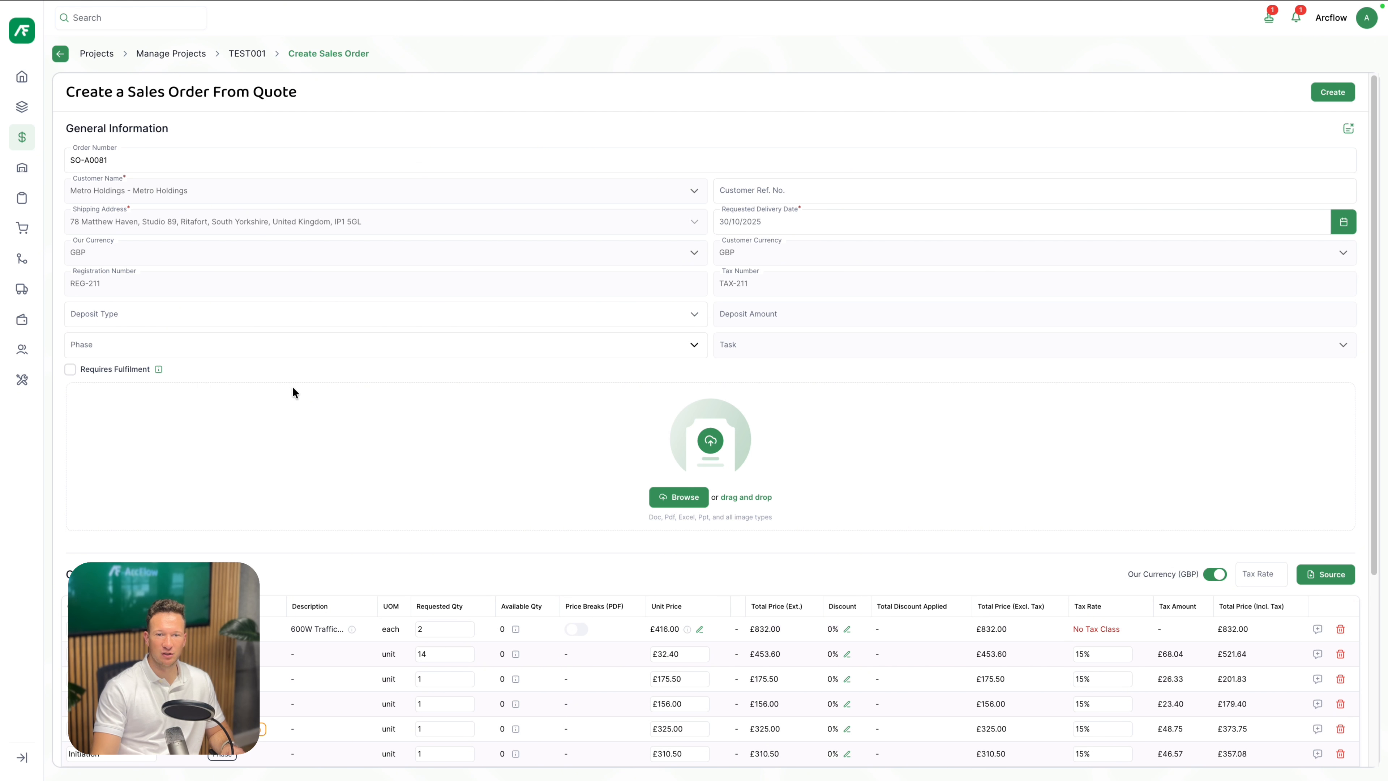
{"action": "scroll", "coordinate": [547, 405], "scroll_direction": "down", "scroll_amount": 1}
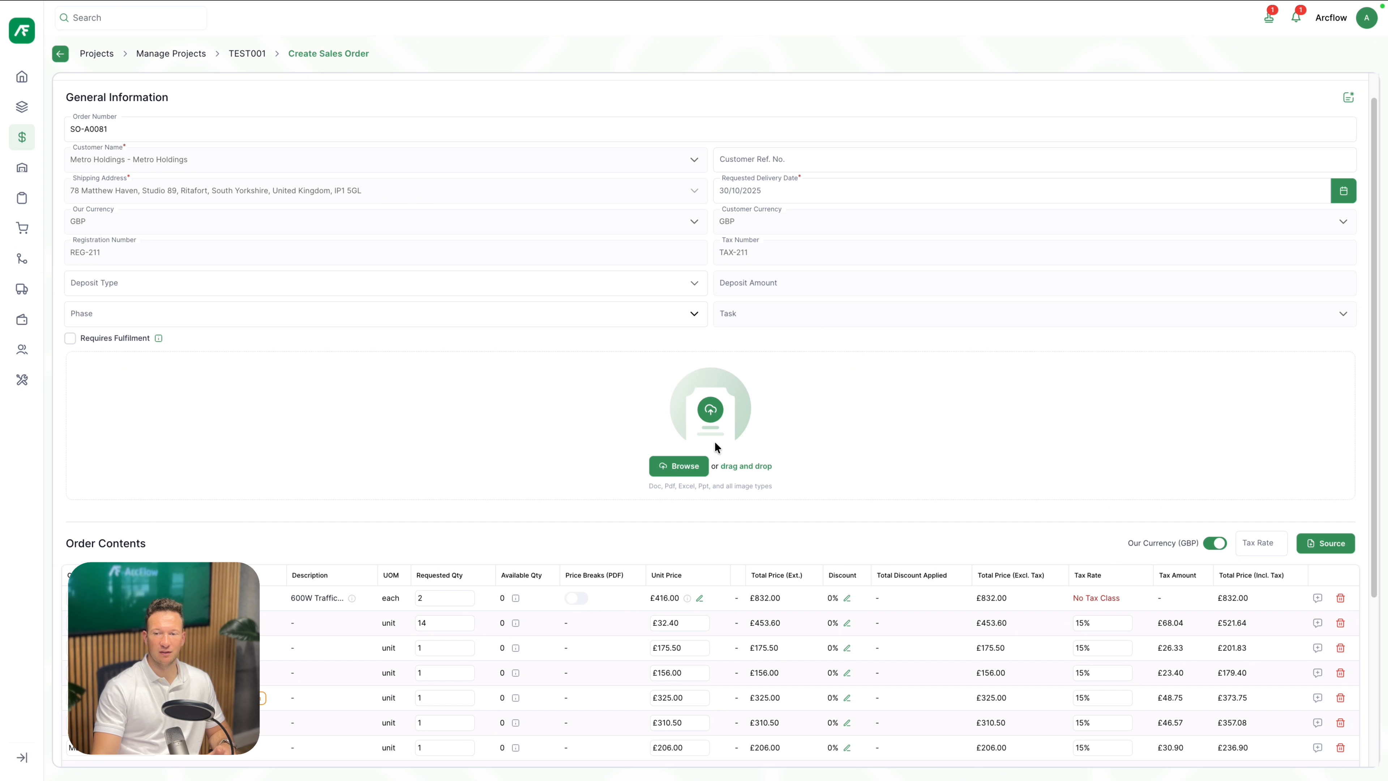
{"action": "scroll", "coordinate": [726, 459], "scroll_direction": "down", "scroll_amount": 5}
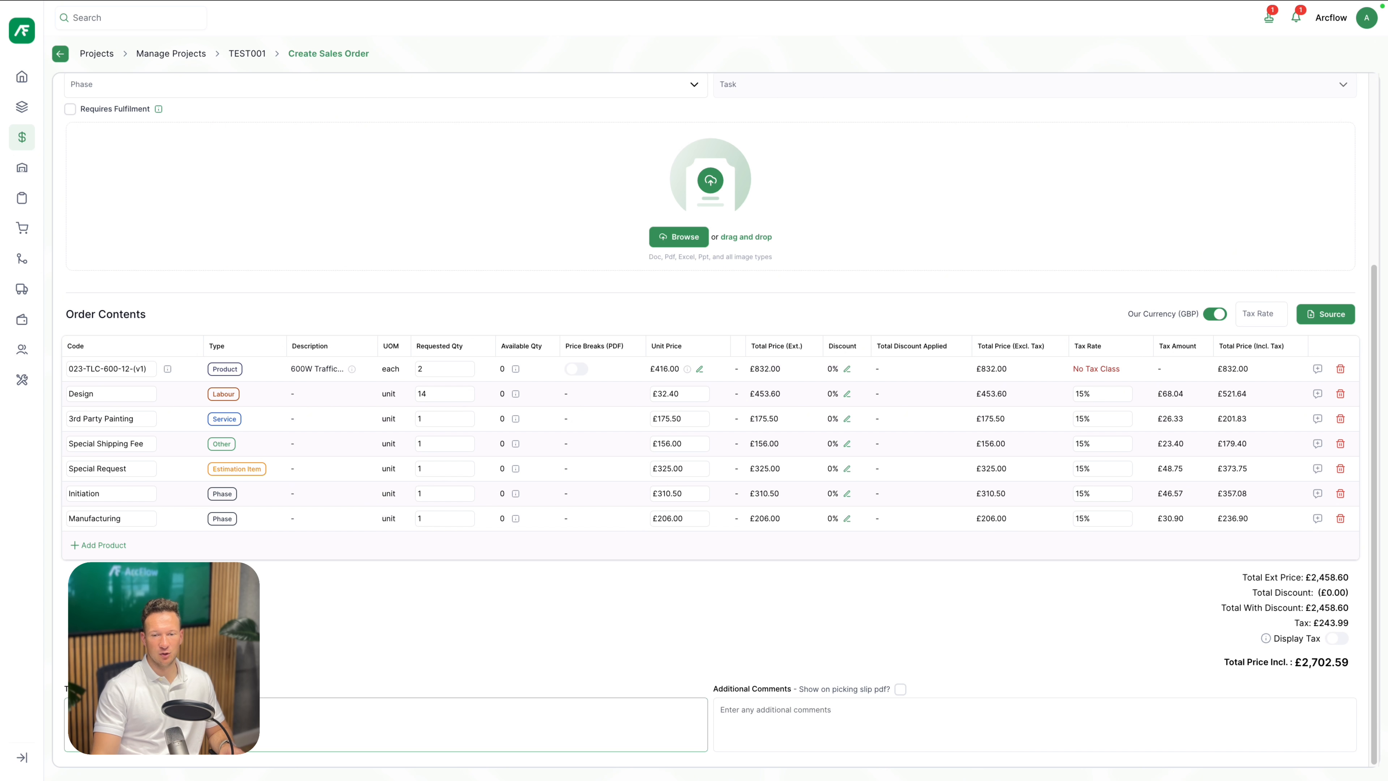
{"action": "left_click", "coordinate": [832, 708]}
{"action": "scroll", "coordinate": [888, 708], "scroll_direction": "up", "scroll_amount": 5}
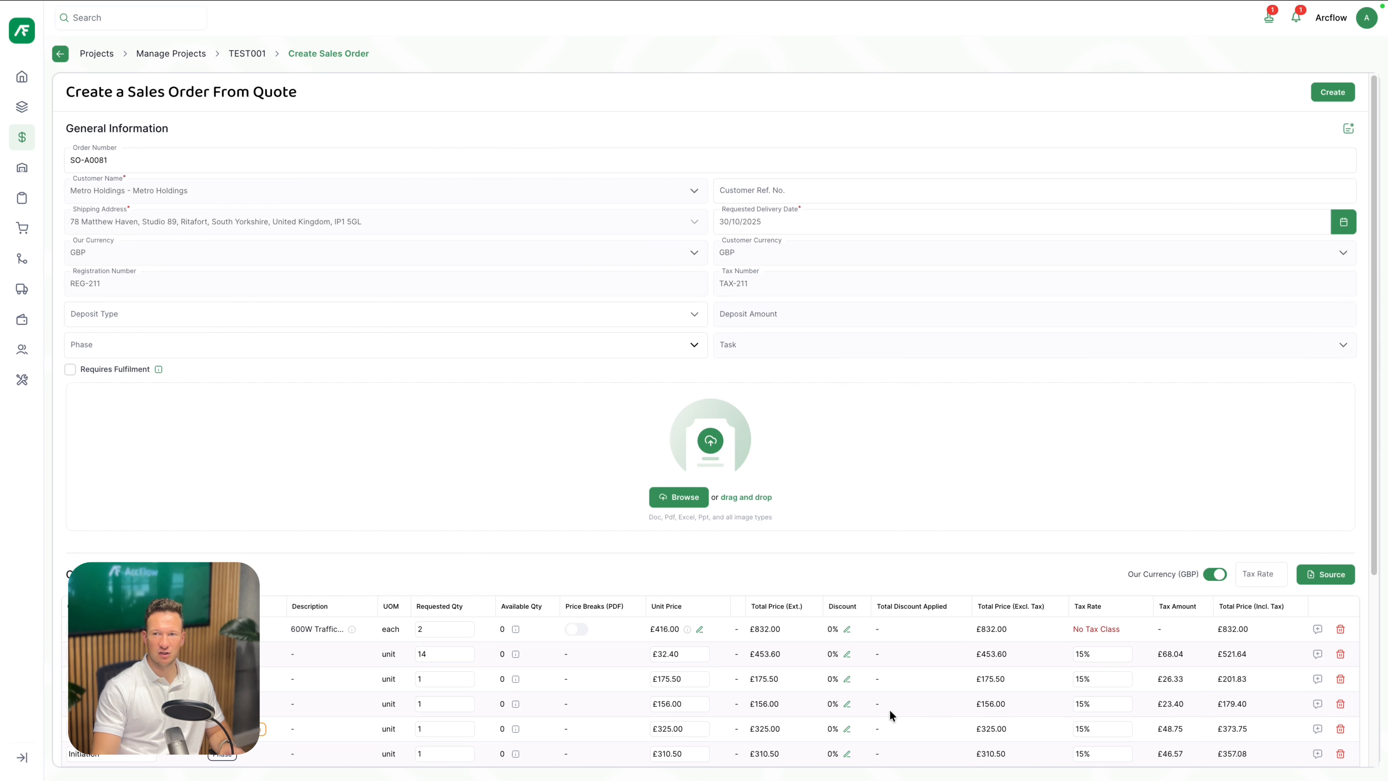
{"action": "left_click", "coordinate": [1342, 93]}
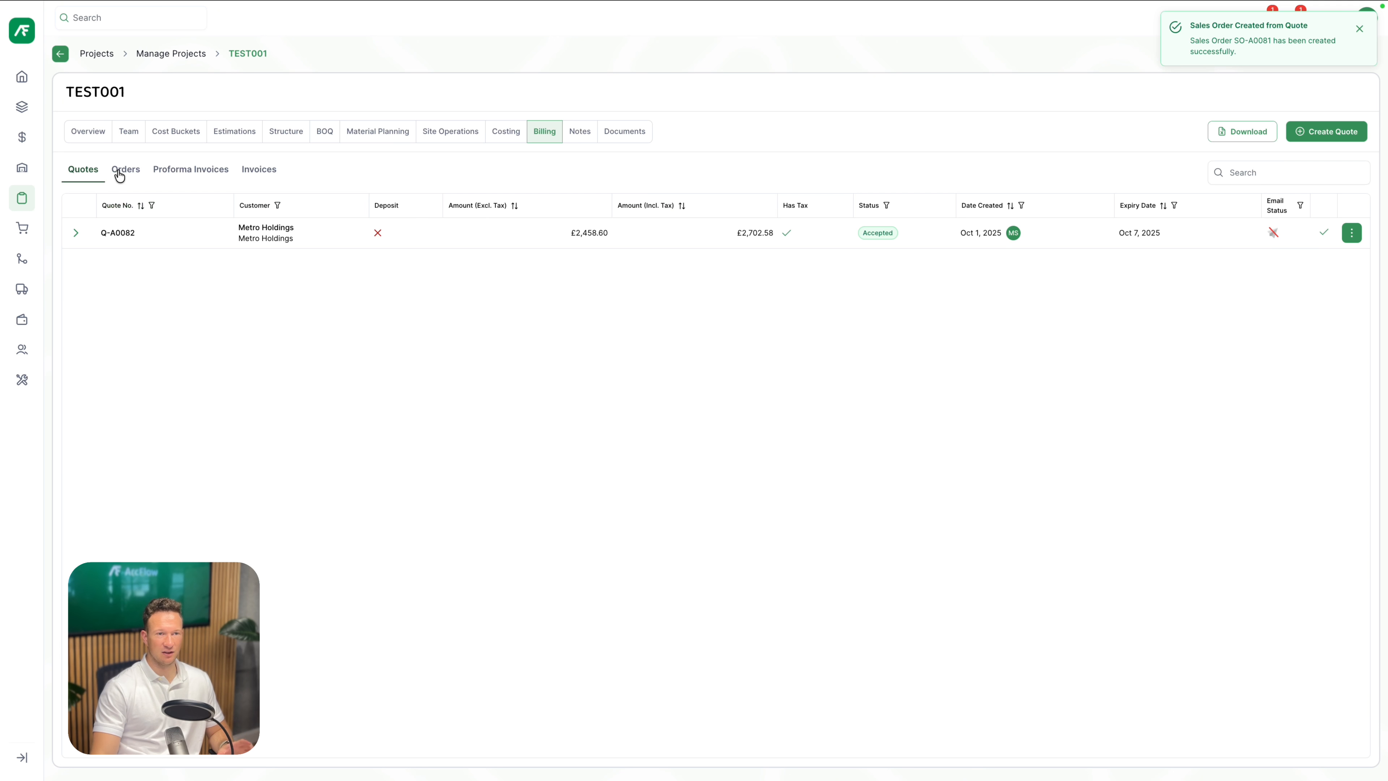
{"action": "left_click", "coordinate": [124, 174]}
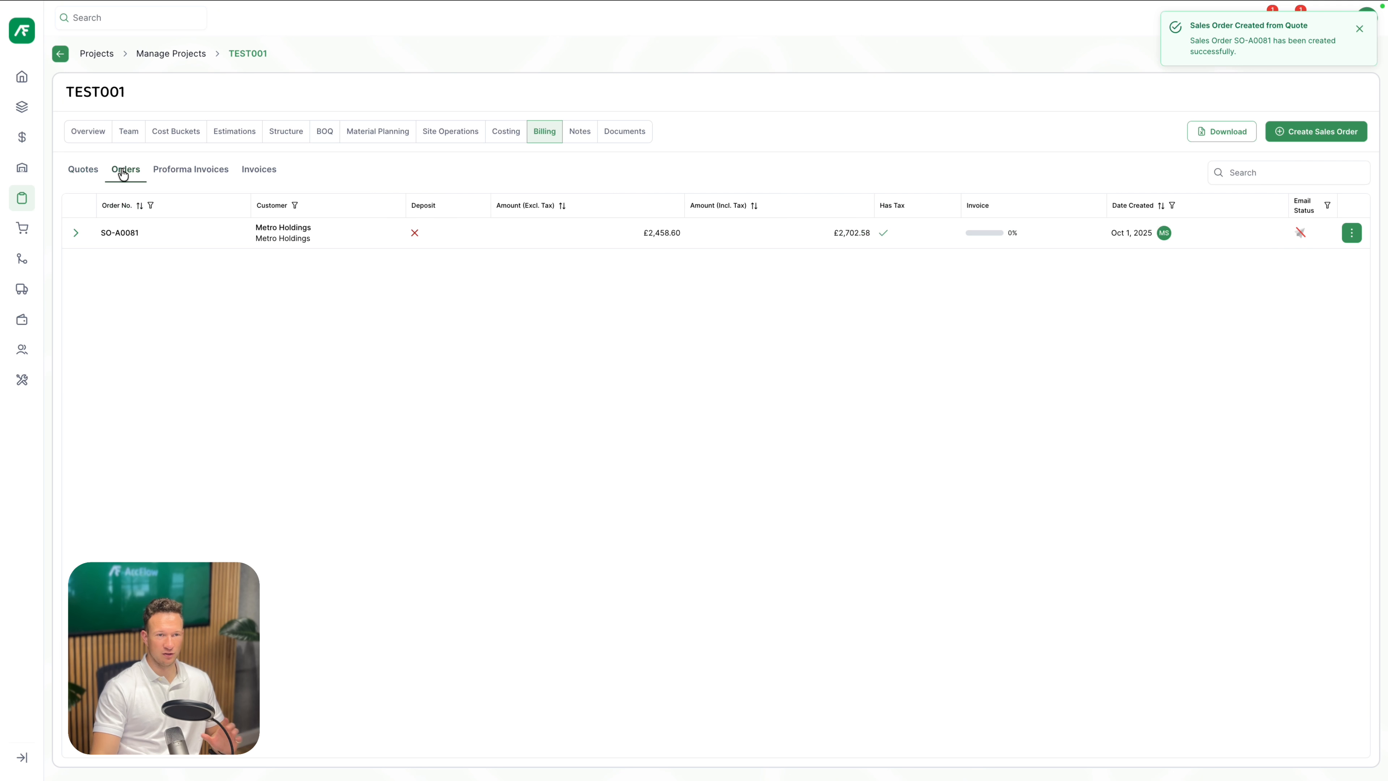
{"action": "left_click", "coordinate": [73, 236]}
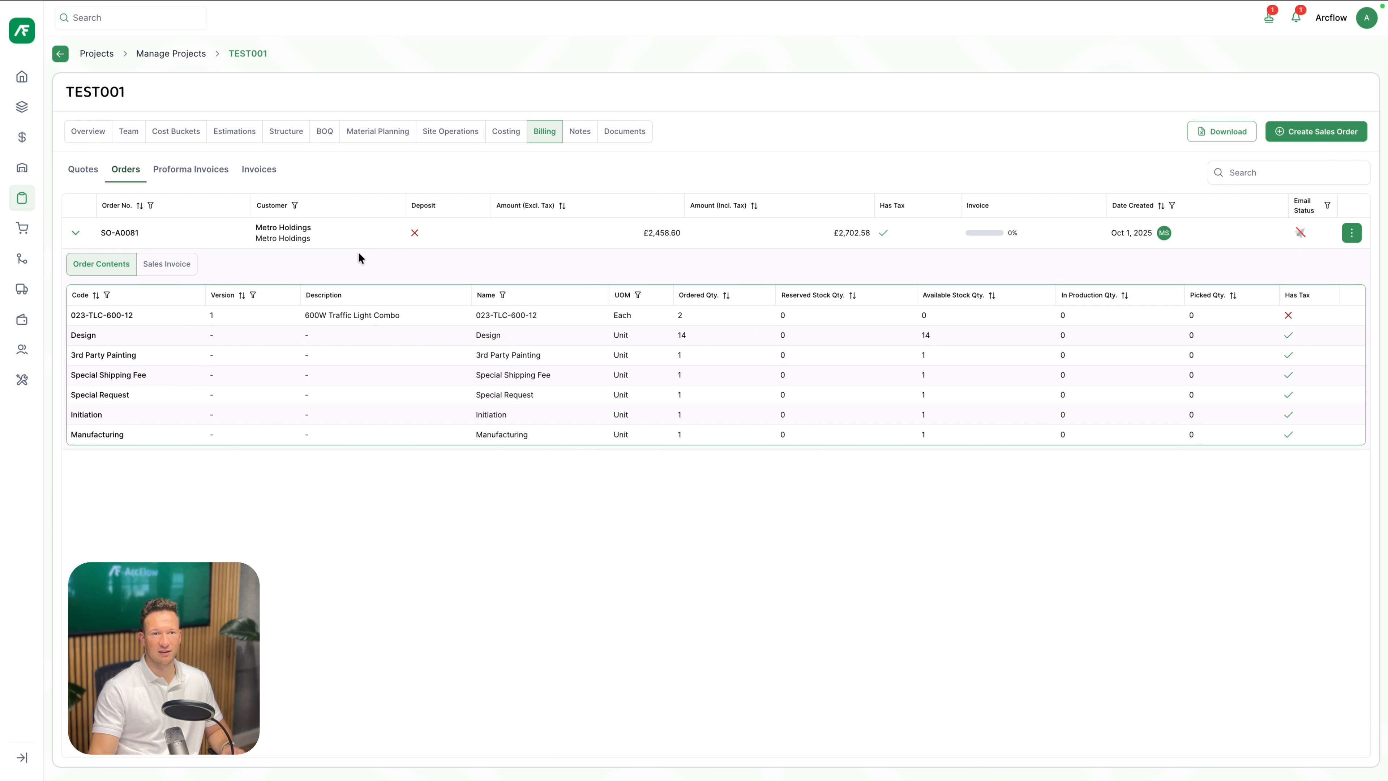
Step: Add a note recording the door's PIN code under the General category of the project notes and save it
{"action": "left_click", "coordinate": [578, 134]}
{"action": "left_click", "coordinate": [77, 186]}
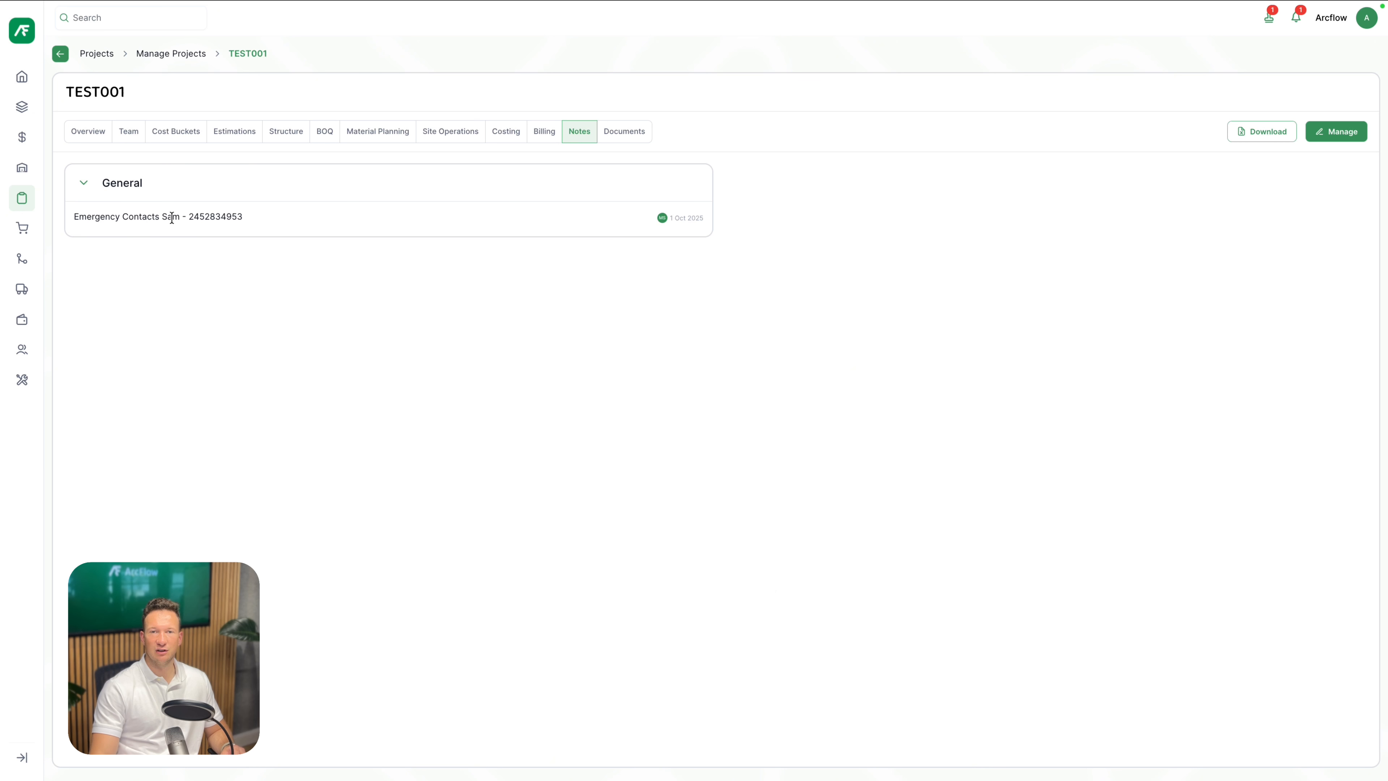
{"action": "left_click", "coordinate": [1333, 131]}
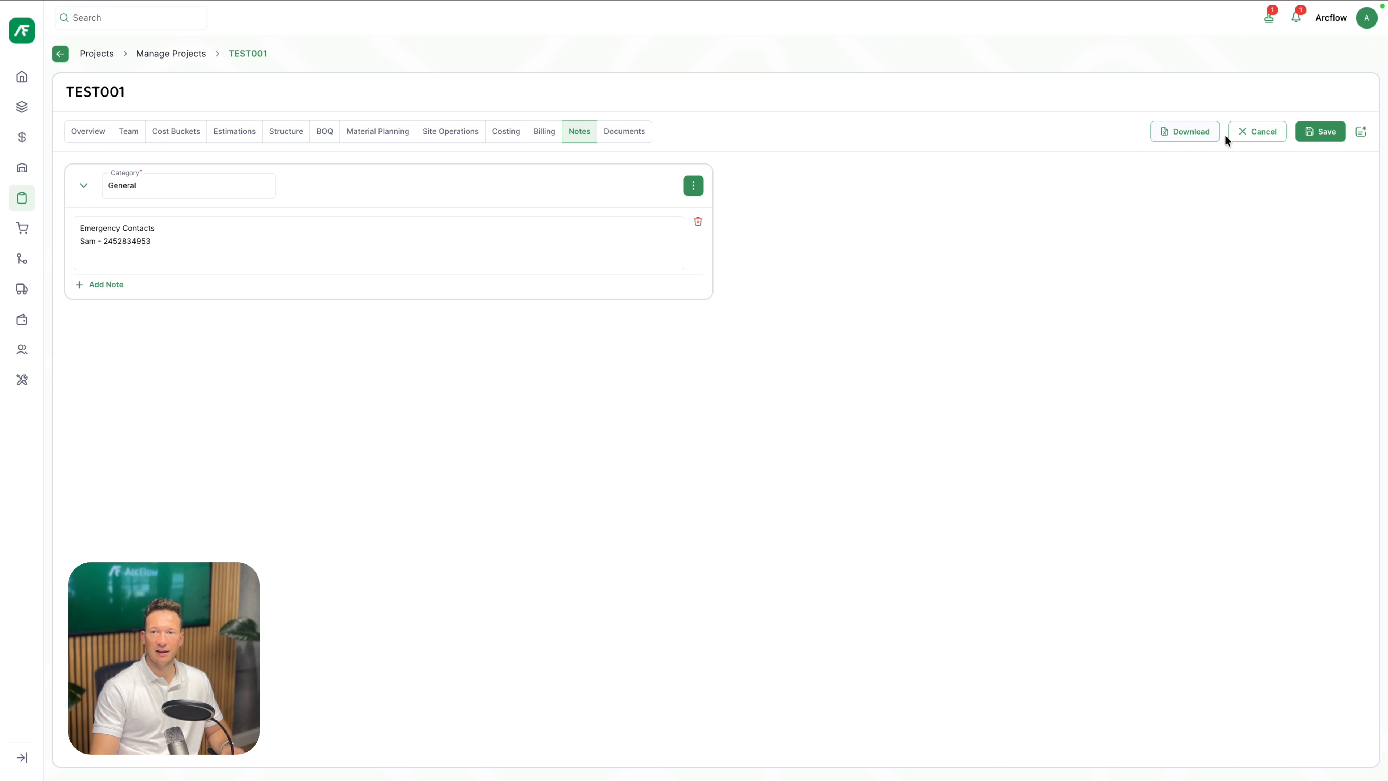
{"action": "left_click", "coordinate": [121, 289]}
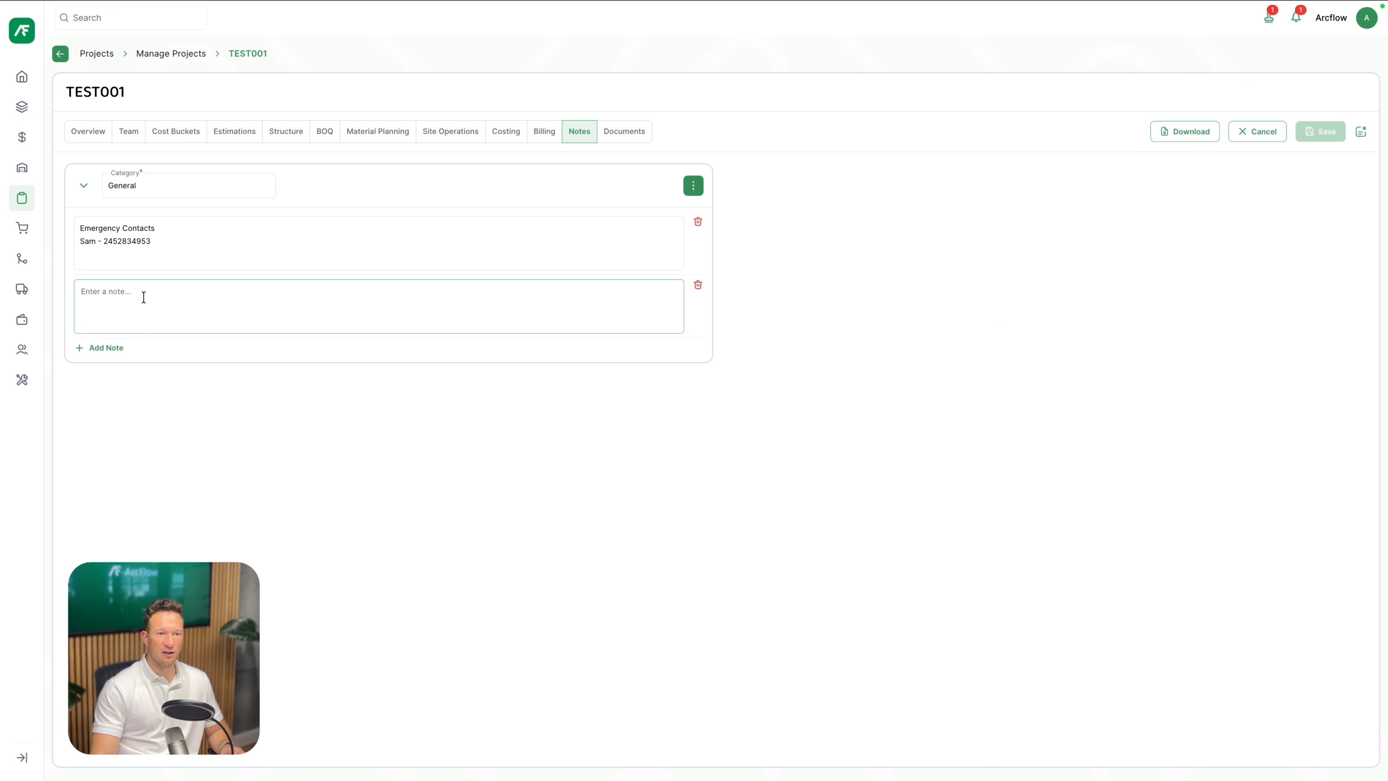
{"action": "left_click", "coordinate": [149, 307]}
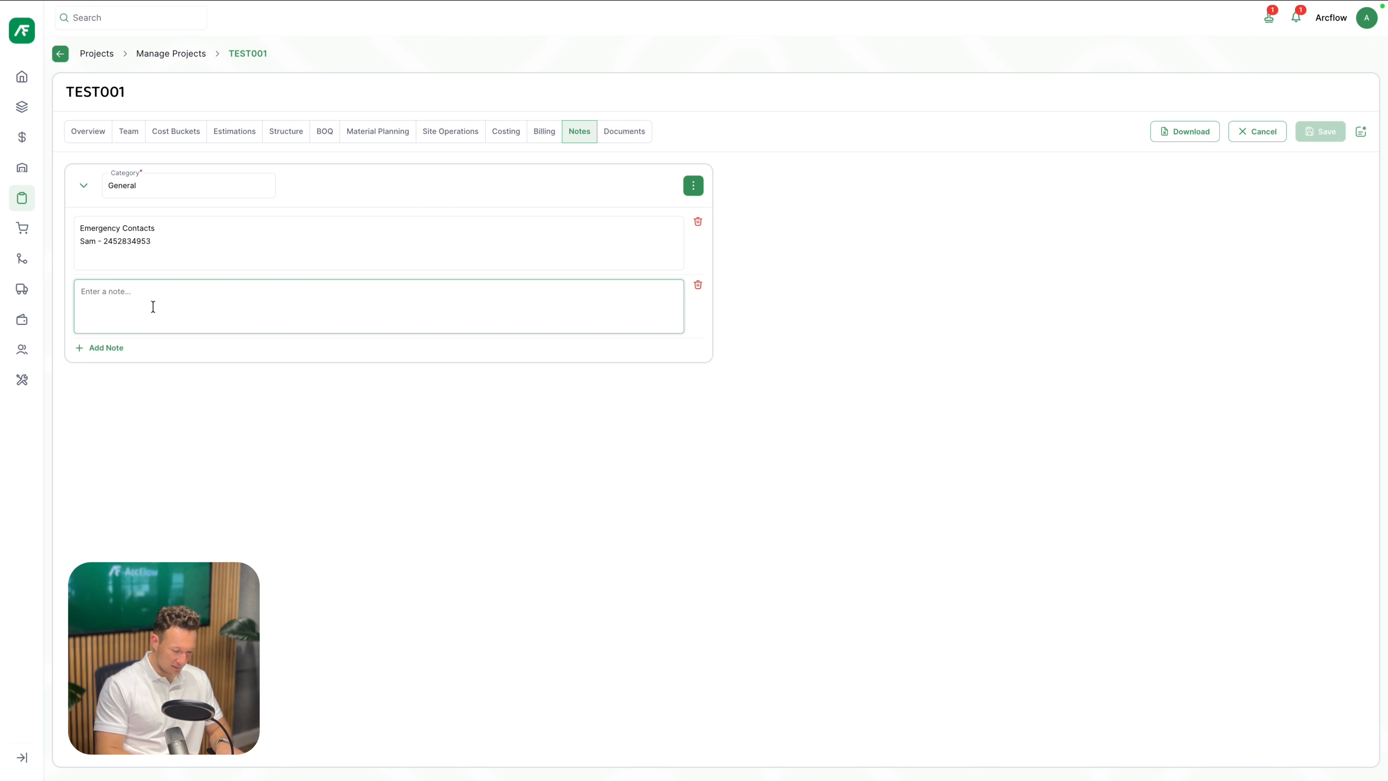
{"action": "type", "text": "Pin code door -"}
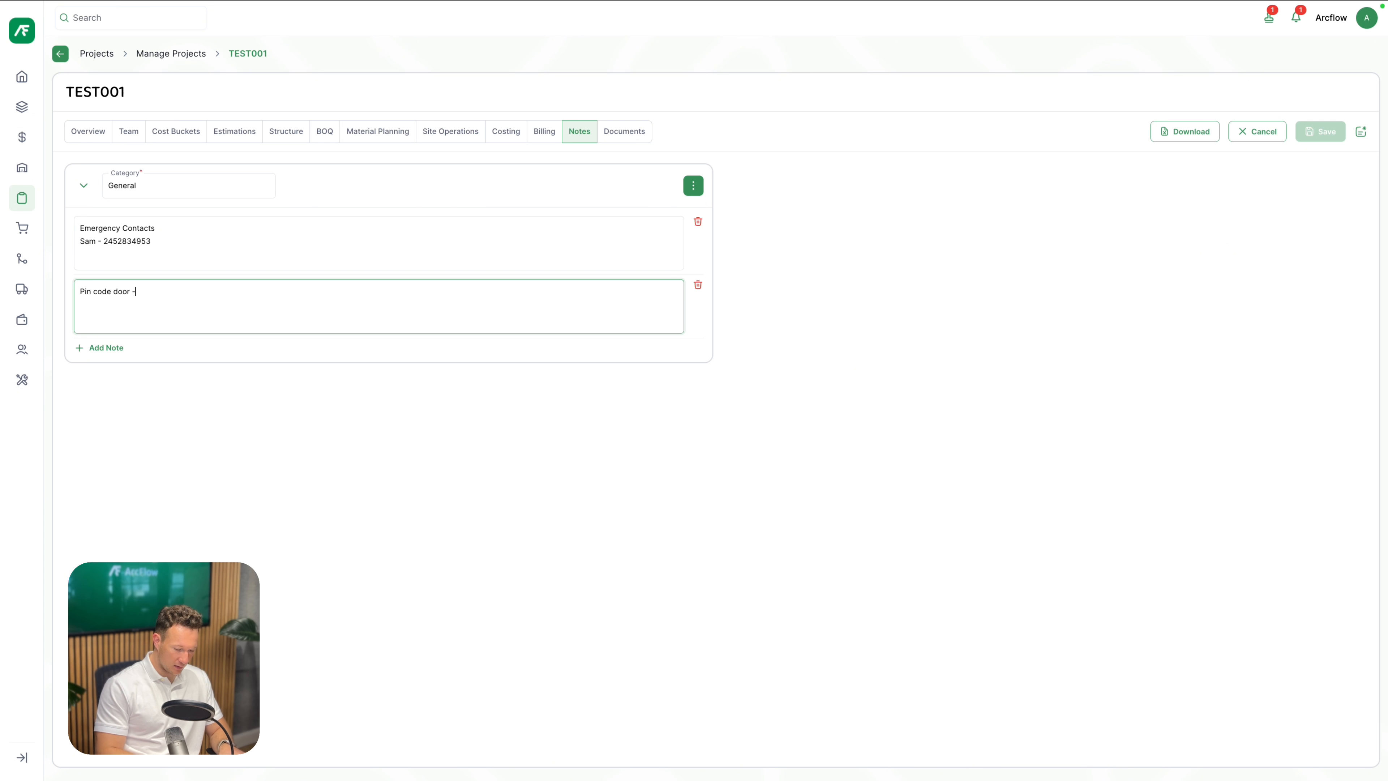
{"action": "type", "text": " 0000"}
{"action": "left_click", "coordinate": [1062, 219]}
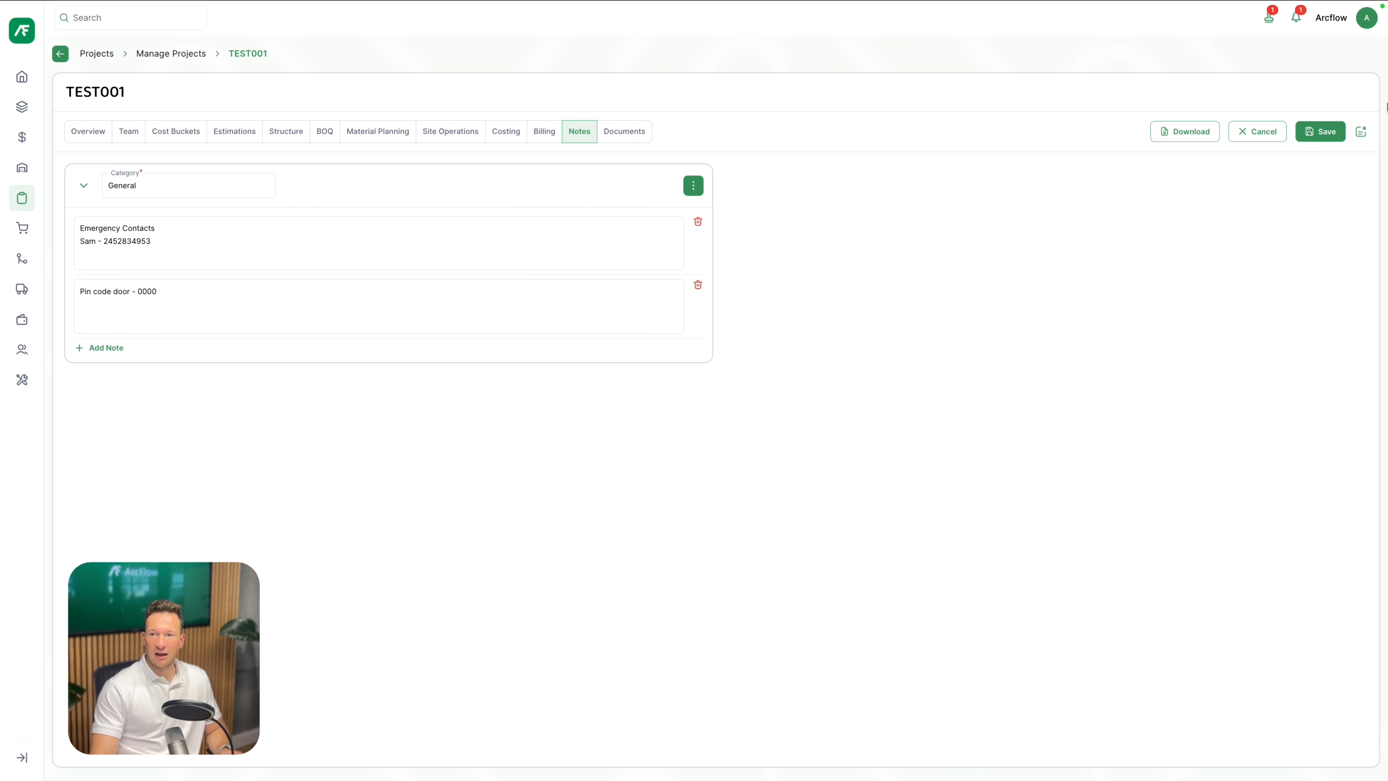
{"action": "left_click", "coordinate": [1321, 131]}
{"action": "left_click", "coordinate": [807, 433]}
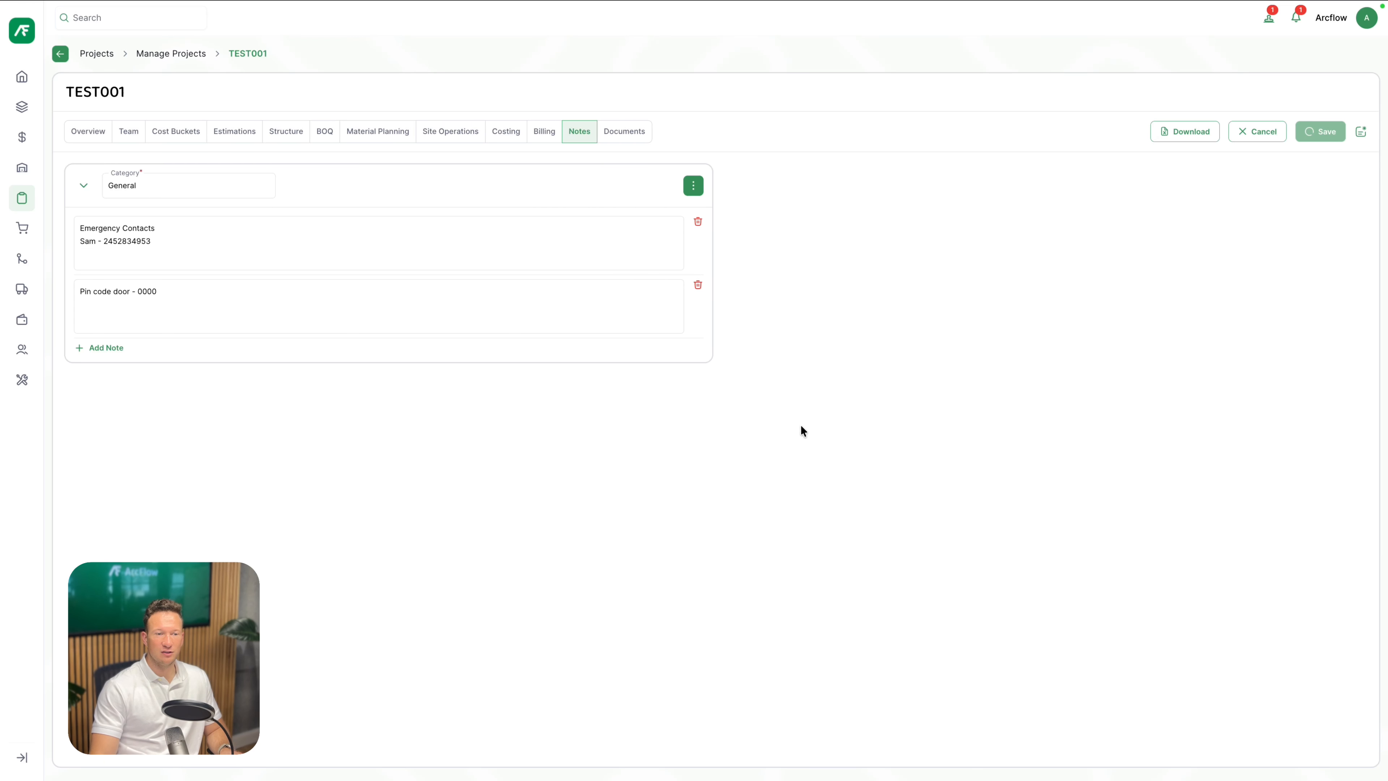
{"action": "left_click", "coordinate": [87, 193]}
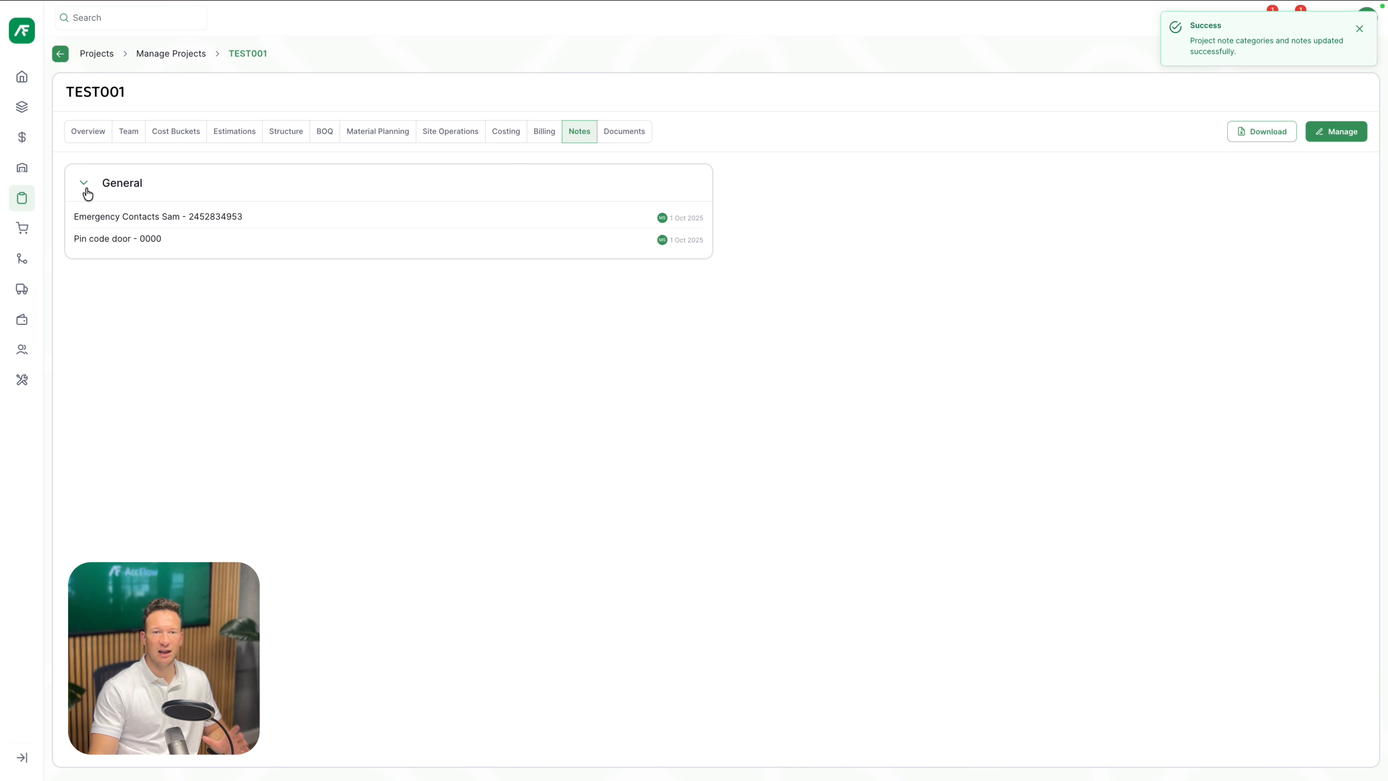
Step: Open the project's documents section to view its folders and files
{"action": "left_click", "coordinate": [628, 137]}
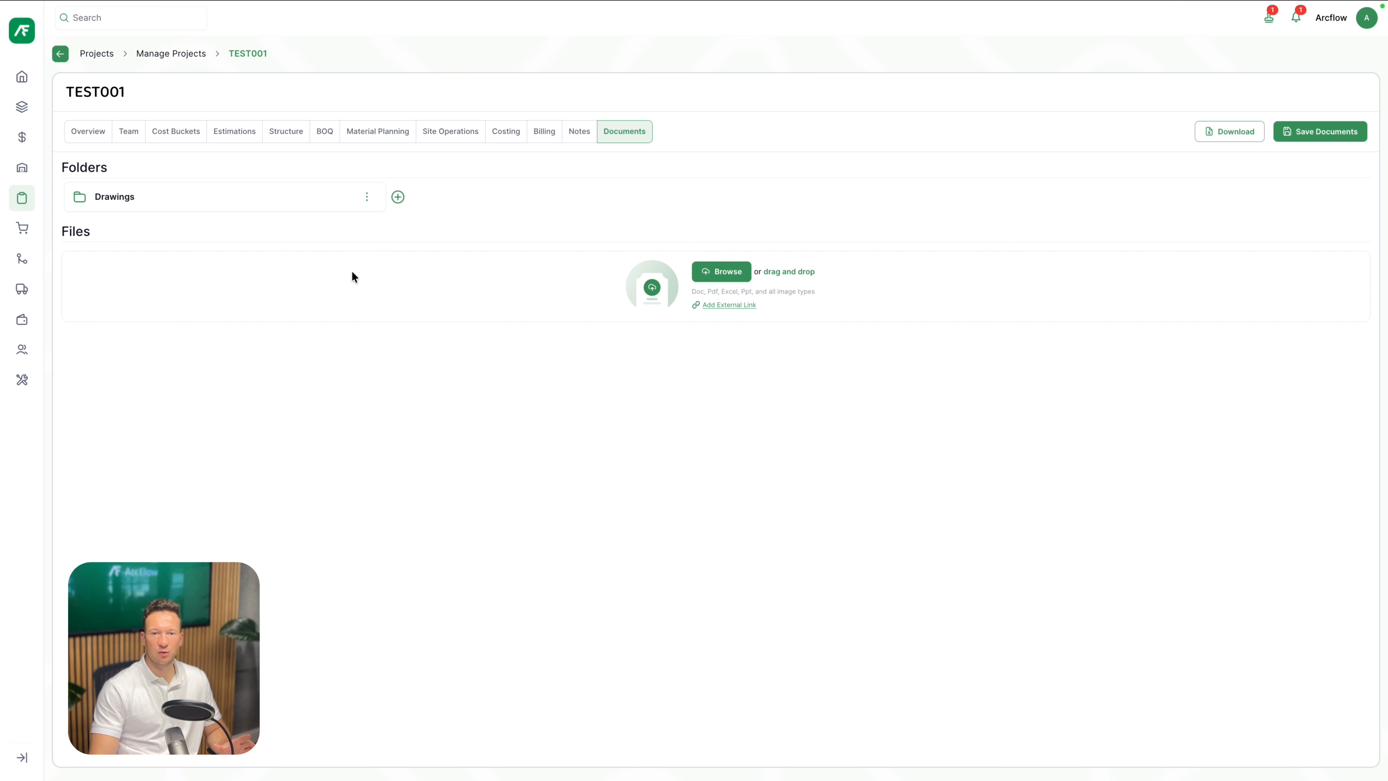